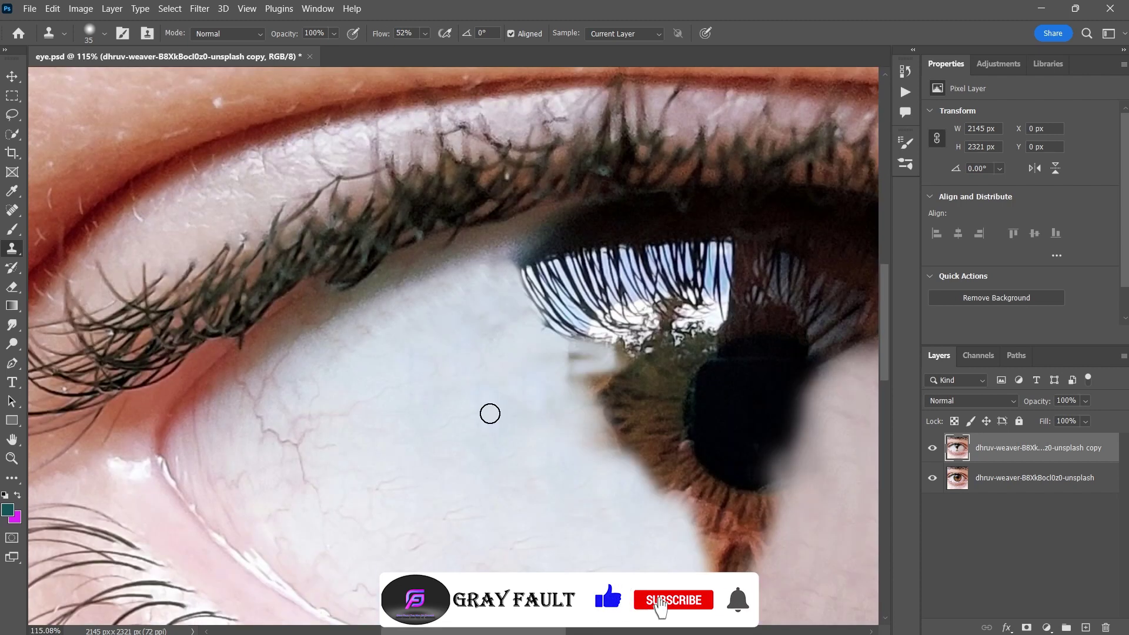
- Clone clear white sclera over the iris and pupil with a 100 px Clone Stamp brush
{"action": "key", "text": "bracketright"}
{"action": "key", "text": "bracketright"}
{"action": "key", "text": "bracketright"}
{"action": "key", "text": "bracketright"}
{"action": "key", "text": "bracketright"}
{"action": "key", "text": "bracketright"}
{"action": "key", "text": "bracketright"}
{"action": "key", "text": "bracketright"}
{"action": "left_click", "coordinate": [489, 413], "text": "alt"}
{"action": "mouse_move", "coordinate": [582, 358]}
{"action": "left_mouse_down"}
{"action": "mouse_move", "coordinate": [668, 457]}
{"action": "mouse_move", "coordinate": [764, 506]}
{"action": "left_mouse_up"}
{"action": "scroll", "coordinate": [735, 458], "scroll_direction": "down", "scroll_amount": 3}
{"action": "mouse_move", "coordinate": [735, 459]}
{"action": "left_mouse_down"}
{"action": "mouse_move", "coordinate": [559, 249]}
{"action": "mouse_move", "coordinate": [769, 260]}
{"action": "mouse_move", "coordinate": [436, 378]}
{"action": "left_mouse_up"}
- Clone the pinkish sclera over the remaining iris area beneath the right part of the upper lid
{"action": "scroll", "coordinate": [635, 380], "scroll_direction": "up", "scroll_amount": 3}
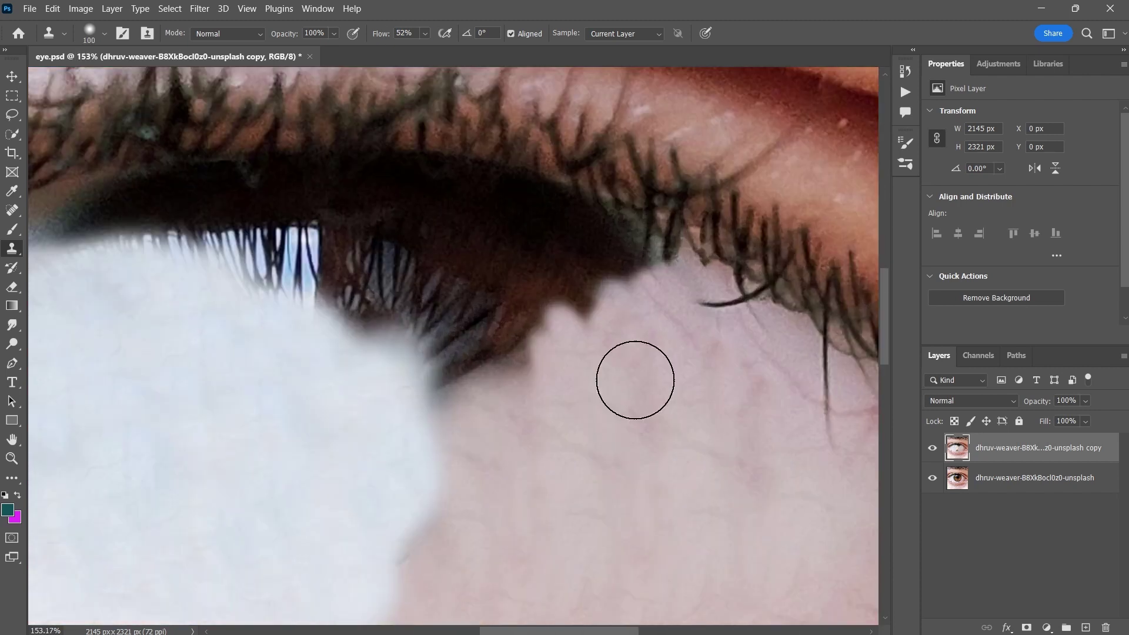
{"action": "left_click", "coordinate": [635, 380], "text": "alt"}
{"action": "left_click_drag", "start_coordinate": [517, 370], "coordinate": [567, 282]}
- Shrink the clone brush and cover the leftover iris edge just above the lower eyelid with sampled sclera
{"action": "scroll", "coordinate": [567, 282], "scroll_direction": "down", "scroll_amount": 1}
{"action": "key", "text": "bracketleft"}
{"action": "key", "text": "bracketleft"}
{"action": "key", "text": "bracketleft"}
{"action": "key", "text": "bracketleft"}
{"action": "left_click", "coordinate": [284, 441], "text": "alt"}
{"action": "mouse_move", "coordinate": [376, 464]}
{"action": "left_mouse_down"}
{"action": "mouse_move", "coordinate": [420, 465]}
{"action": "mouse_move", "coordinate": [400, 501]}
{"action": "mouse_move", "coordinate": [353, 499]}
{"action": "left_mouse_up"}
- Clone over the dark remnants along the lower eyelid rim with a 45 px brush, sampling from the adjoining area
{"action": "scroll", "coordinate": [285, 466], "scroll_direction": "up", "scroll_amount": 1}
{"action": "key", "text": "bracketleft"}
{"action": "key", "text": "bracketleft"}
{"action": "scroll", "coordinate": [390, 479], "scroll_direction": "right", "scroll_amount": 2}
{"action": "left_click", "coordinate": [499, 462], "text": "alt"}
{"action": "left_click_drag", "start_coordinate": [447, 470], "coordinate": [403, 474]}
{"action": "left_click", "coordinate": [560, 469], "text": "alt"}
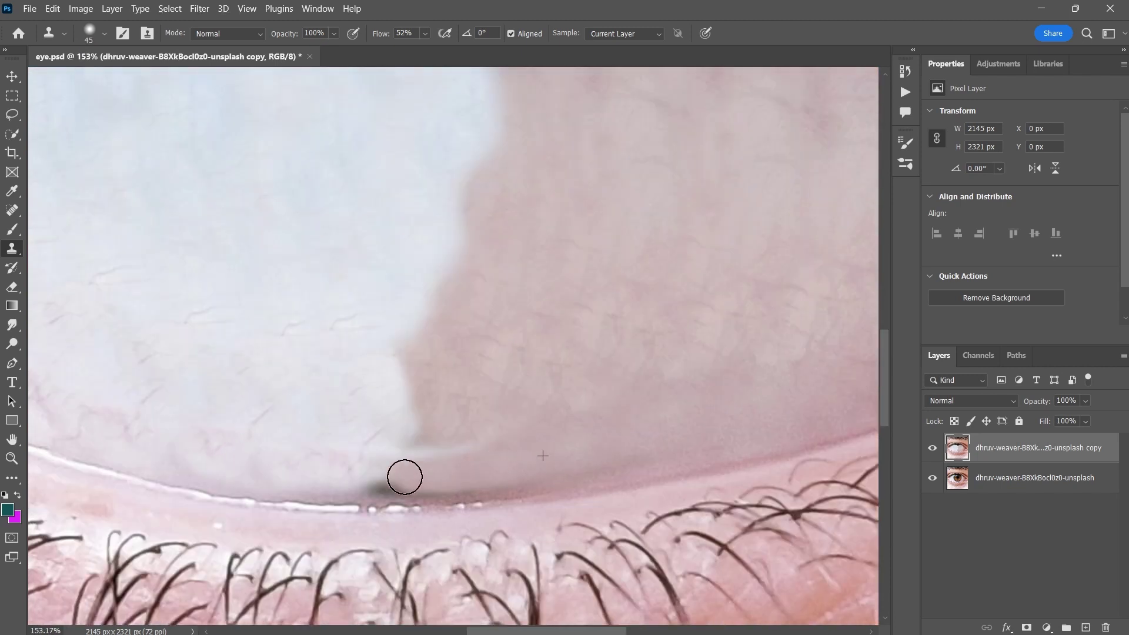
- Clone sclera over the last iris remnants beneath the upper lashes
{"action": "scroll", "coordinate": [412, 459], "scroll_direction": "up", "scroll_amount": 6}
{"action": "scroll", "coordinate": [411, 447], "scroll_direction": "down", "scroll_amount": 2}
{"action": "left_click", "coordinate": [353, 465], "text": "alt"}
{"action": "mouse_move", "coordinate": [413, 412]}
{"action": "left_mouse_down"}
{"action": "mouse_move", "coordinate": [484, 434]}
{"action": "mouse_move", "coordinate": [398, 358]}
{"action": "mouse_move", "coordinate": [179, 338]}
{"action": "mouse_move", "coordinate": [466, 302]}
{"action": "mouse_move", "coordinate": [456, 287]}
{"action": "mouse_move", "coordinate": [219, 313]}
{"action": "mouse_move", "coordinate": [526, 304]}
{"action": "left_mouse_up"}
{"action": "scroll", "coordinate": [446, 282], "scroll_direction": "down", "scroll_amount": 5}
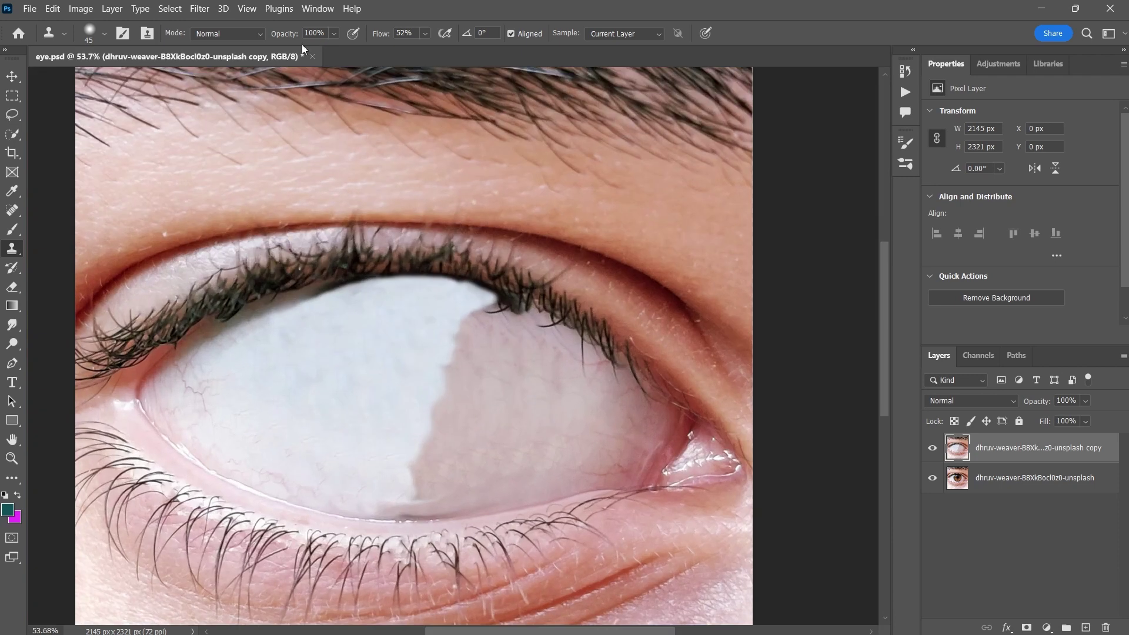
- Set the Clone Stamp opacity to 48% and blend the seam between the white and pink halves of the eyeball with a 150 px brush
{"action": "mouse_move", "coordinate": [467, 377]}
{"action": "left_mouse_down"}
{"action": "mouse_move", "coordinate": [431, 422]}
{"action": "mouse_move", "coordinate": [471, 340]}
{"action": "mouse_move", "coordinate": [400, 442]}
{"action": "mouse_move", "coordinate": [411, 470]}
{"action": "mouse_move", "coordinate": [481, 333]}
{"action": "mouse_move", "coordinate": [523, 335]}
{"action": "left_mouse_up"}
{"action": "key", "text": "bracketleft"}
{"action": "left_click_drag", "start_coordinate": [302, 42], "coordinate": [307, 42]}
{"action": "mouse_move", "coordinate": [499, 329]}
{"action": "left_mouse_down"}
{"action": "mouse_move", "coordinate": [526, 391]}
{"action": "mouse_move", "coordinate": [462, 459]}
{"action": "mouse_move", "coordinate": [604, 394]}
{"action": "mouse_move", "coordinate": [731, 276]}
{"action": "left_mouse_up"}
{"action": "scroll", "coordinate": [454, 461], "scroll_direction": "up", "scroll_amount": 4}
{"action": "left_click_drag", "start_coordinate": [758, 223], "coordinate": [653, 444]}
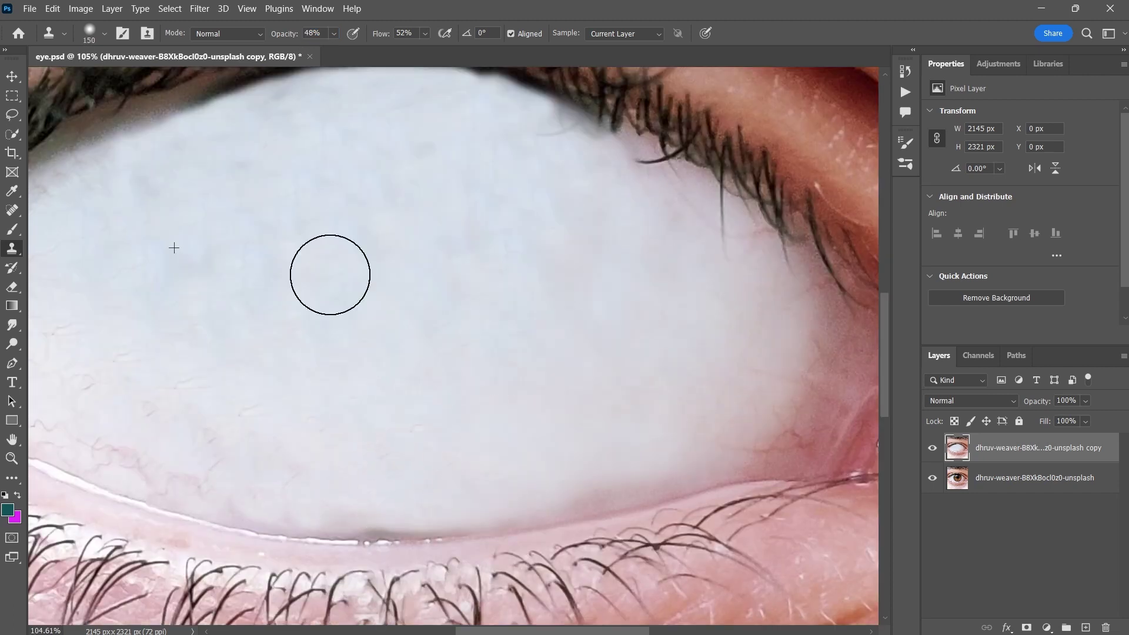
{"action": "scroll", "coordinate": [348, 332], "scroll_direction": "down", "scroll_amount": 9}
{"action": "scroll", "coordinate": [365, 334], "scroll_direction": "up", "scroll_amount": 7}
- Smooth the blotchy eyeball texture with the Smudge tool at 15% strength
{"action": "key", "text": "r"}
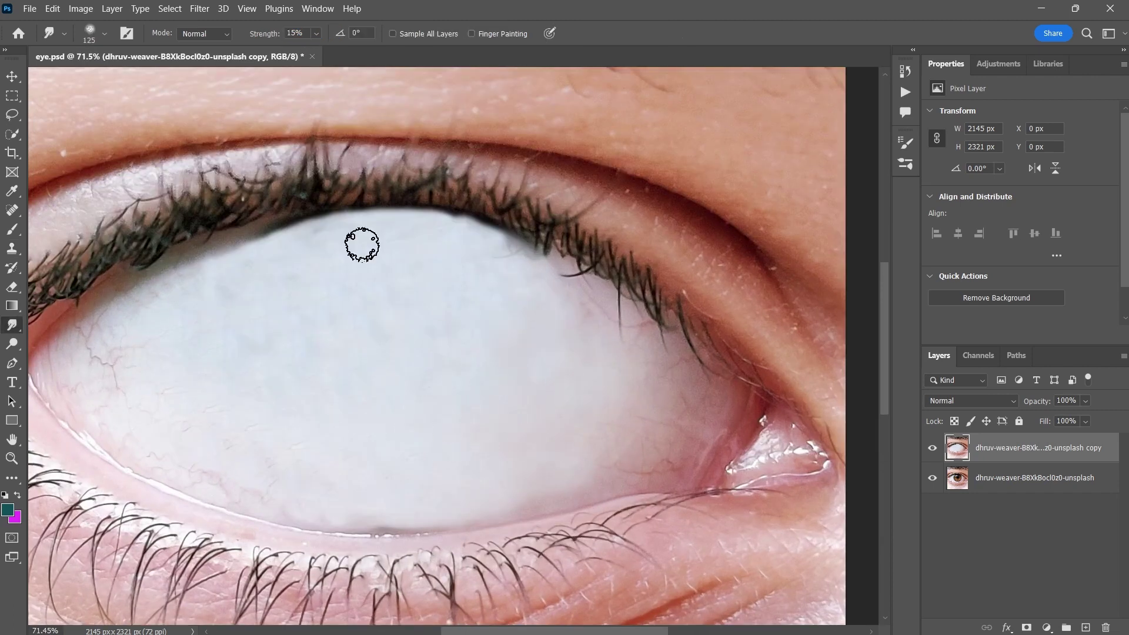
{"action": "scroll", "coordinate": [271, 285], "scroll_direction": "down", "scroll_amount": 3}
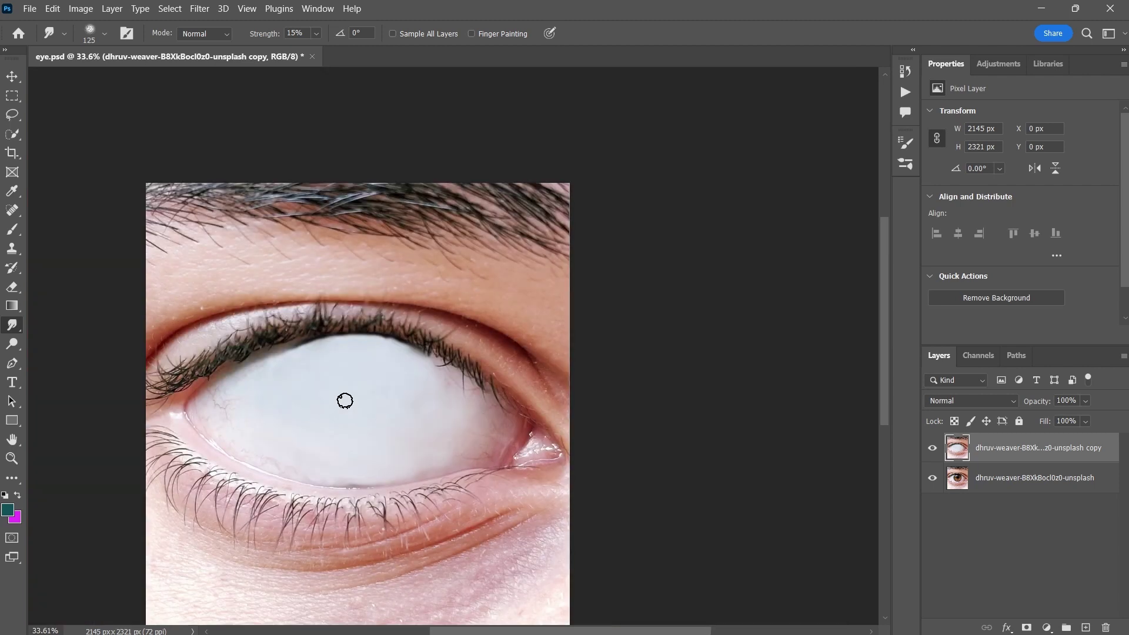
{"action": "scroll", "coordinate": [135, 338], "scroll_direction": "up", "scroll_amount": 2}
{"action": "scroll", "coordinate": [136, 338], "scroll_direction": "down", "scroll_amount": 1}
- Duplicate the retouched eye layer and add a black solid colour fill layer beneath the duplicate
{"action": "key", "text": "b"}
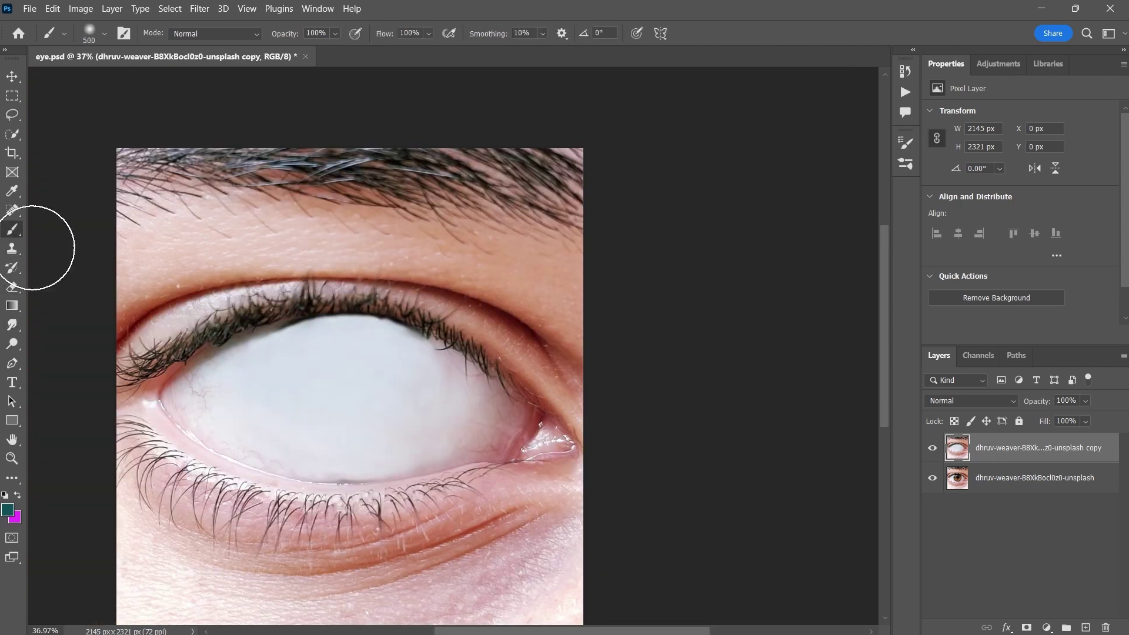
{"action": "key", "text": "ctrl+j"}
{"action": "left_click", "coordinate": [1011, 493]}
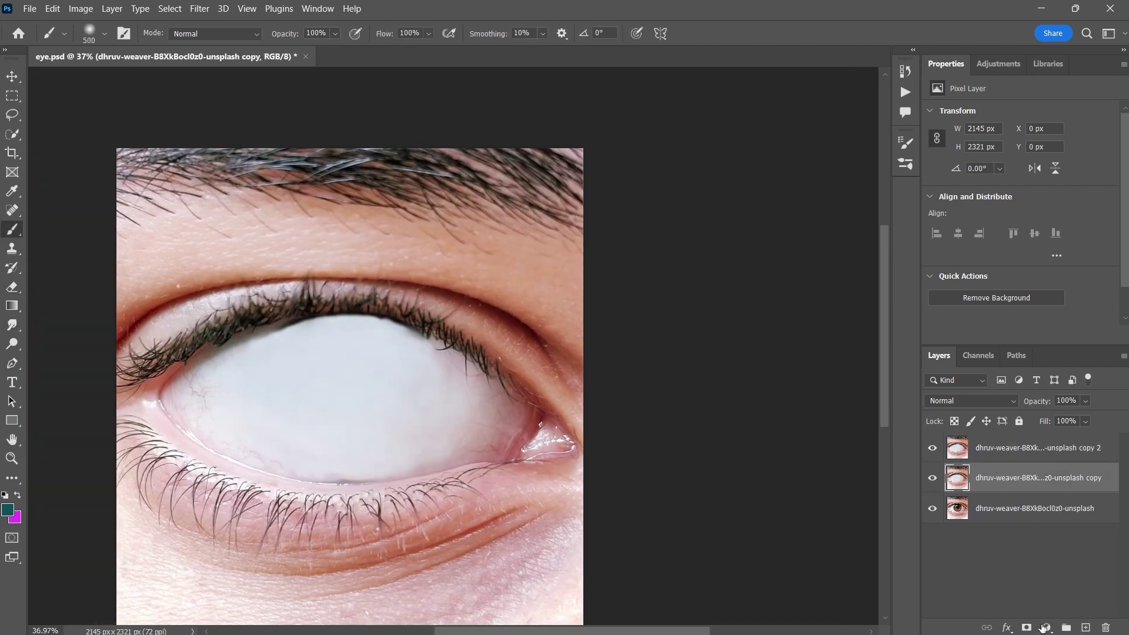
{"action": "left_click", "coordinate": [1045, 627]}
{"action": "left_click", "coordinate": [1028, 368]}
{"action": "left_click", "coordinate": [1003, 159]}
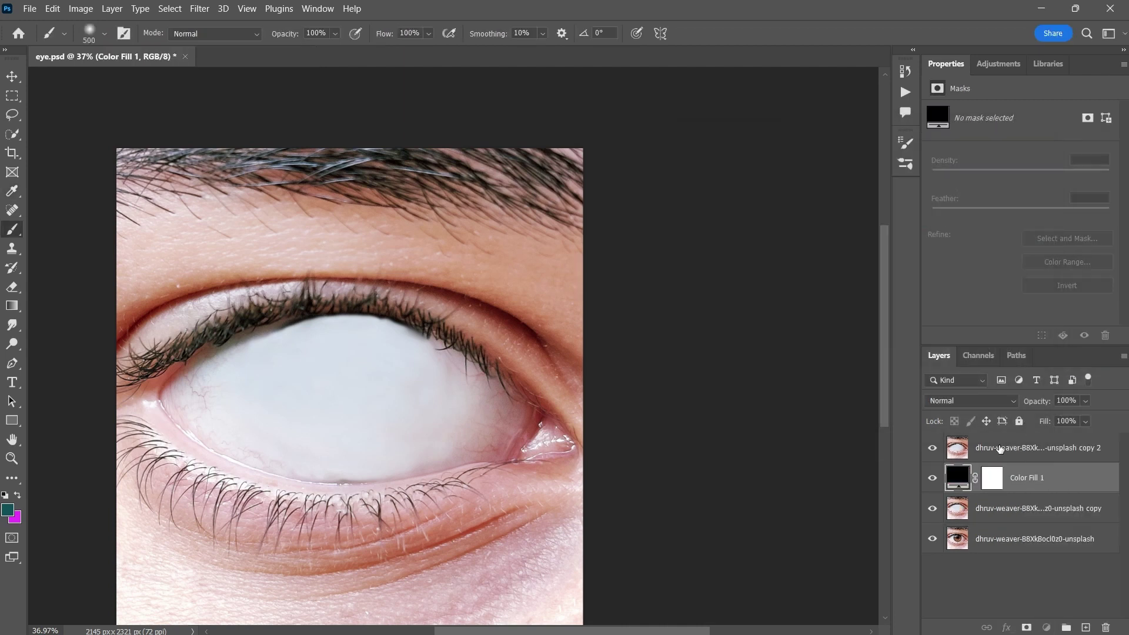
- Add a layer mask to the top duplicate, paint it over the upper lid and lashes, and invert the mask
{"action": "left_click", "coordinate": [1034, 448]}
{"action": "left_click", "coordinate": [1026, 627]}
{"action": "key", "text": "d"}
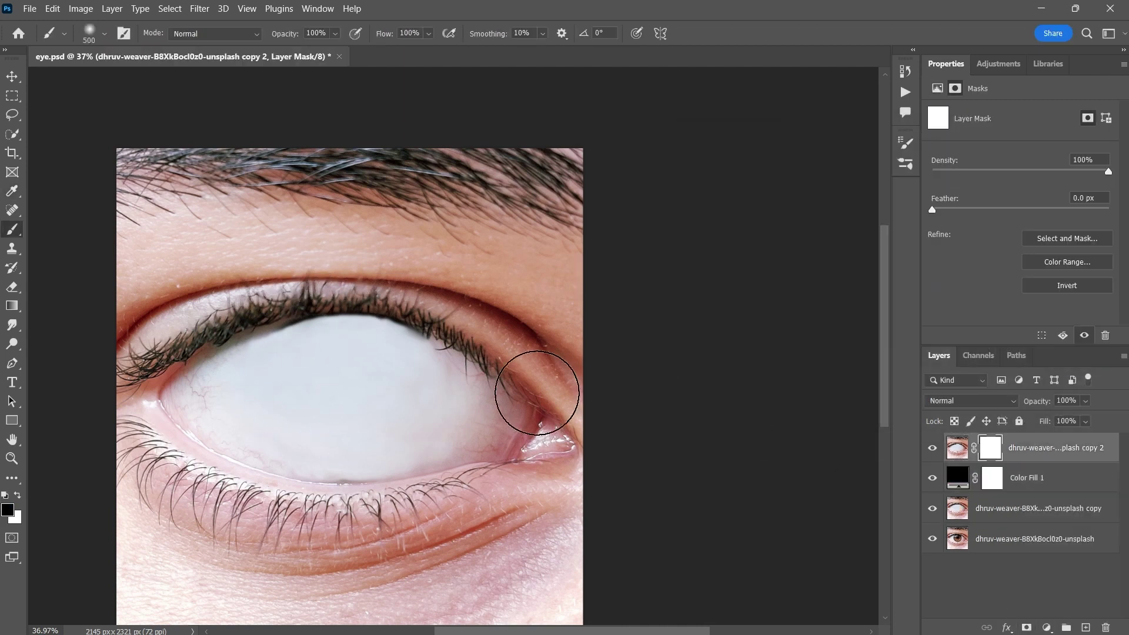
{"action": "key", "text": "]"}
{"action": "mouse_move", "coordinate": [561, 416]}
{"action": "left_mouse_down"}
{"action": "mouse_move", "coordinate": [555, 425]}
{"action": "mouse_move", "coordinate": [483, 353]}
{"action": "mouse_move", "coordinate": [415, 315]}
{"action": "mouse_move", "coordinate": [325, 295]}
{"action": "mouse_move", "coordinate": [200, 329]}
{"action": "mouse_move", "coordinate": [126, 386]}
{"action": "mouse_move", "coordinate": [385, 323]}
{"action": "mouse_move", "coordinate": [529, 357]}
{"action": "mouse_move", "coordinate": [121, 403]}
{"action": "mouse_move", "coordinate": [406, 359]}
{"action": "left_mouse_up"}
{"action": "key", "text": "ctrl+i"}
- Refine the mask around the upper lashes, painting black to trim the surrounding skin and white to restore the lash area
{"action": "scroll", "coordinate": [554, 405], "scroll_direction": "left", "scroll_amount": 3}
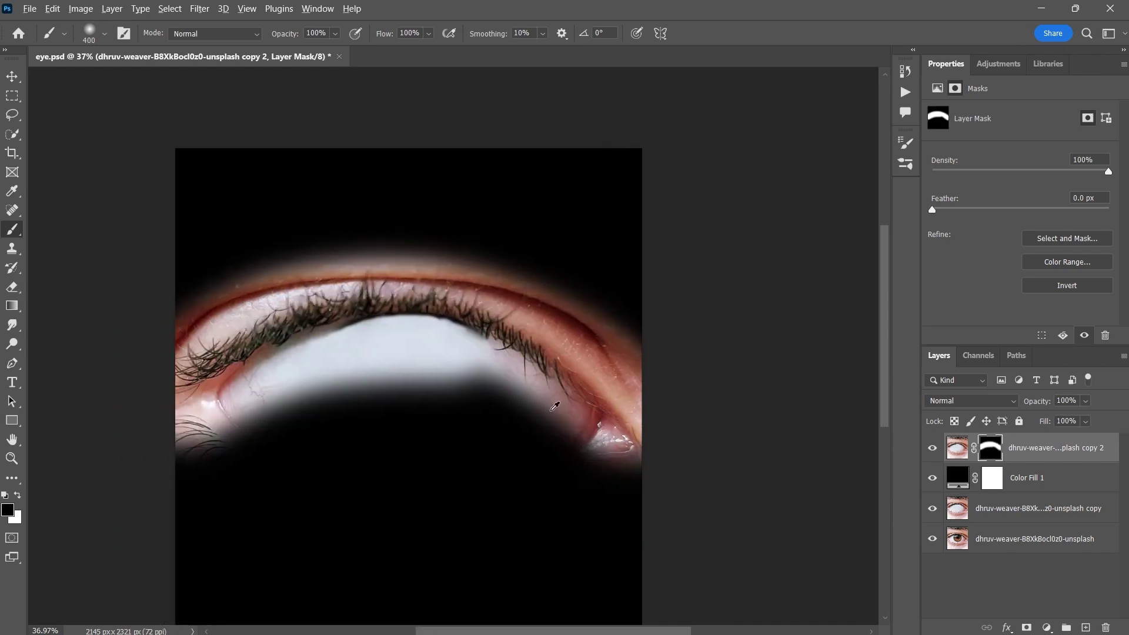
{"action": "scroll", "coordinate": [553, 404], "scroll_direction": "up", "scroll_amount": 3}
{"action": "mouse_move", "coordinate": [687, 509]}
{"action": "left_mouse_down"}
{"action": "mouse_move", "coordinate": [295, 380]}
{"action": "mouse_move", "coordinate": [45, 470]}
{"action": "mouse_move", "coordinate": [577, 252]}
{"action": "mouse_move", "coordinate": [262, 184]}
{"action": "mouse_move", "coordinate": [353, 165]}
{"action": "mouse_move", "coordinate": [549, 252]}
{"action": "left_mouse_up"}
{"action": "key", "text": "x"}
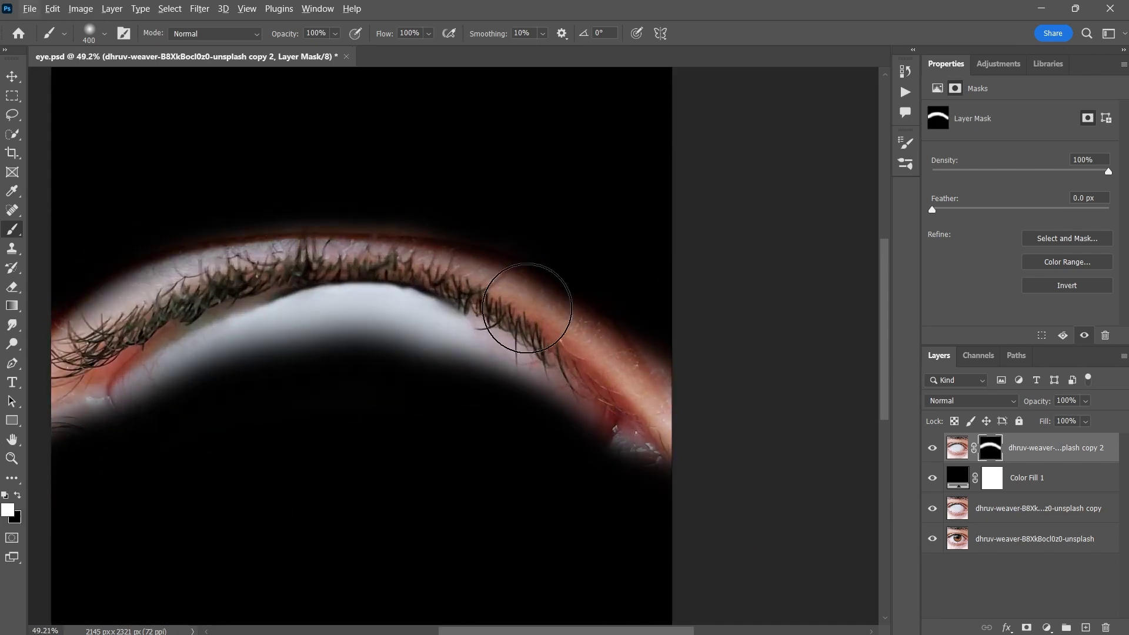
{"action": "mouse_move", "coordinate": [489, 326]}
{"action": "left_mouse_down"}
{"action": "mouse_move", "coordinate": [273, 262]}
{"action": "mouse_move", "coordinate": [109, 306]}
{"action": "mouse_move", "coordinate": [309, 306]}
{"action": "left_mouse_up"}
- Apply the layer mask to the lash layer and delete the black colour fill layer
{"action": "scroll", "coordinate": [407, 301], "scroll_direction": "down", "scroll_amount": 1}
{"action": "right_click", "coordinate": [994, 452]}
{"action": "left_click", "coordinate": [1011, 493]}
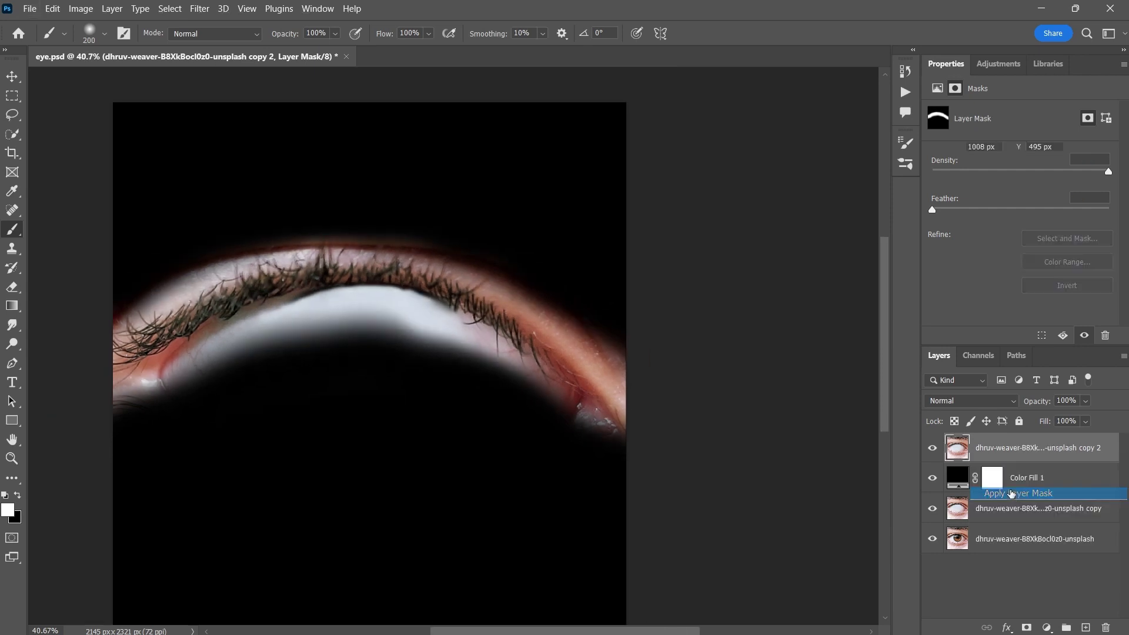
{"action": "left_click", "coordinate": [1048, 482]}
{"action": "key", "text": "Delete"}
- Free-transform the lash layer, rotating it about 17.7° clockwise and moving it over the right side of the upper lid
{"action": "left_click", "coordinate": [1035, 448]}
{"action": "key", "text": "ctrl+t"}
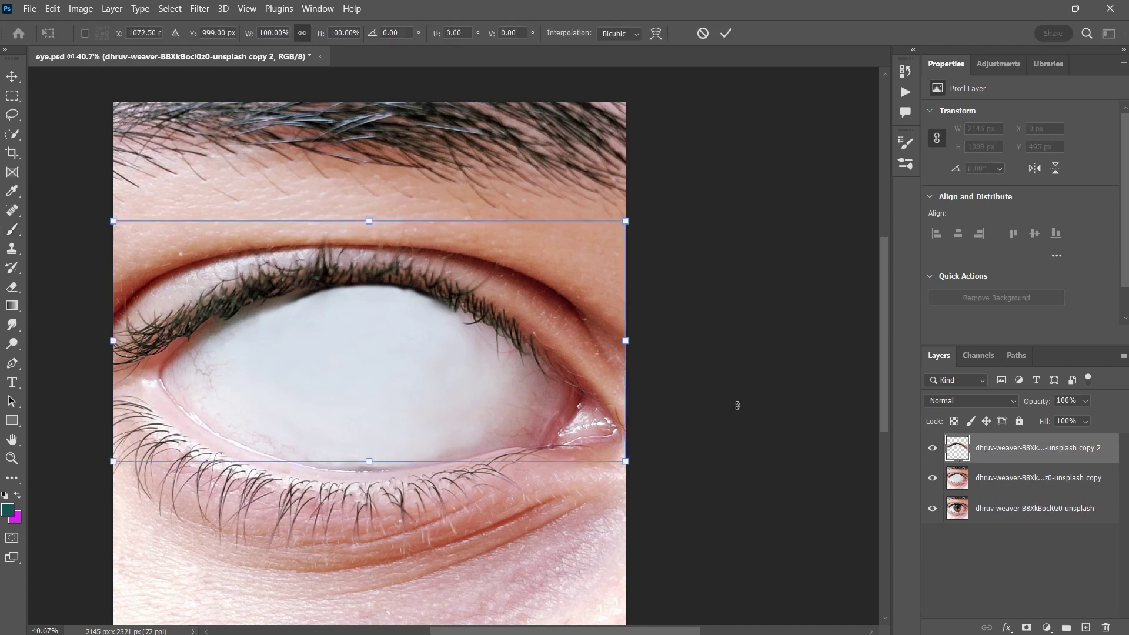
{"action": "left_click_drag", "start_coordinate": [735, 403], "coordinate": [680, 429]}
{"action": "left_click_drag", "start_coordinate": [517, 339], "coordinate": [587, 356]}
{"action": "left_click_drag", "start_coordinate": [763, 368], "coordinate": [755, 409]}
{"action": "left_click_drag", "start_coordinate": [554, 326], "coordinate": [557, 354]}
{"action": "left_click_drag", "start_coordinate": [735, 398], "coordinate": [734, 404]}
{"action": "mouse_move", "coordinate": [559, 354]}
{"action": "left_mouse_down"}
{"action": "mouse_move", "coordinate": [557, 386]}
{"action": "mouse_move", "coordinate": [557, 361]}
{"action": "left_mouse_up"}
- Align the rotated lashes with the upper lid at 50% layer opacity, commit the transform, and restore the opacity to 100%
{"action": "mouse_move", "coordinate": [1039, 404]}
{"action": "left_mouse_down"}
{"action": "mouse_move", "coordinate": [1025, 406]}
{"action": "mouse_move", "coordinate": [1040, 404]}
{"action": "left_mouse_up"}
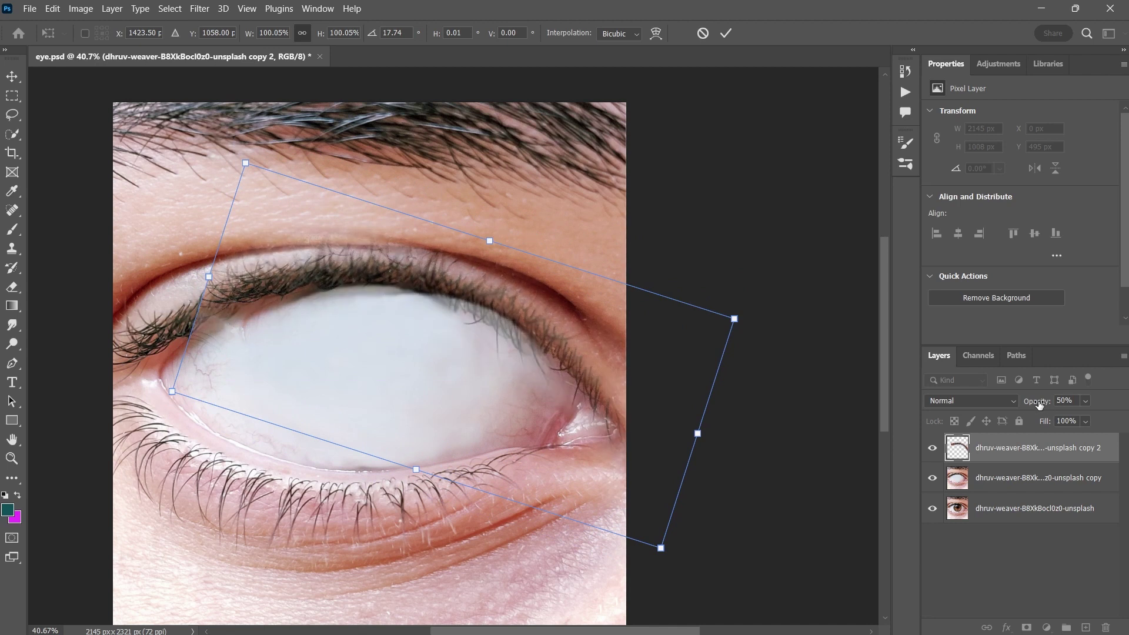
{"action": "scroll", "coordinate": [462, 323], "scroll_direction": "up", "scroll_amount": 4}
{"action": "left_click_drag", "start_coordinate": [336, 310], "coordinate": [360, 288]}
{"action": "left_click_drag", "start_coordinate": [863, 521], "coordinate": [854, 538]}
{"action": "mouse_move", "coordinate": [706, 458]}
{"action": "left_mouse_down"}
{"action": "mouse_move", "coordinate": [615, 454]}
{"action": "mouse_move", "coordinate": [701, 462]}
{"action": "left_mouse_up"}
{"action": "key", "text": "Return"}
{"action": "left_click_drag", "start_coordinate": [1037, 401], "coordinate": [1083, 402]}
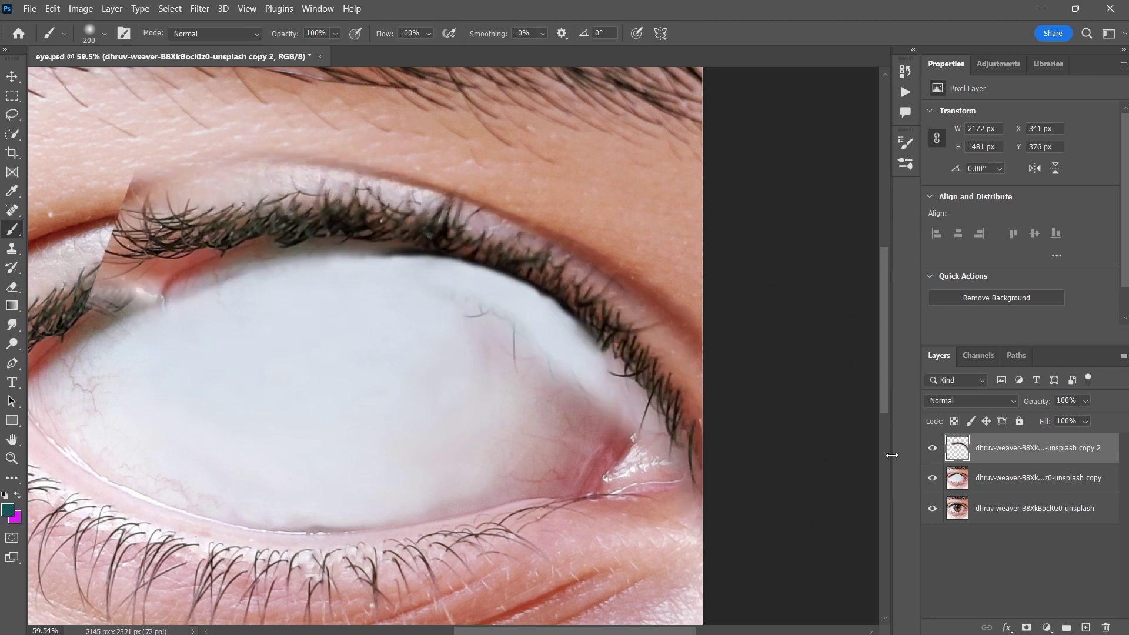
- Nudge the lash layer slightly down and right to X 344 px, Y 387 px with Free Transform
{"action": "left_click_drag", "start_coordinate": [628, 465], "coordinate": [675, 490]}
{"action": "scroll", "coordinate": [468, 362], "scroll_direction": "up", "scroll_amount": 1}
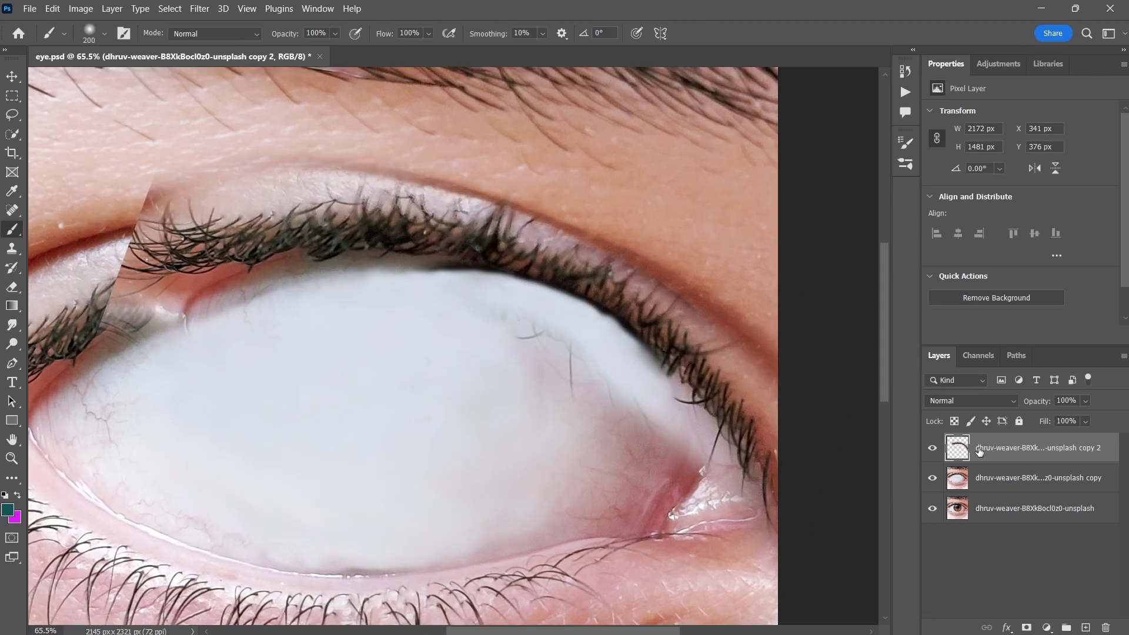
{"action": "key", "text": "ctrl+t"}
{"action": "mouse_move", "coordinate": [453, 335]}
{"action": "left_mouse_down"}
{"action": "mouse_move", "coordinate": [456, 353]}
{"action": "mouse_move", "coordinate": [451, 328]}
{"action": "mouse_move", "coordinate": [455, 340]}
{"action": "left_mouse_up"}
{"action": "key", "text": "Return"}
{"action": "left_click", "coordinate": [1006, 627]}
{"action": "left_click", "coordinate": [954, 583]}
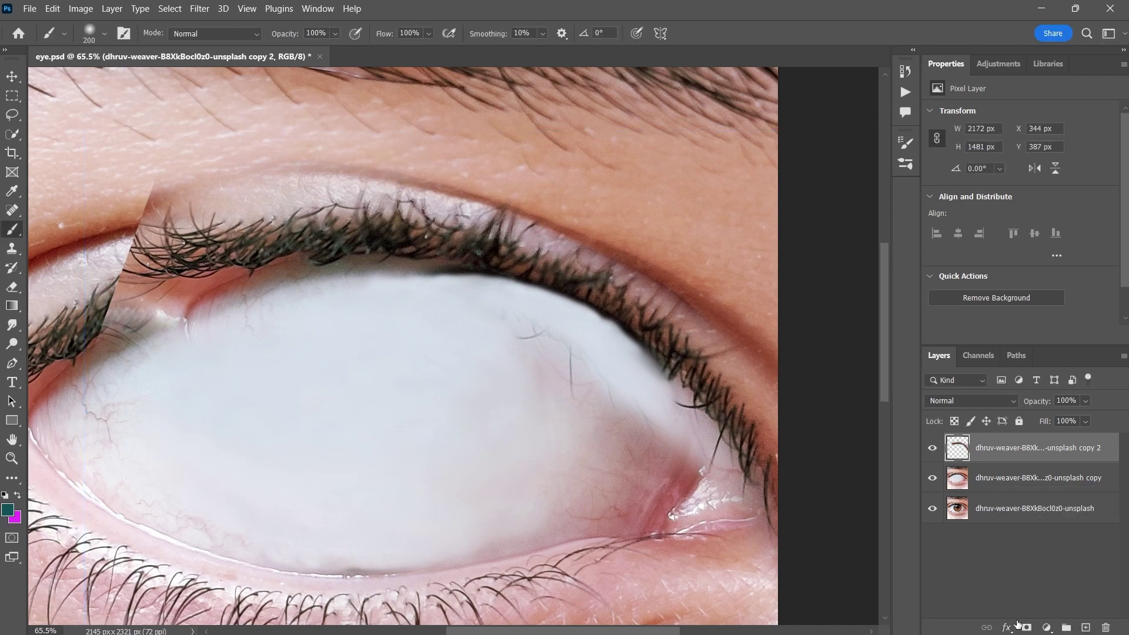
- Add a layer mask to the lash layer and paint out its hard upper-left edge with a 500 px black brush
{"action": "left_click", "coordinate": [1026, 627]}
{"action": "key", "text": "bracketright"}
{"action": "key", "text": "bracketright"}
{"action": "key", "text": "bracketright"}
{"action": "key", "text": "bracketright"}
{"action": "left_click_drag", "start_coordinate": [215, 165], "coordinate": [144, 180]}
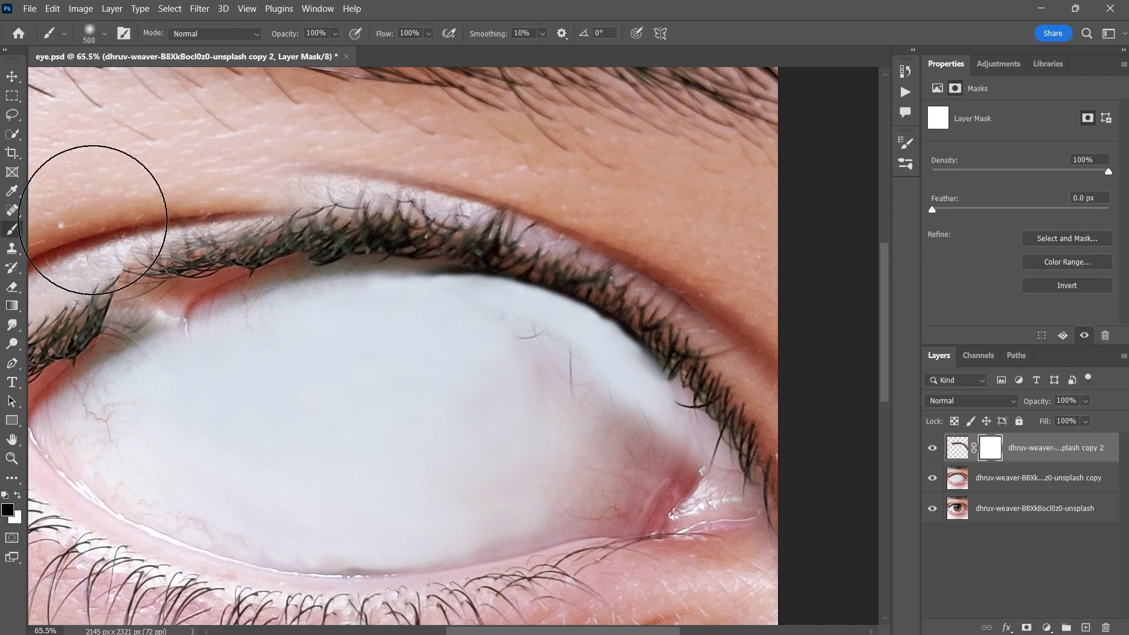
- Mask out more of the duplicated lashes and skin along the upper lid with a 250 px brush
{"action": "key", "text": "bracketleft"}
{"action": "key", "text": "bracketleft"}
{"action": "key", "text": "bracketleft"}
{"action": "mouse_move", "coordinate": [186, 330]}
{"action": "left_mouse_down"}
{"action": "mouse_move", "coordinate": [161, 331]}
{"action": "mouse_move", "coordinate": [514, 312]}
{"action": "mouse_move", "coordinate": [584, 395]}
{"action": "mouse_move", "coordinate": [550, 242]}
{"action": "mouse_move", "coordinate": [374, 189]}
{"action": "mouse_move", "coordinate": [104, 179]}
{"action": "mouse_move", "coordinate": [721, 335]}
{"action": "mouse_move", "coordinate": [759, 411]}
{"action": "mouse_move", "coordinate": [655, 458]}
{"action": "mouse_move", "coordinate": [693, 479]}
{"action": "mouse_move", "coordinate": [578, 301]}
{"action": "left_mouse_up"}
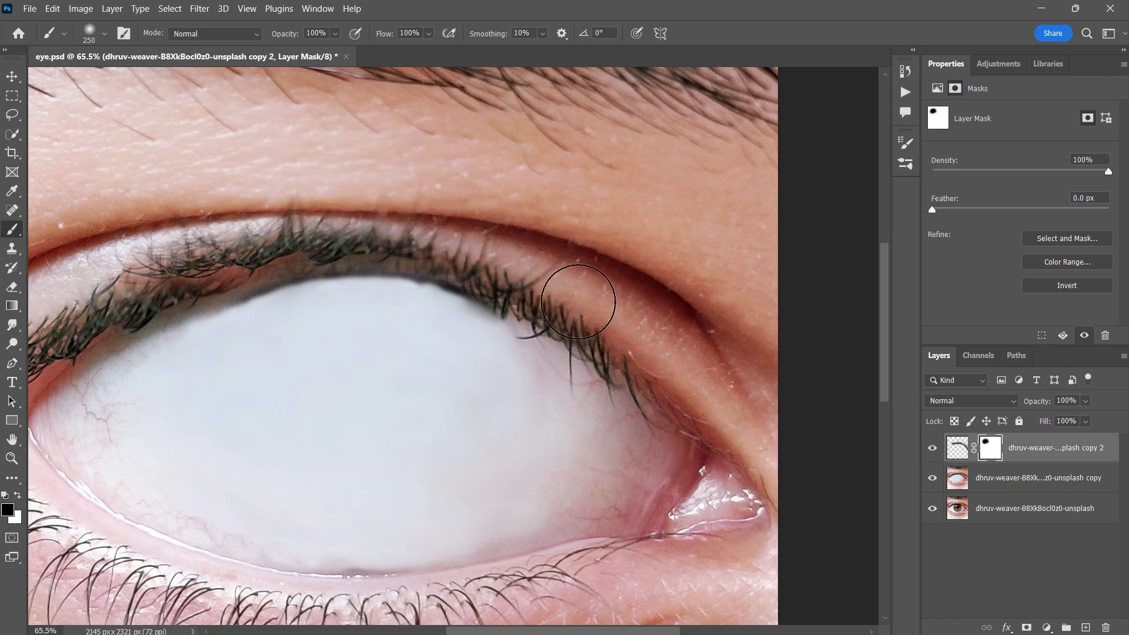
- Compare the eye with and without the masked lash layer, leaving that layer hidden
{"action": "scroll", "coordinate": [566, 398], "scroll_direction": "down", "scroll_amount": 3, "text": "alt"}
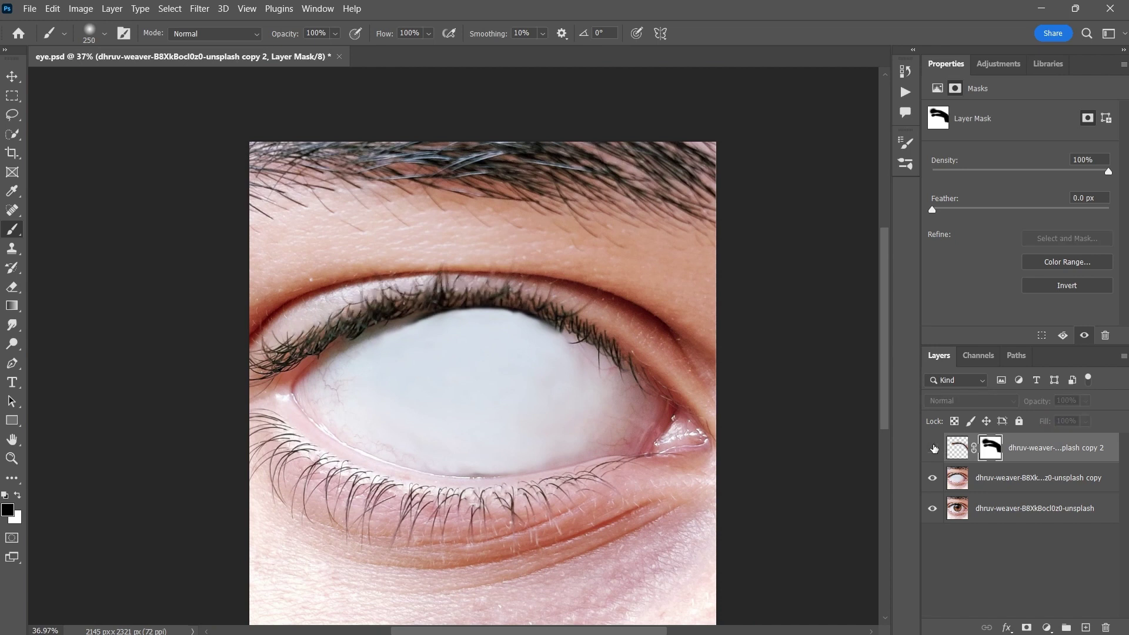
{"action": "scroll", "coordinate": [629, 420], "scroll_direction": "up", "scroll_amount": 3, "text": "alt"}
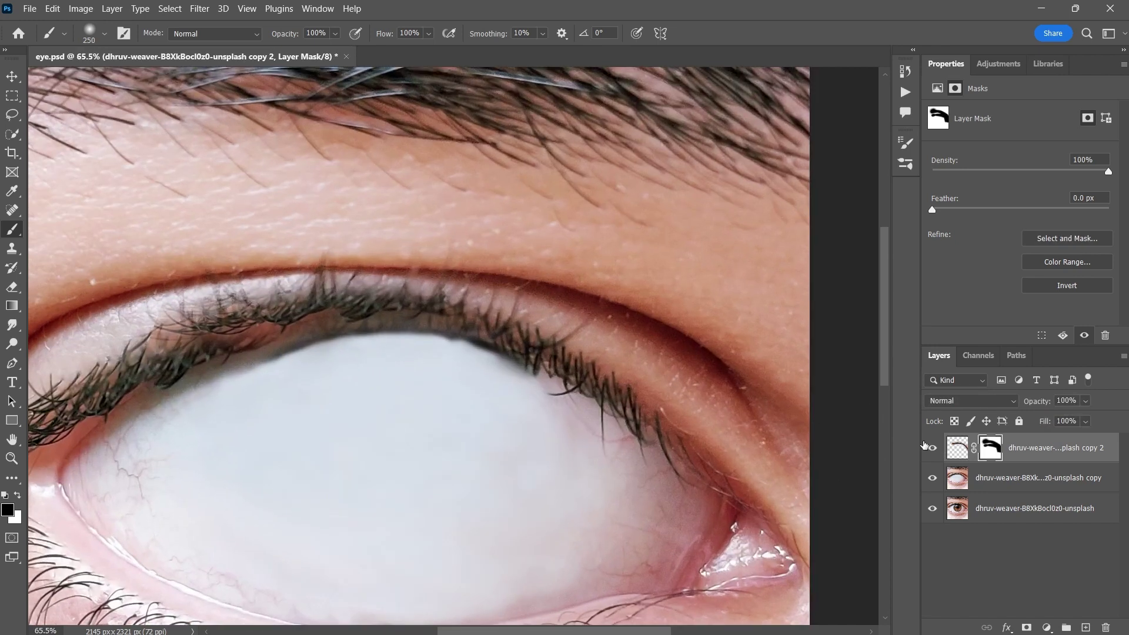
{"action": "left_click", "coordinate": [932, 448]}
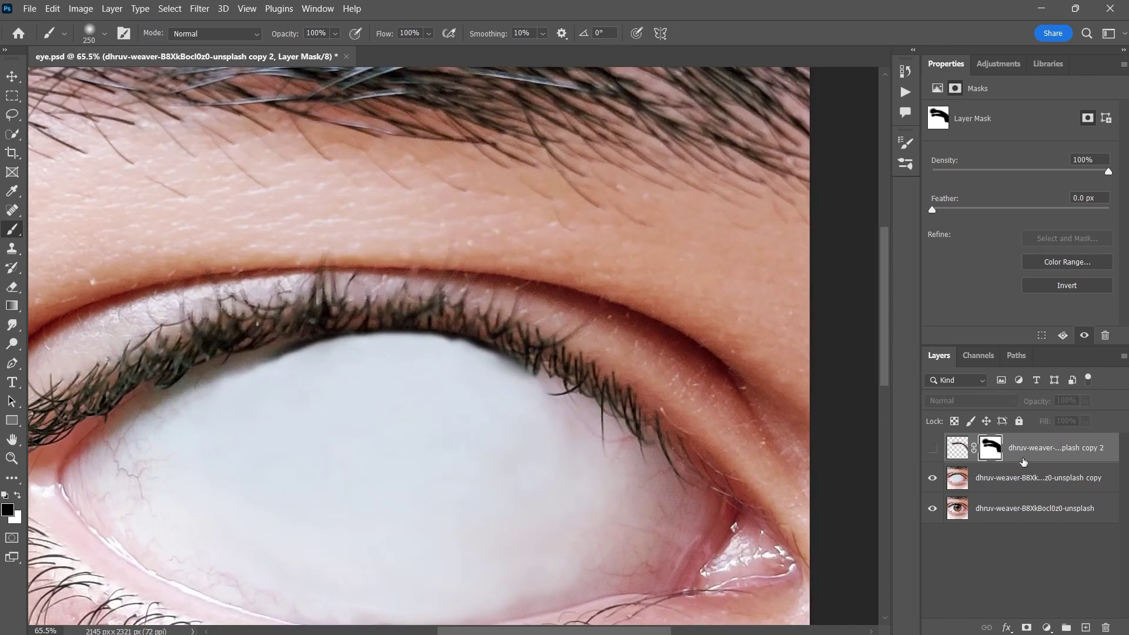
- Select the retouched eye copy and clone sclera along the dark lid edge beneath the upper lashes with a 30 px Clone Stamp brush
{"action": "left_click", "coordinate": [994, 481]}
{"action": "key", "text": "s"}
{"action": "scroll", "coordinate": [439, 342], "scroll_direction": "up", "scroll_amount": 3, "text": "alt"}
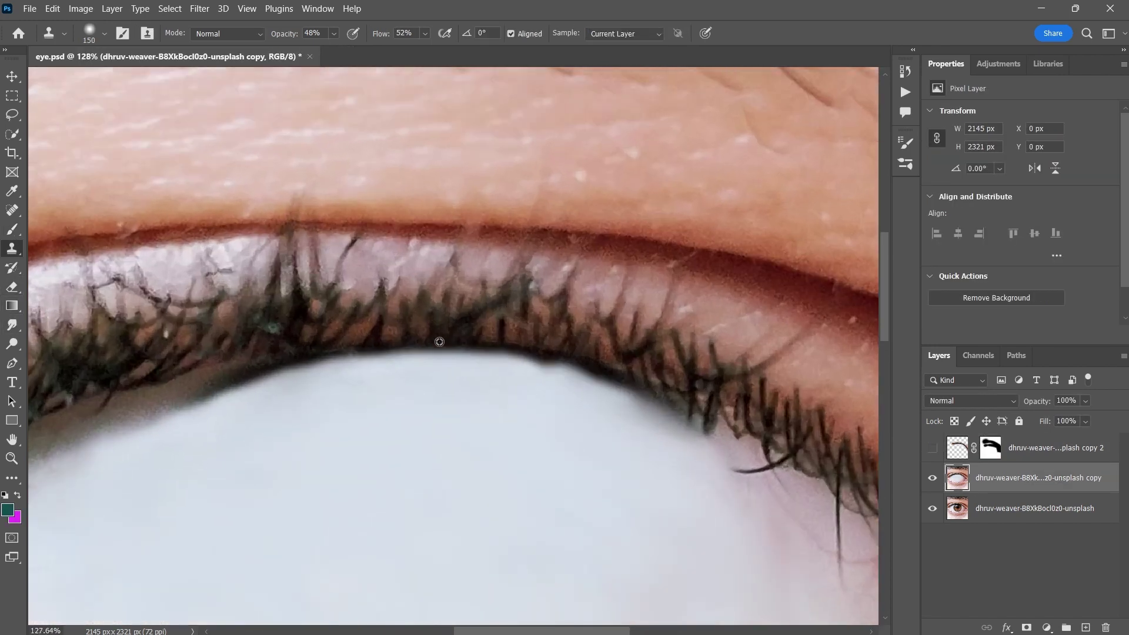
{"action": "scroll", "coordinate": [579, 425], "scroll_direction": "up", "scroll_amount": 3, "text": "alt"}
{"action": "left_click", "coordinate": [572, 418], "text": "alt"}
{"action": "key", "text": "bracketleft"}
{"action": "key", "text": "bracketleft"}
{"action": "key", "text": "bracketleft"}
{"action": "key", "text": "bracketleft"}
{"action": "key", "text": "bracketleft"}
{"action": "key", "text": "bracketleft"}
{"action": "key", "text": "bracketleft"}
{"action": "key", "text": "bracketleft"}
{"action": "key", "text": "bracketleft"}
{"action": "key", "text": "bracketleft"}
{"action": "key", "text": "bracketleft"}
{"action": "key", "text": "bracketleft"}
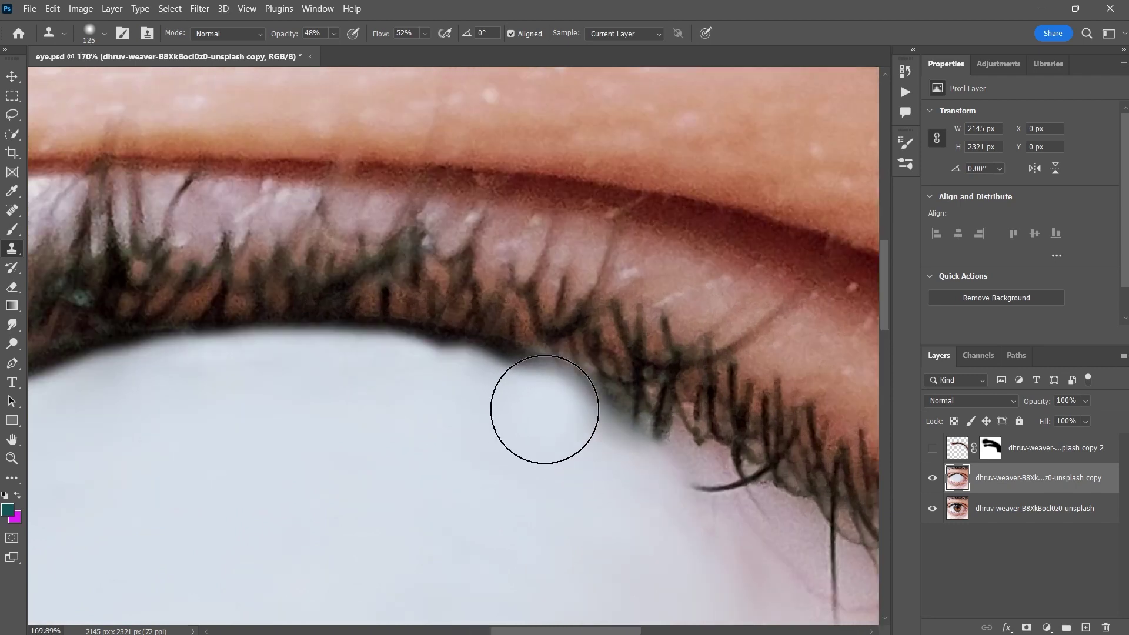
{"action": "key", "text": "bracketright"}
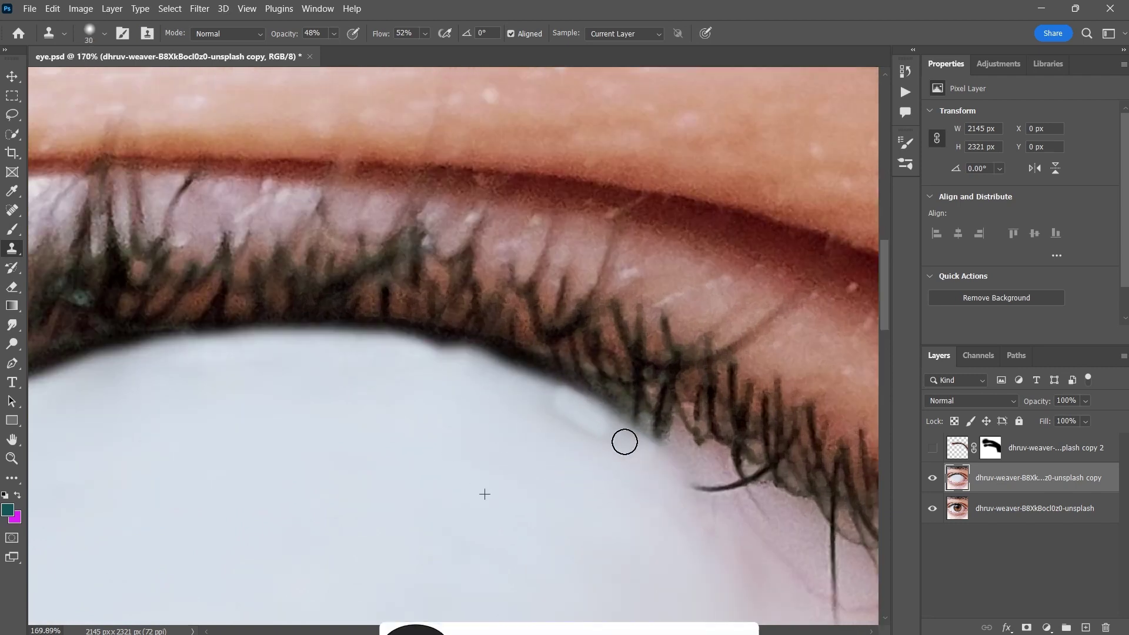
{"action": "mouse_move", "coordinate": [526, 372]}
{"action": "left_mouse_down"}
{"action": "mouse_move", "coordinate": [425, 342]}
{"action": "mouse_move", "coordinate": [348, 355]}
{"action": "mouse_move", "coordinate": [434, 344]}
{"action": "mouse_move", "coordinate": [385, 335]}
{"action": "mouse_move", "coordinate": [284, 334]}
{"action": "mouse_move", "coordinate": [186, 349]}
{"action": "left_mouse_up"}
{"action": "scroll", "coordinate": [460, 453], "scroll_direction": "left", "scroll_amount": 4}
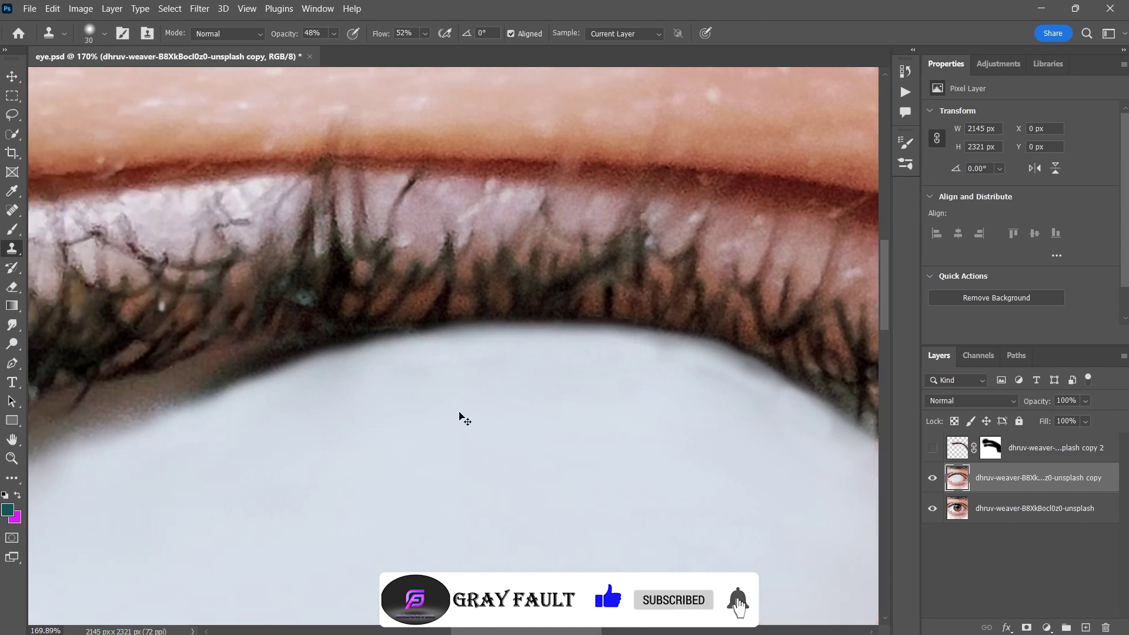
{"action": "mouse_move", "coordinate": [416, 351]}
{"action": "left_mouse_down"}
{"action": "mouse_move", "coordinate": [292, 355]}
{"action": "mouse_move", "coordinate": [229, 385]}
{"action": "left_mouse_up"}
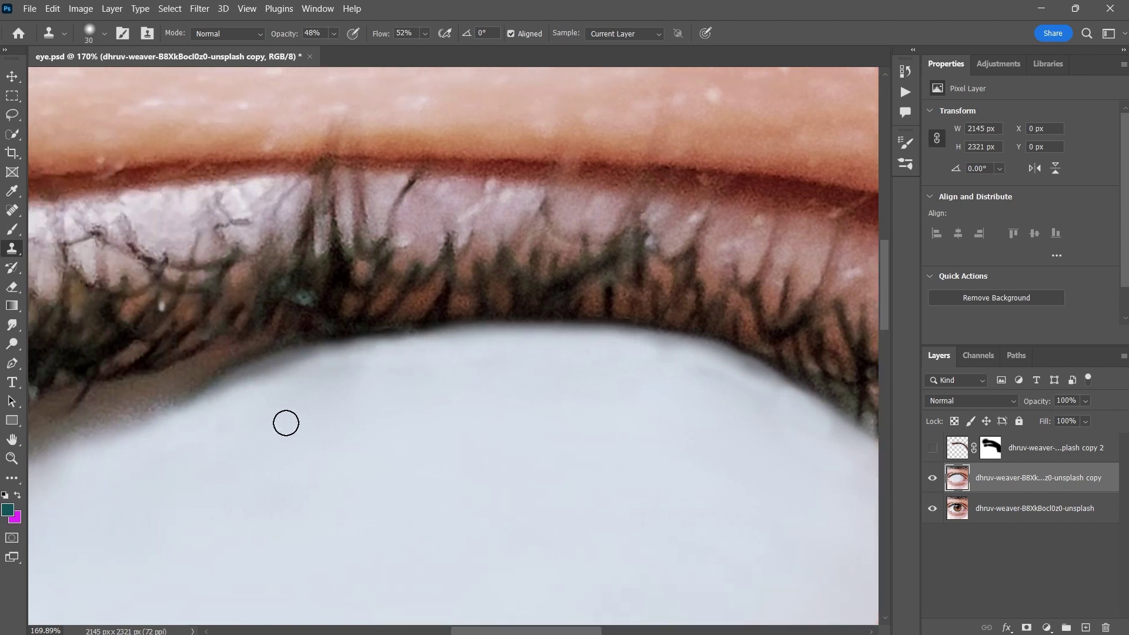
- Clone the light lid rim from the left along the upper lid edge toward the middle with a 45 px brush
{"action": "scroll", "coordinate": [284, 421], "scroll_direction": "down", "scroll_amount": 2}
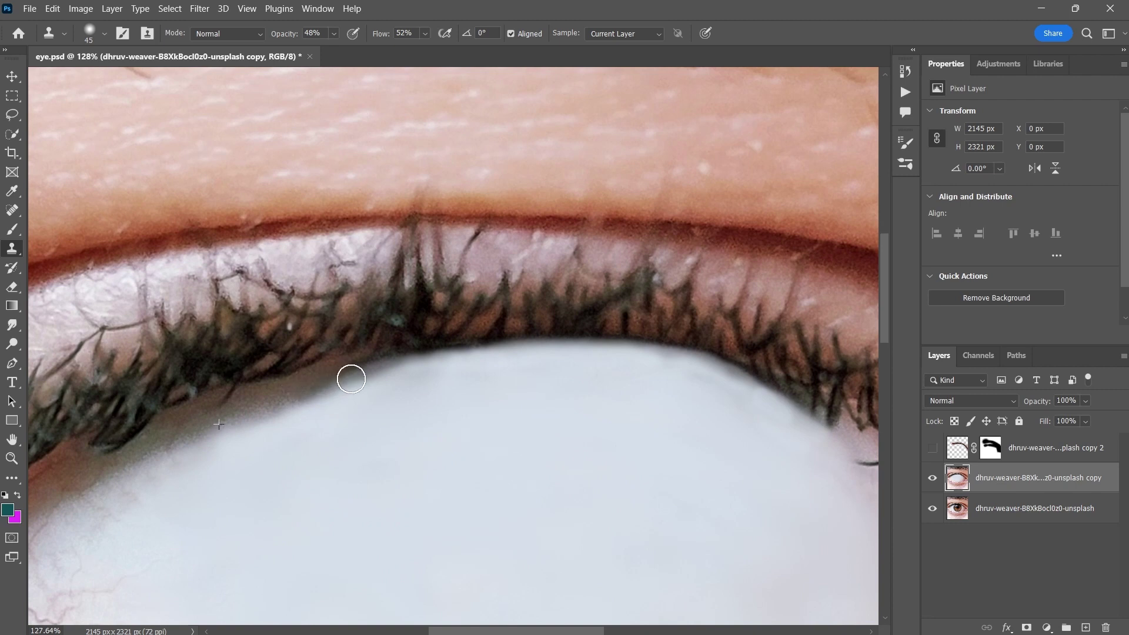
{"action": "left_click_drag", "start_coordinate": [424, 362], "coordinate": [442, 348]}
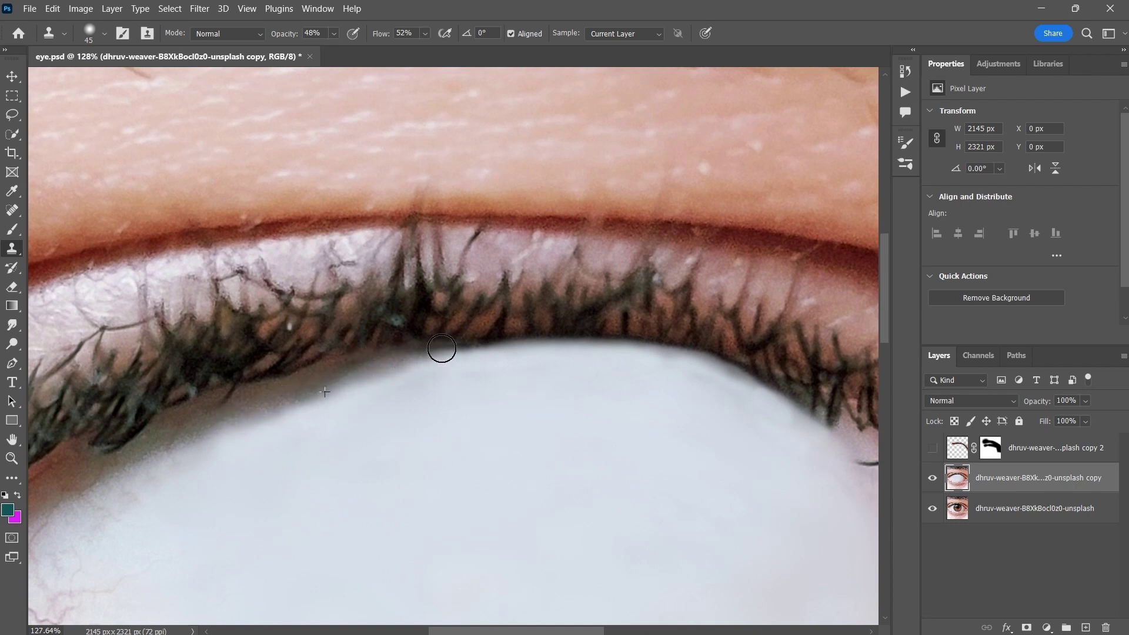
{"action": "left_click", "coordinate": [200, 422], "text": "alt"}
{"action": "mouse_move", "coordinate": [251, 408]}
{"action": "left_mouse_down"}
{"action": "mouse_move", "coordinate": [357, 374]}
{"action": "mouse_move", "coordinate": [511, 345]}
{"action": "left_mouse_up"}
{"action": "scroll", "coordinate": [356, 401], "scroll_direction": "down", "scroll_amount": 3}
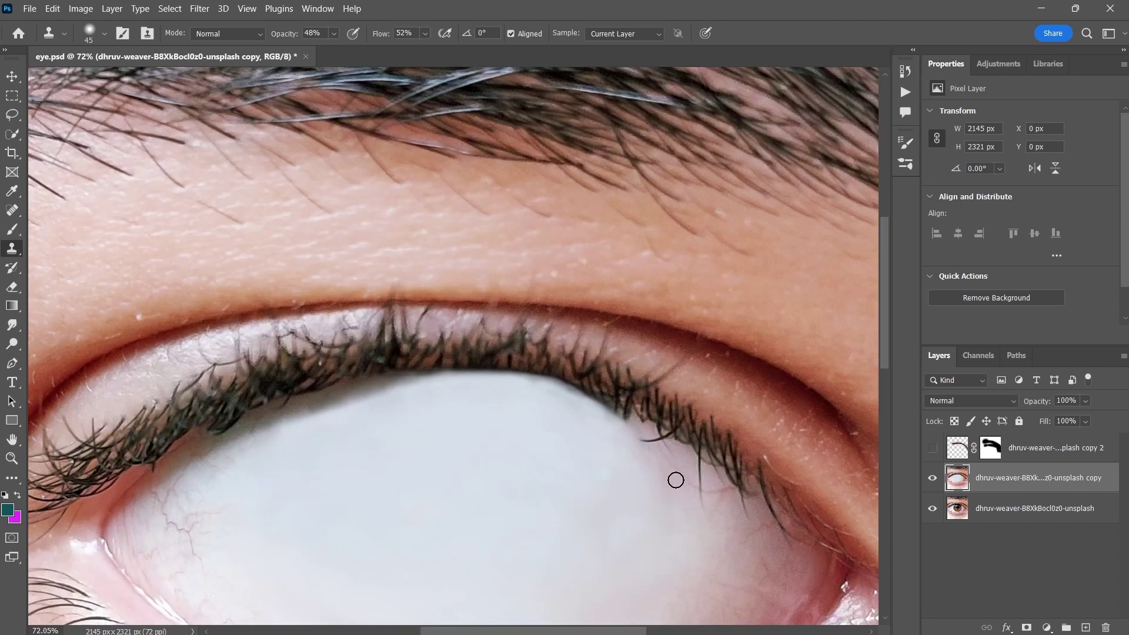
- Show the masked lash layer again and move it slightly right and down with Free Transform
{"action": "left_click", "coordinate": [932, 448]}
{"action": "scroll", "coordinate": [194, 429], "scroll_direction": "down", "scroll_amount": 1}
{"action": "left_click", "coordinate": [1035, 448]}
{"action": "key", "text": "ctrl+t"}
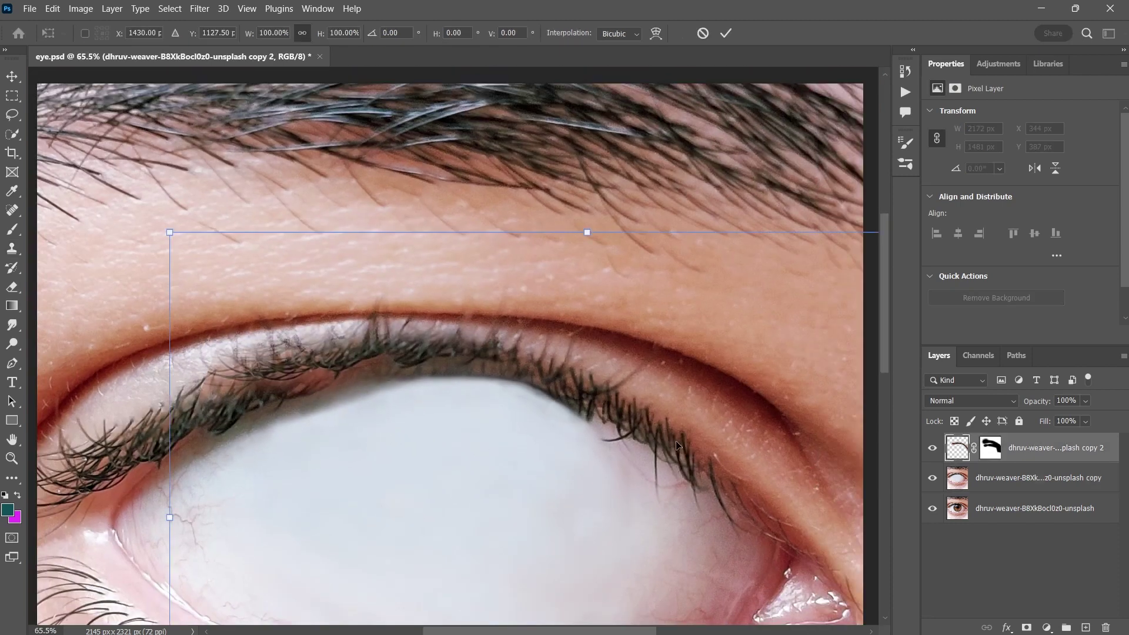
{"action": "left_click_drag", "start_coordinate": [597, 403], "coordinate": [622, 415]}
{"action": "key", "text": "Return"}
- Paint out the overlapping lashes on the left of the lash layer's mask with a 300 px black brush
{"action": "left_click", "coordinate": [994, 451]}
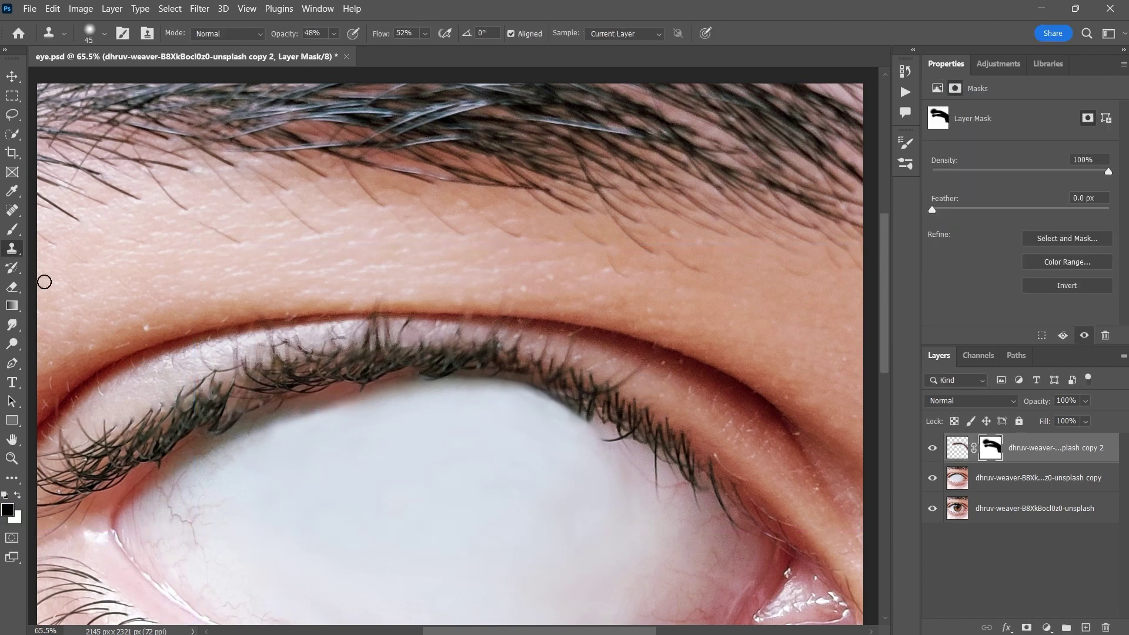
{"action": "key", "text": "b"}
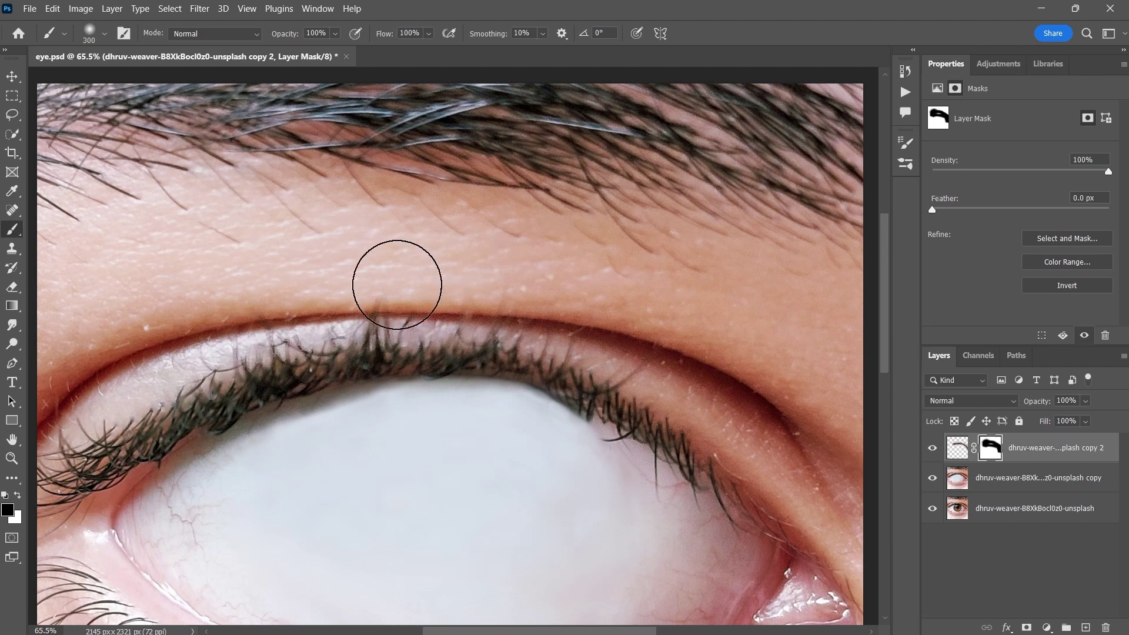
- Paint back the lashes along the middle of the upper lid on the lash layer's mask with a 125 px white brush
{"action": "key", "text": "x"}
{"action": "key", "text": "bracketleft"}
{"action": "key", "text": "bracketleft"}
{"action": "key", "text": "bracketleft"}
{"action": "key", "text": "bracketleft"}
{"action": "key", "text": "bracketleft"}
{"action": "scroll", "coordinate": [471, 322], "scroll_direction": "up", "scroll_amount": 1}
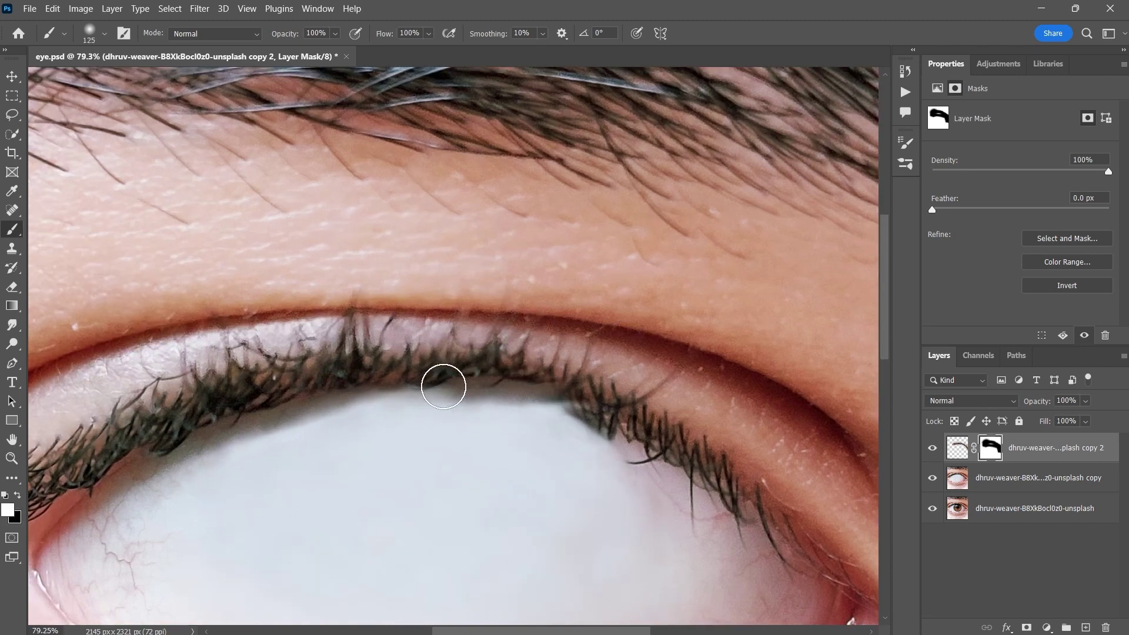
{"action": "mouse_move", "coordinate": [443, 386]}
{"action": "left_mouse_down"}
{"action": "mouse_move", "coordinate": [344, 398]}
{"action": "mouse_move", "coordinate": [528, 405]}
{"action": "mouse_move", "coordinate": [612, 431]}
{"action": "mouse_move", "coordinate": [554, 405]}
{"action": "mouse_move", "coordinate": [691, 435]}
{"action": "mouse_move", "coordinate": [617, 435]}
{"action": "mouse_move", "coordinate": [650, 423]}
{"action": "mouse_move", "coordinate": [331, 437]}
{"action": "mouse_move", "coordinate": [308, 428]}
{"action": "mouse_move", "coordinate": [377, 408]}
{"action": "left_mouse_up"}
- Refine the edges of the lash layer's mask along the upper lid with an 80 px brush at 30% opacity
{"action": "key", "text": "x"}
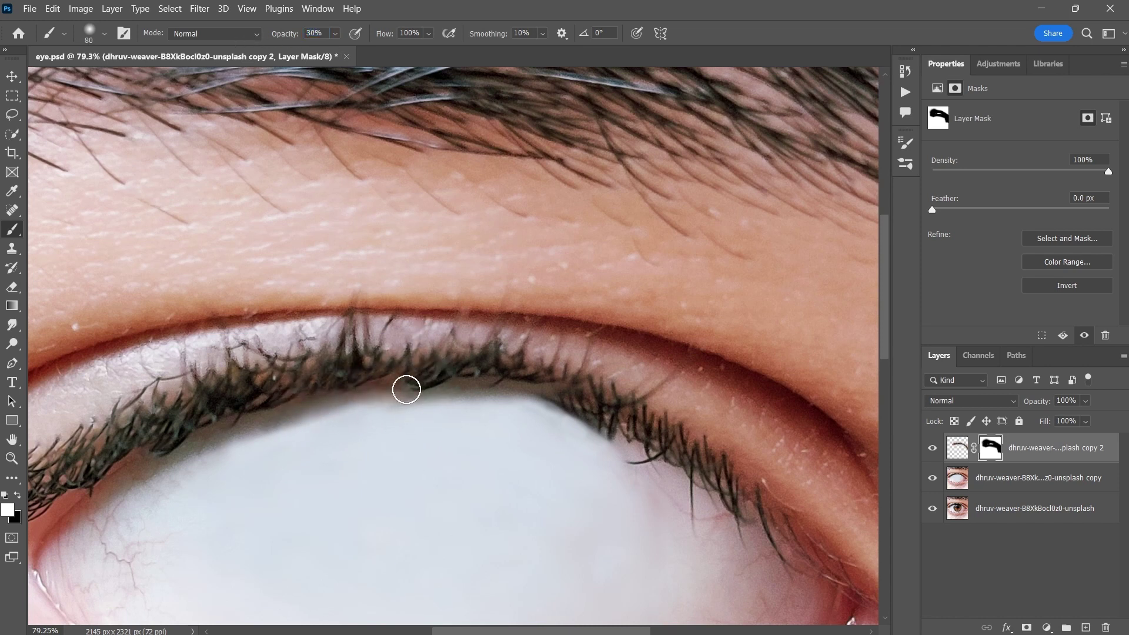
{"action": "scroll", "coordinate": [386, 430], "scroll_direction": "down", "scroll_amount": 11}
{"action": "scroll", "coordinate": [409, 422], "scroll_direction": "down", "scroll_amount": 1}
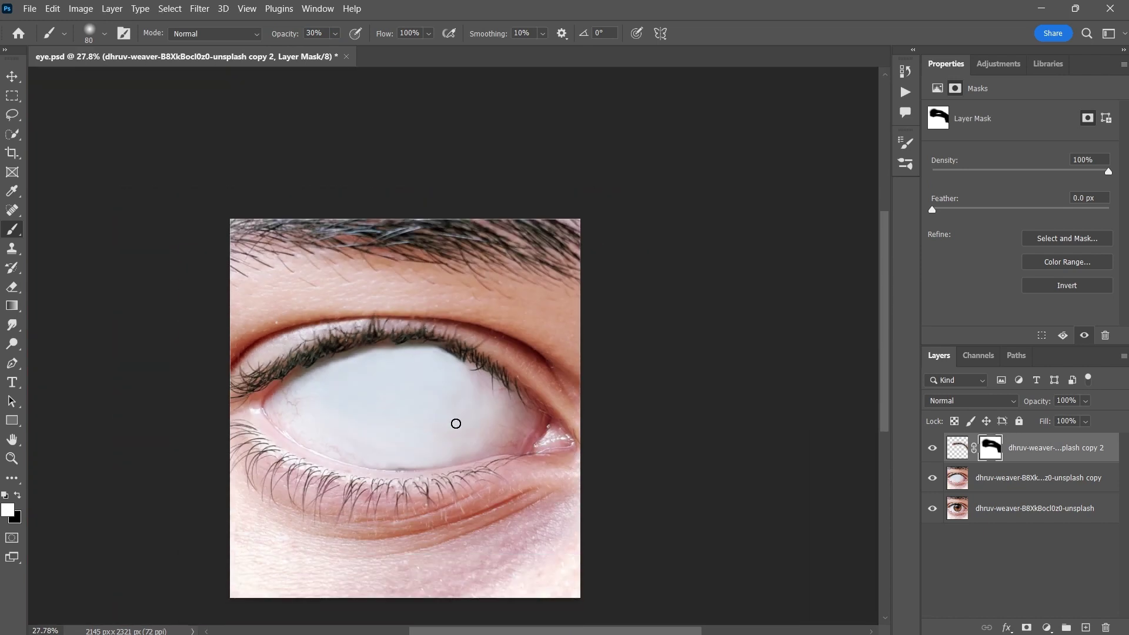
{"action": "scroll", "coordinate": [514, 405], "scroll_direction": "up", "scroll_amount": 6}
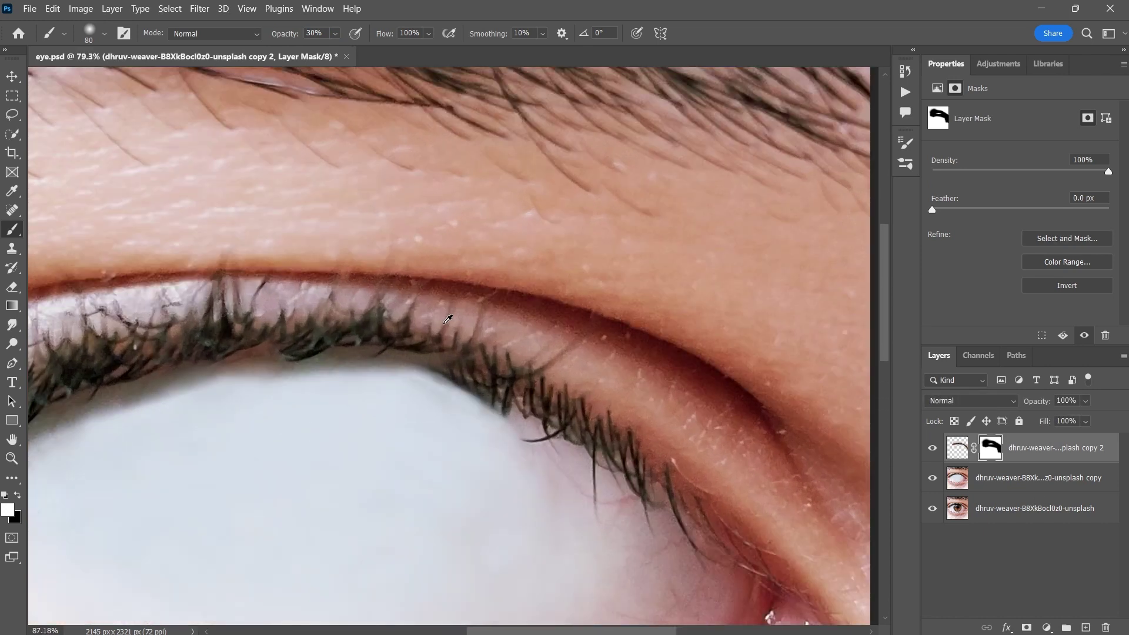
{"action": "key", "text": "x"}
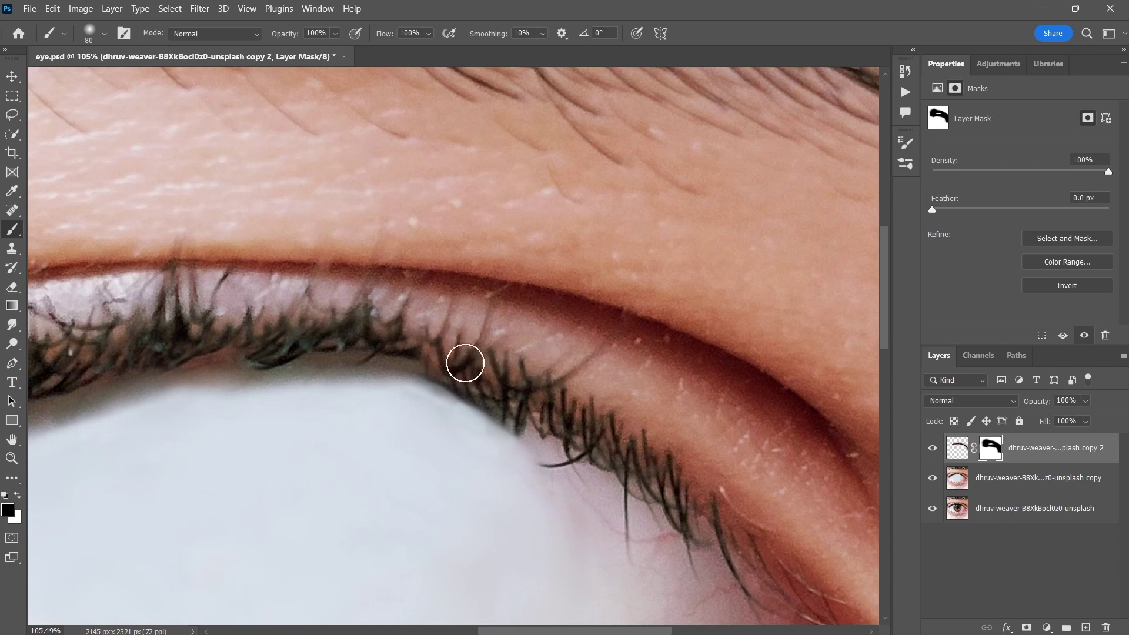
{"action": "scroll", "coordinate": [486, 450], "scroll_direction": "down", "scroll_amount": 5}
{"action": "scroll", "coordinate": [419, 433], "scroll_direction": "up", "scroll_amount": 1}
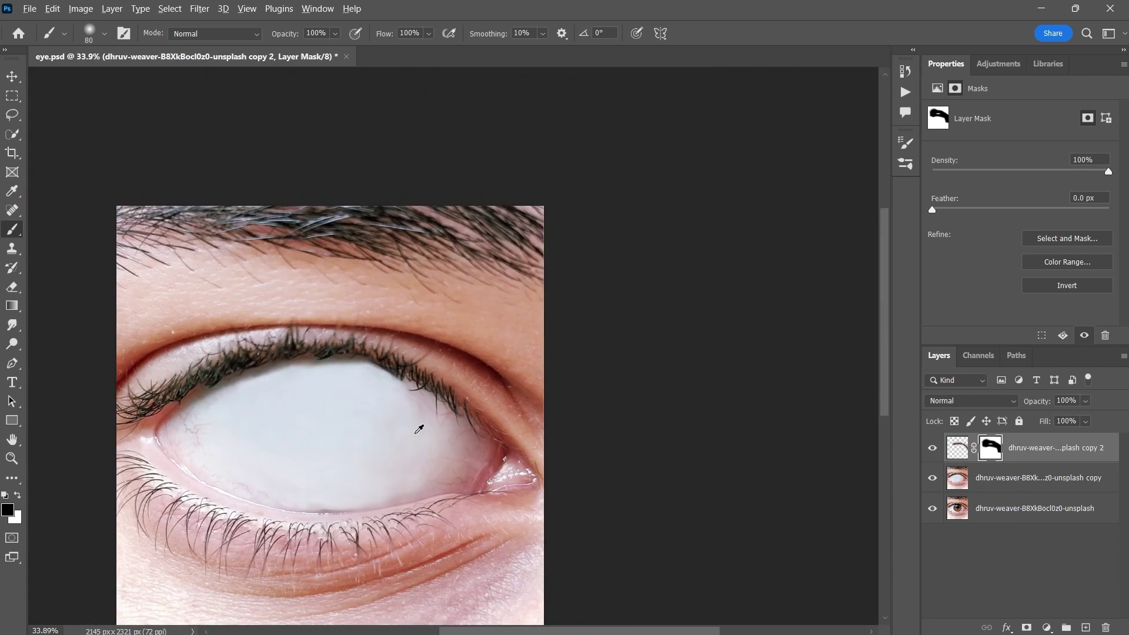
- Clone over the dark smudge above the lower lid rim on the retouched eye copy with a 45 px Clone Stamp, undoing unsatisfactory strokes
{"action": "scroll", "coordinate": [396, 503], "scroll_direction": "up", "scroll_amount": 4}
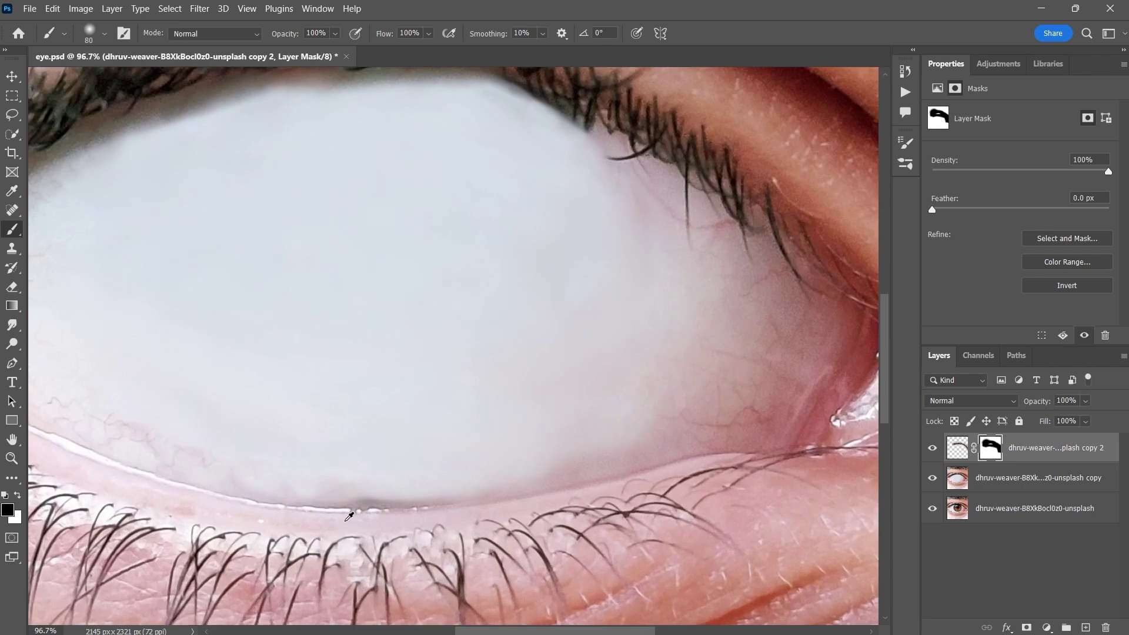
{"action": "key", "text": "s"}
{"action": "left_click", "coordinate": [1023, 481]}
{"action": "scroll", "coordinate": [638, 496], "scroll_direction": "left", "scroll_amount": 1}
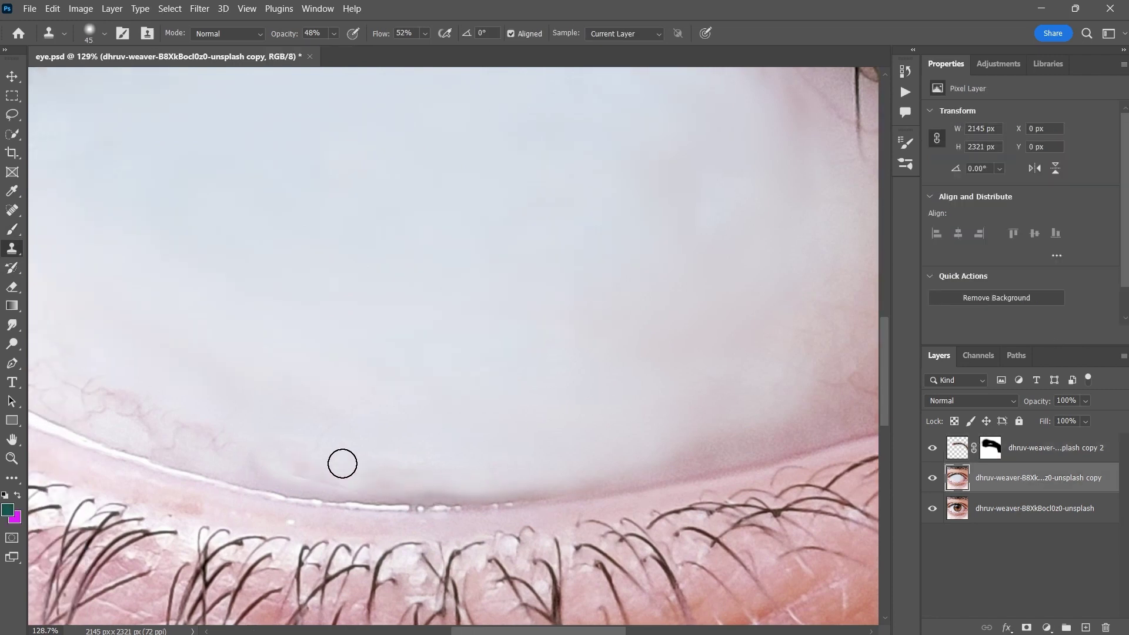
{"action": "scroll", "coordinate": [510, 469], "scroll_direction": "up", "scroll_amount": 1}
{"action": "key", "text": "ctrl+z"}
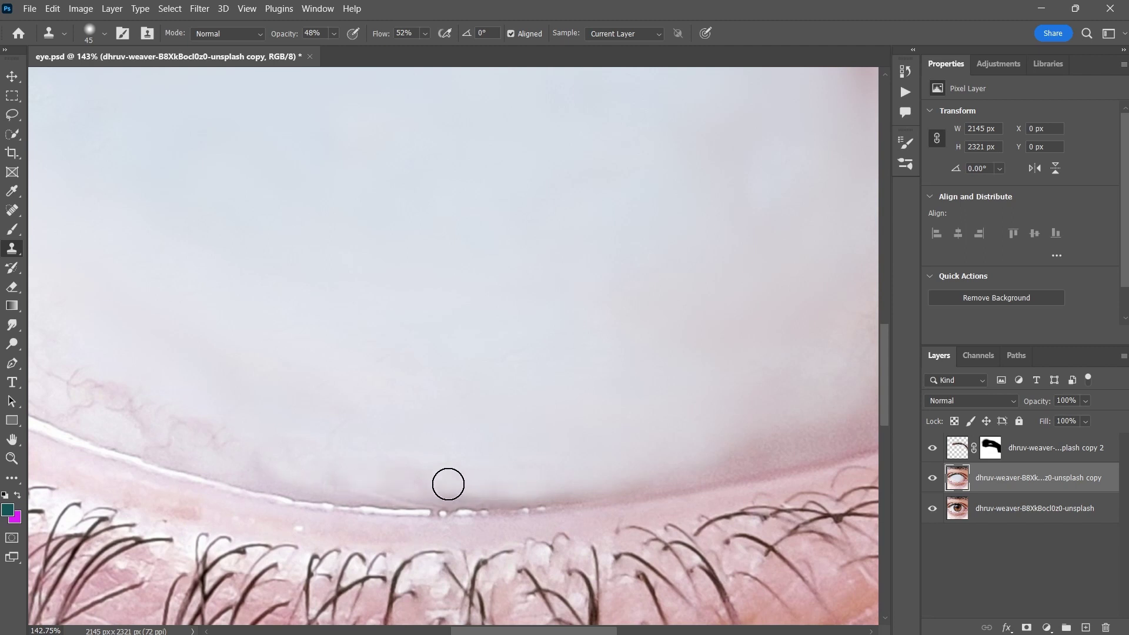
{"action": "key", "text": "ctrl+z"}
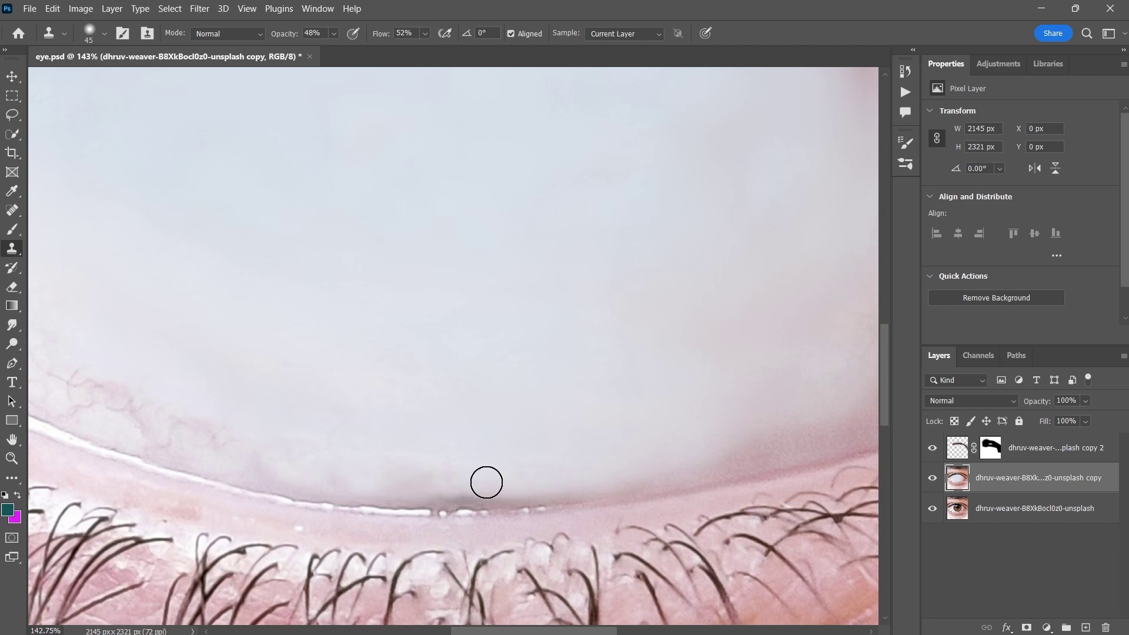
{"action": "scroll", "coordinate": [413, 479], "scroll_direction": "down", "scroll_amount": 10}
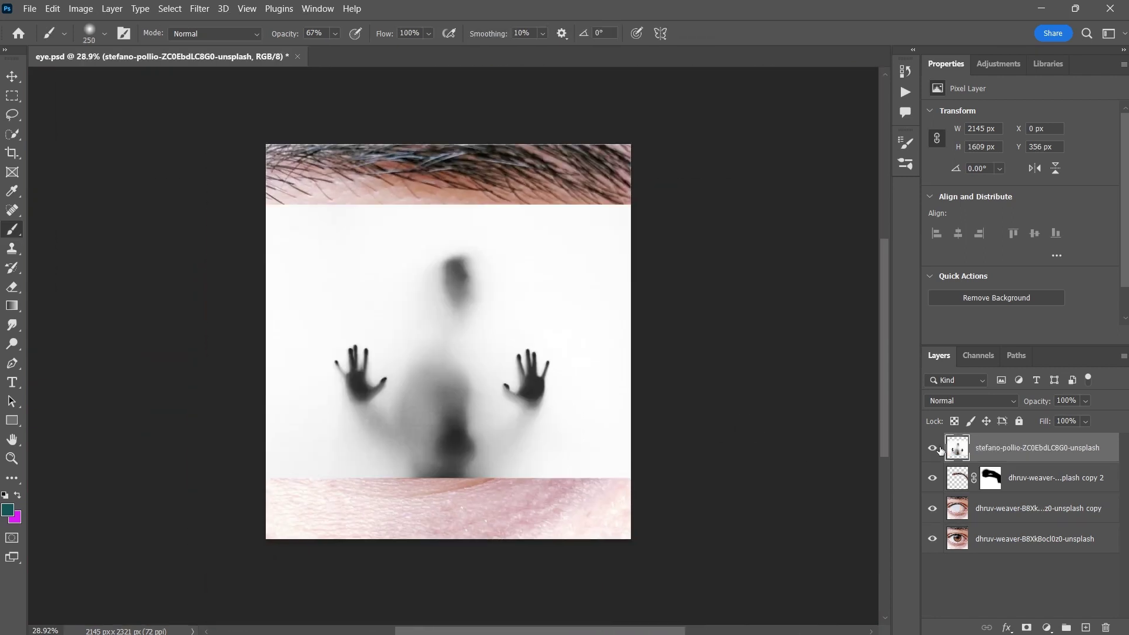
- Hide the silhouette photo layer to check the eye beneath it, and show and select it again
{"action": "left_click", "coordinate": [933, 448]}
{"action": "left_click", "coordinate": [1023, 502]}
{"action": "left_click", "coordinate": [1018, 483]}
{"action": "left_click", "coordinate": [933, 449]}
{"action": "left_click", "coordinate": [1020, 452]}
- Scale the silhouette photo to 44.80% with Free Transform so it fits over the middle of the blank eyeball
{"action": "scroll", "coordinate": [493, 386], "scroll_direction": "up", "scroll_amount": 1}
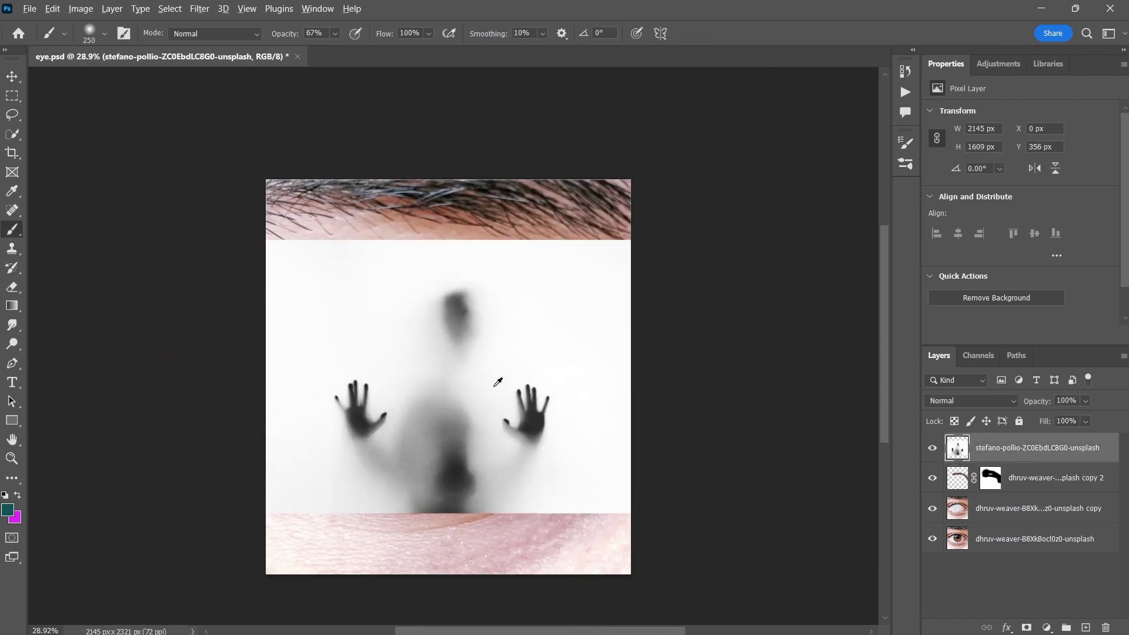
{"action": "scroll", "coordinate": [497, 382], "scroll_direction": "up", "scroll_amount": 2}
{"action": "key", "text": "ctrl+t"}
{"action": "left_click_drag", "start_coordinate": [676, 373], "coordinate": [406, 373]}
{"action": "left_click_drag", "start_coordinate": [327, 403], "coordinate": [462, 403]}
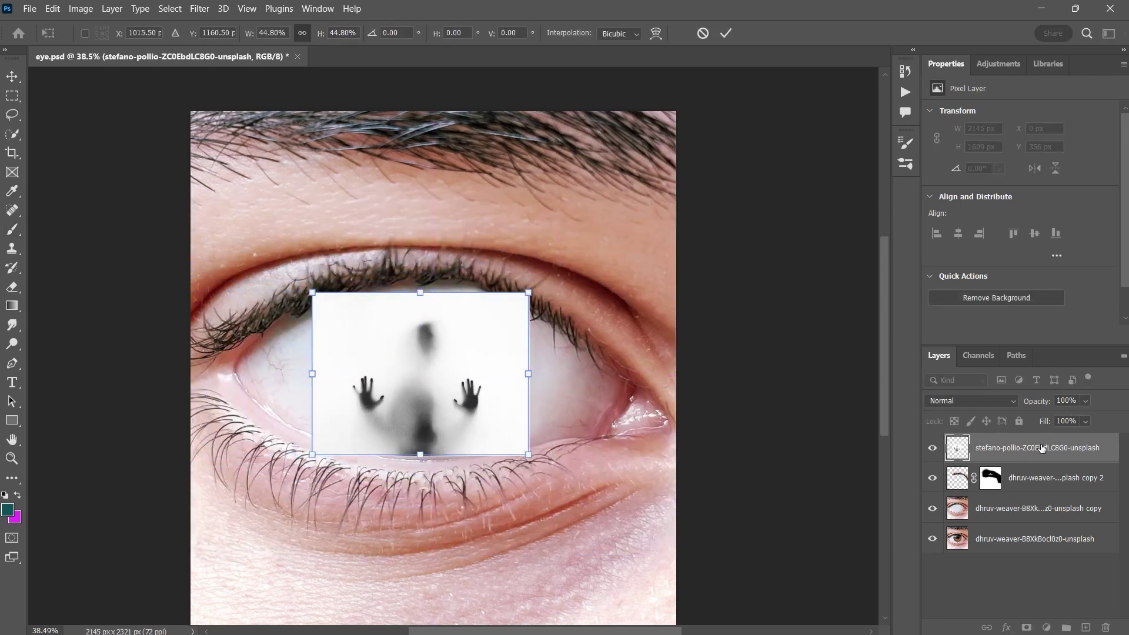
{"action": "key", "text": "Return"}
- Blend out the silhouette photo's white background by splitting its Blend If current-layer highlights to 166 / 255
{"action": "key", "text": "b"}
{"action": "scroll", "coordinate": [539, 405], "scroll_direction": "up", "scroll_amount": 2}
{"action": "double_click", "coordinate": [1114, 450]}
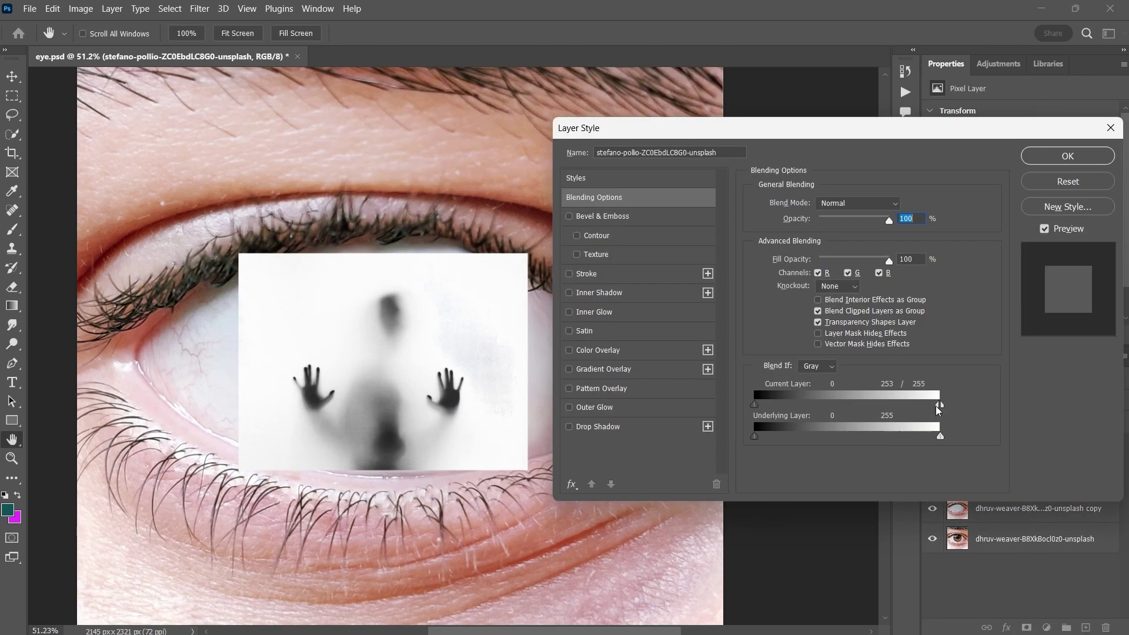
{"action": "left_click_drag", "start_coordinate": [942, 404], "coordinate": [877, 412]}
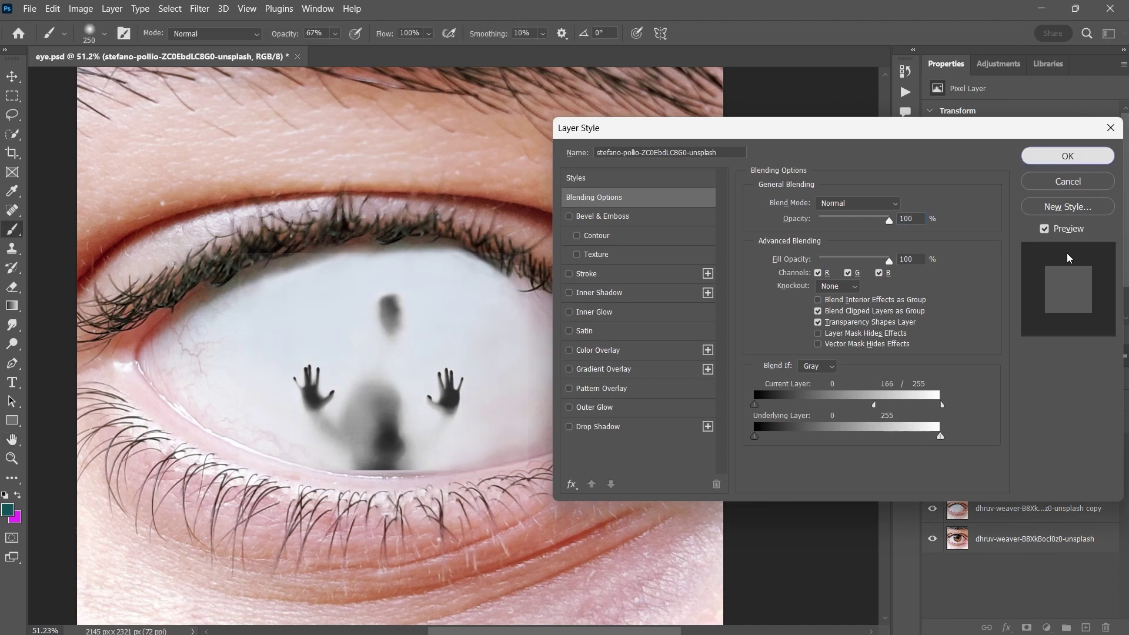
{"action": "left_click", "coordinate": [1066, 156]}
- Add a layer mask to the silhouette layer and paint out the leftover background around the figure with a black brush
{"action": "left_click", "coordinate": [1027, 627]}
{"action": "scroll", "coordinate": [339, 225], "scroll_direction": "up", "scroll_amount": 1}
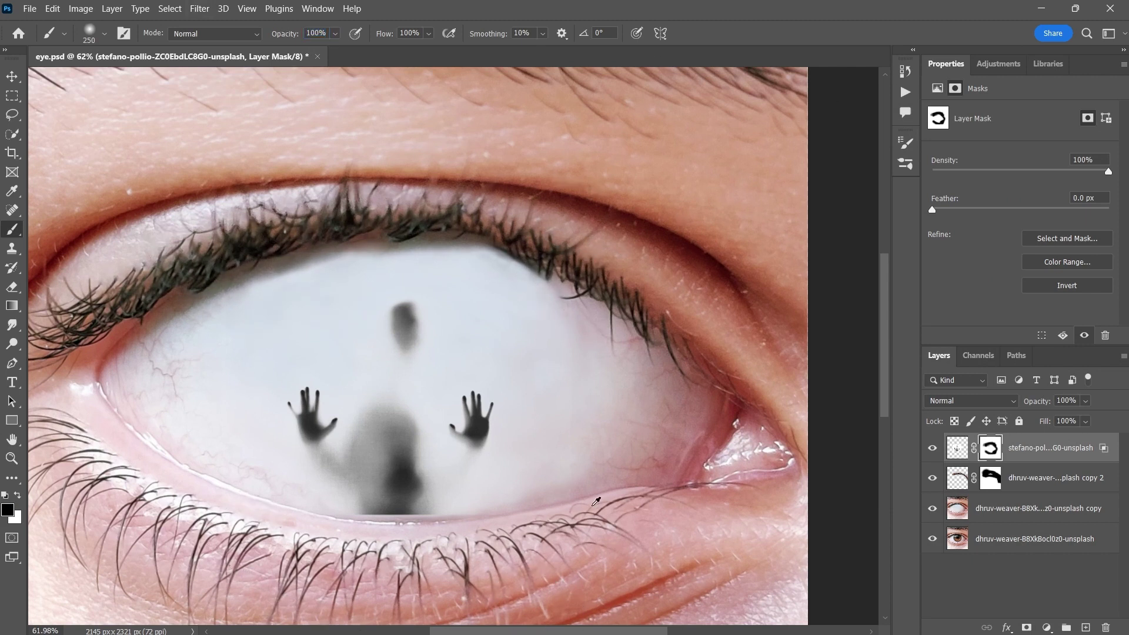
{"action": "scroll", "coordinate": [595, 501], "scroll_direction": "down", "scroll_amount": 2}
- Add a Levels adjustment layer above the lash layer and lower its output white level to 188
{"action": "left_click", "coordinate": [1053, 479]}
{"action": "left_click", "coordinate": [1047, 627]}
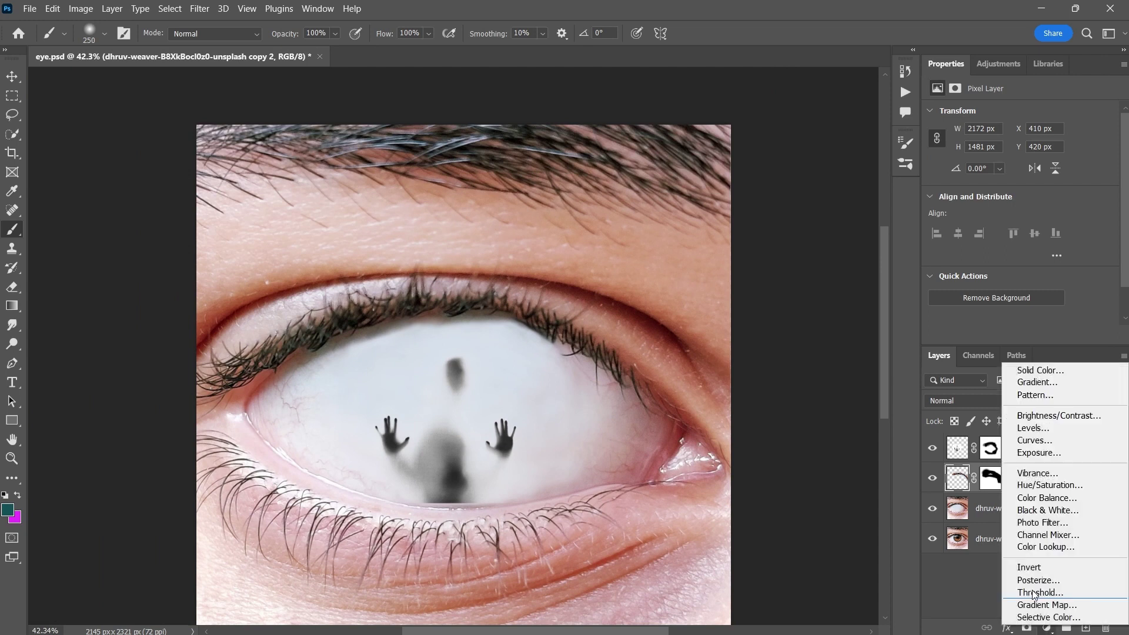
{"action": "left_click", "coordinate": [1032, 428]}
{"action": "left_click_drag", "start_coordinate": [1113, 266], "coordinate": [1035, 272]}
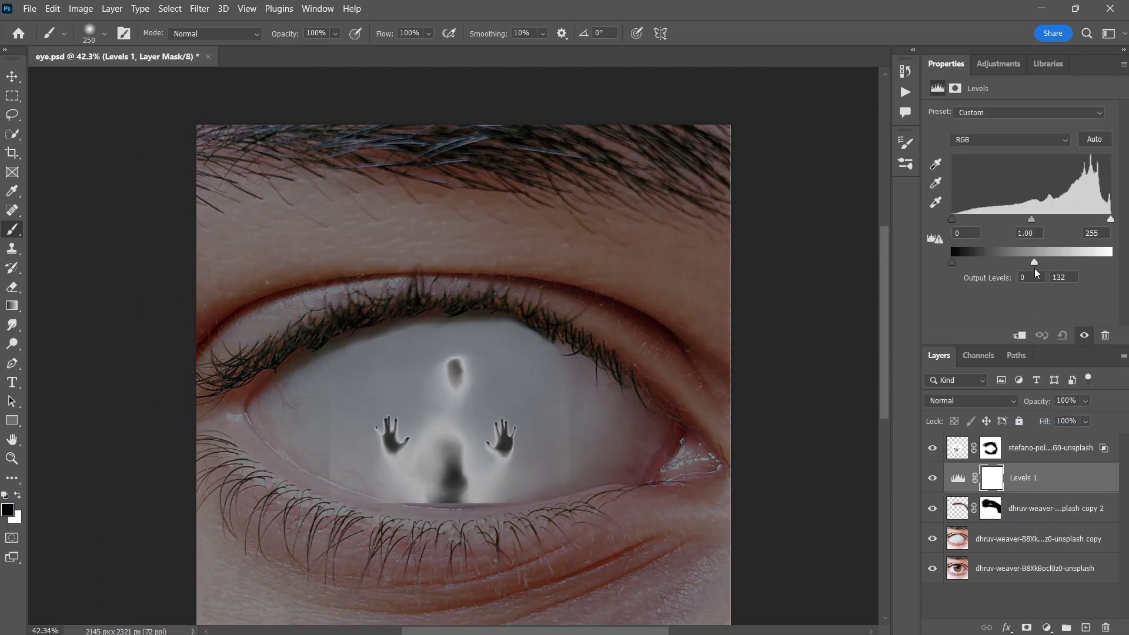
{"action": "left_click_drag", "start_coordinate": [1046, 278], "coordinate": [1069, 275]}
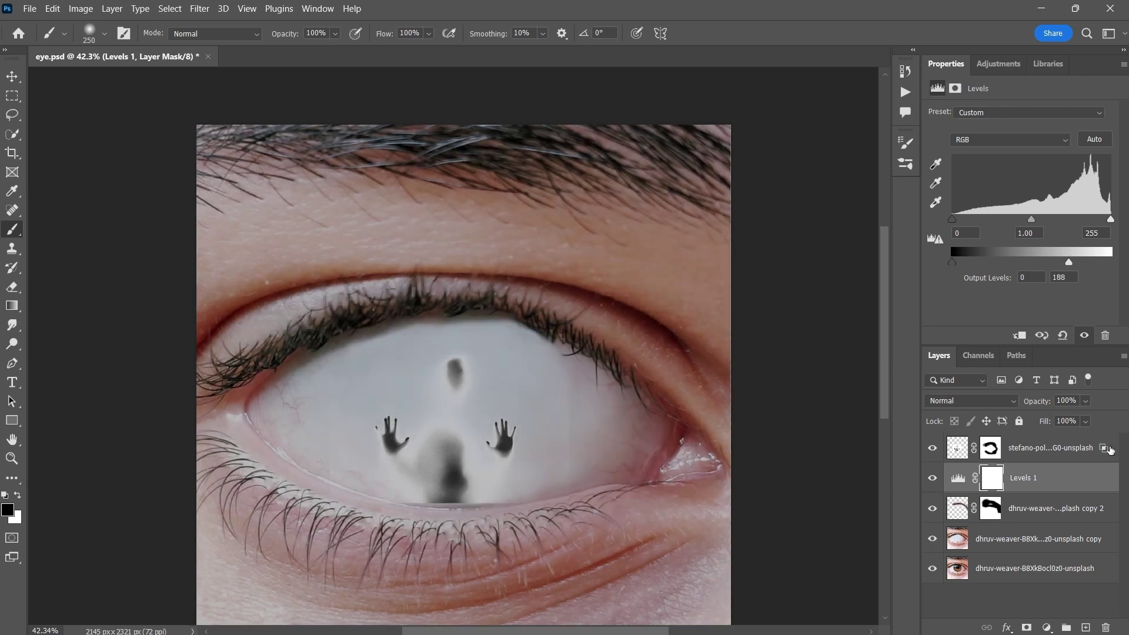
- Merge the masked lash layer with the retouched eye copy into one layer
{"action": "left_click", "coordinate": [1048, 512]}
{"action": "left_click", "coordinate": [1038, 545], "text": "ctrl"}
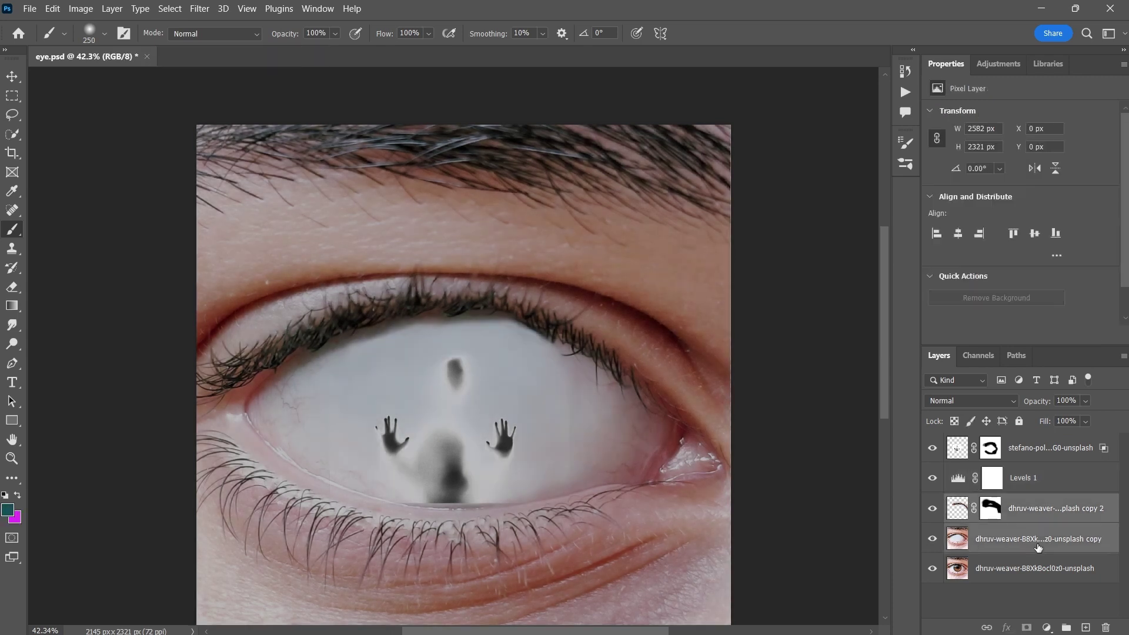
{"action": "right_click", "coordinate": [1042, 544]}
{"action": "left_click", "coordinate": [911, 451]}
- Grade the merged eye layer in Camera Raw with Contrast +23, Texture +27, Clarity +7, Dehaze +2 and Temperature -15
{"action": "left_click", "coordinate": [199, 9]}
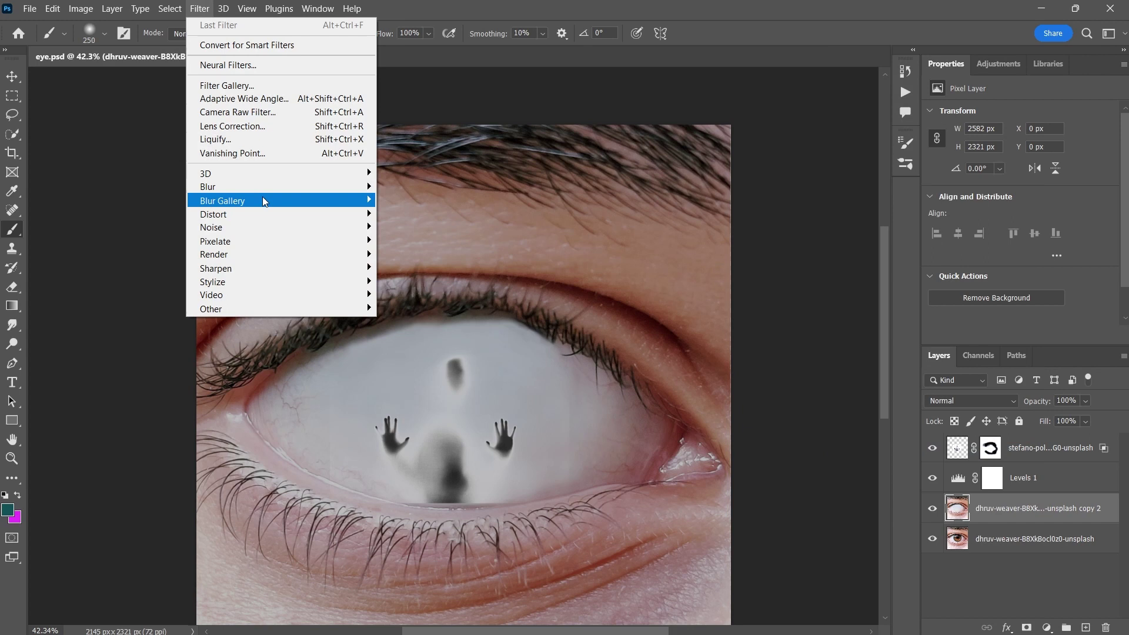
{"action": "left_click", "coordinate": [250, 113]}
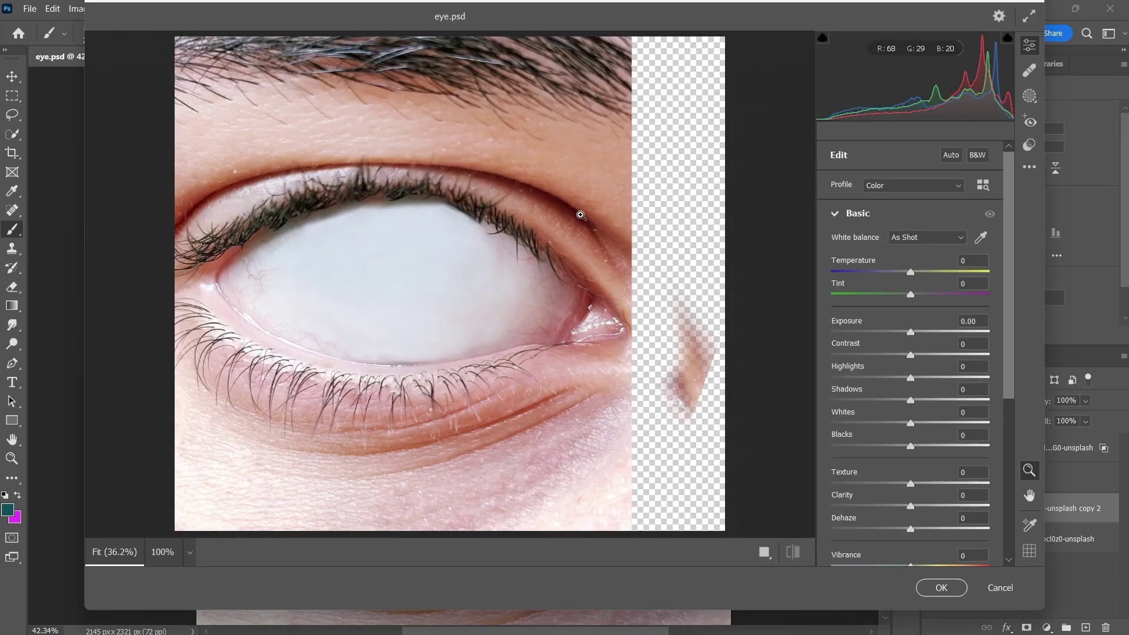
{"action": "mouse_move", "coordinate": [921, 348]}
{"action": "left_mouse_down"}
{"action": "mouse_move", "coordinate": [940, 351]}
{"action": "mouse_move", "coordinate": [930, 351]}
{"action": "left_mouse_up"}
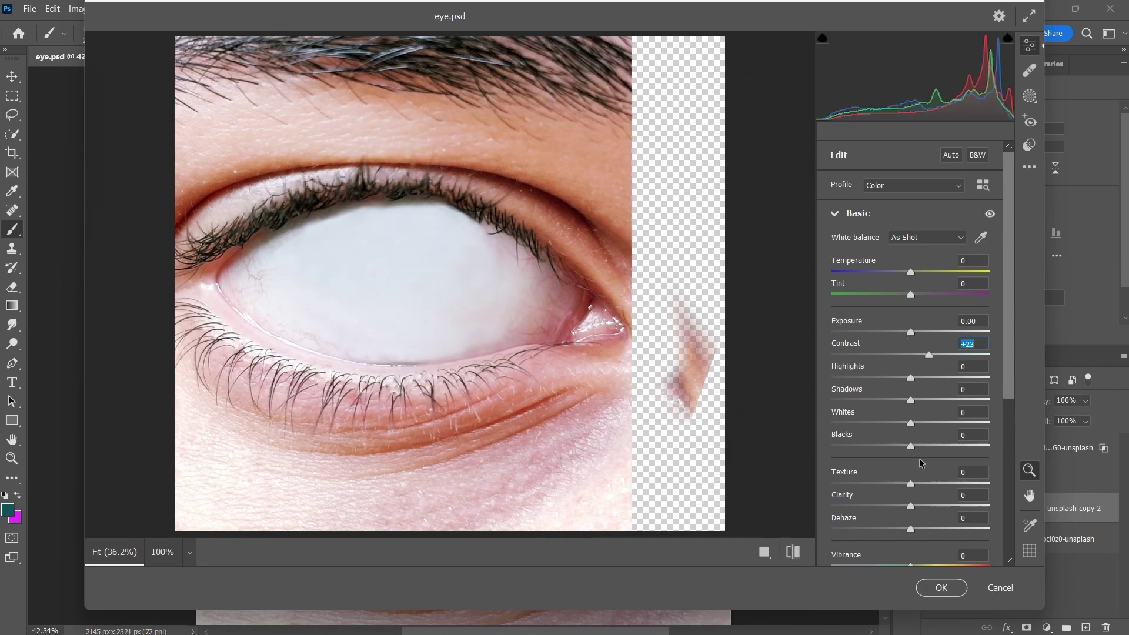
{"action": "left_click_drag", "start_coordinate": [919, 477], "coordinate": [997, 504]}
{"action": "mouse_move", "coordinate": [915, 522]}
{"action": "left_mouse_down"}
{"action": "mouse_move", "coordinate": [934, 517]}
{"action": "mouse_move", "coordinate": [915, 513]}
{"action": "left_mouse_up"}
{"action": "left_click_drag", "start_coordinate": [917, 269], "coordinate": [903, 264]}
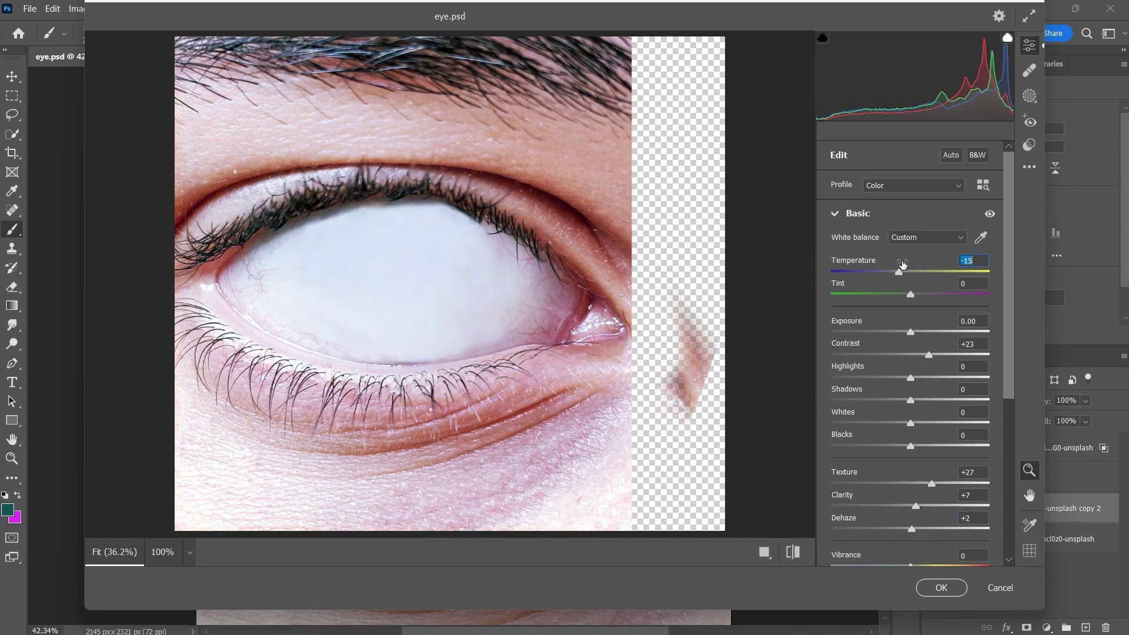
{"action": "left_click", "coordinate": [939, 587]}
- Mask the Levels darkening off the whole eyeball and inner corner with a 250 px black brush
{"action": "scroll", "coordinate": [509, 423], "scroll_direction": "down", "scroll_amount": 6}
{"action": "scroll", "coordinate": [509, 423], "scroll_direction": "right", "scroll_amount": 1}
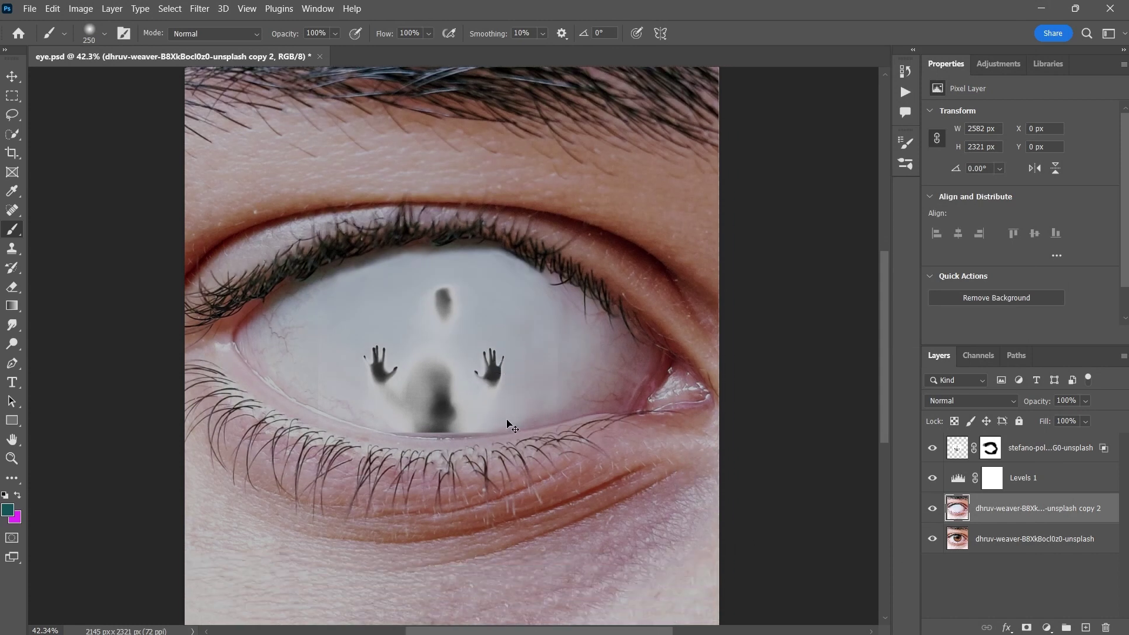
{"action": "left_click", "coordinate": [992, 478]}
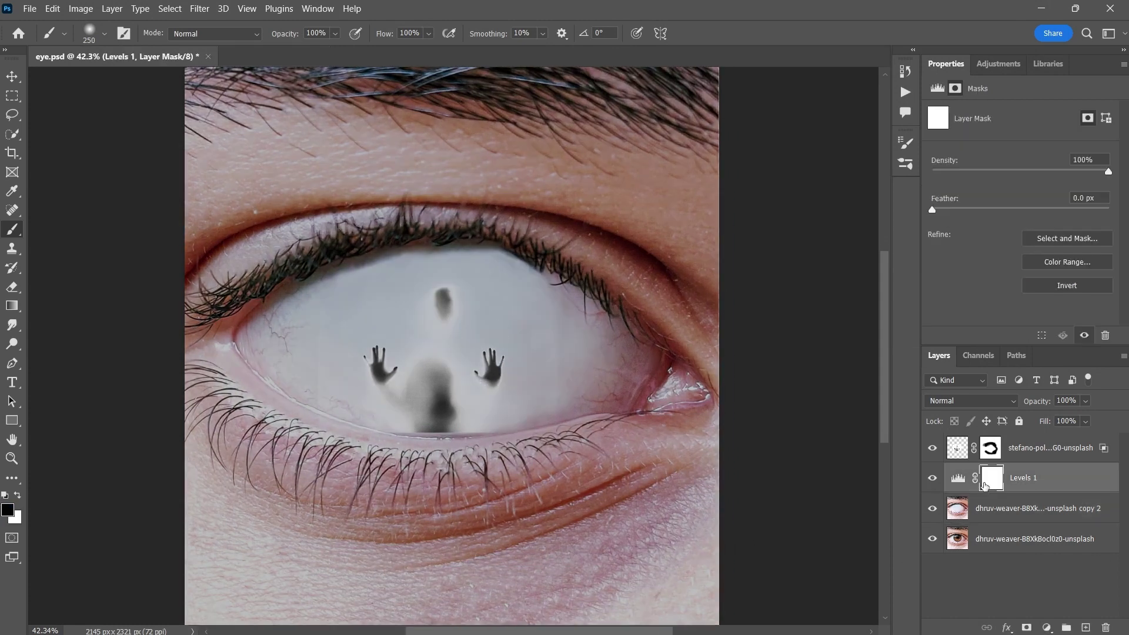
{"action": "key", "text": "d"}
{"action": "scroll", "coordinate": [441, 304], "scroll_direction": "up", "scroll_amount": 3}
{"action": "mouse_move", "coordinate": [516, 378]}
{"action": "left_mouse_down"}
{"action": "mouse_move", "coordinate": [430, 405]}
{"action": "mouse_move", "coordinate": [619, 432]}
{"action": "mouse_move", "coordinate": [565, 440]}
{"action": "mouse_move", "coordinate": [831, 430]}
{"action": "mouse_move", "coordinate": [635, 450]}
{"action": "mouse_move", "coordinate": [735, 456]}
{"action": "mouse_move", "coordinate": [581, 488]}
{"action": "mouse_move", "coordinate": [334, 507]}
{"action": "mouse_move", "coordinate": [222, 472]}
{"action": "mouse_move", "coordinate": [77, 380]}
{"action": "mouse_move", "coordinate": [312, 271]}
{"action": "mouse_move", "coordinate": [327, 249]}
{"action": "mouse_move", "coordinate": [571, 263]}
{"action": "mouse_move", "coordinate": [601, 315]}
{"action": "mouse_move", "coordinate": [793, 383]}
{"action": "mouse_move", "coordinate": [408, 213]}
{"action": "mouse_move", "coordinate": [210, 252]}
{"action": "mouse_move", "coordinate": [113, 342]}
{"action": "mouse_move", "coordinate": [554, 337]}
{"action": "mouse_move", "coordinate": [499, 297]}
{"action": "mouse_move", "coordinate": [401, 395]}
{"action": "mouse_move", "coordinate": [330, 442]}
{"action": "mouse_move", "coordinate": [249, 392]}
{"action": "mouse_move", "coordinate": [79, 357]}
{"action": "mouse_move", "coordinate": [371, 245]}
{"action": "left_mouse_up"}
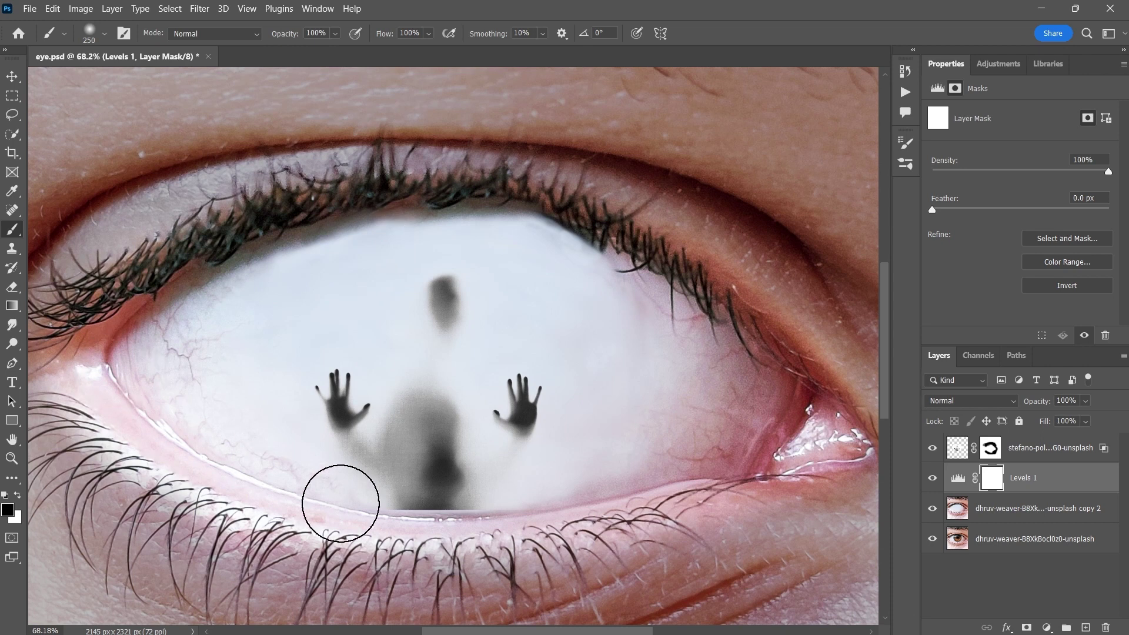
{"action": "mouse_move", "coordinate": [814, 440]}
{"action": "left_mouse_down"}
{"action": "mouse_move", "coordinate": [887, 460]}
{"action": "mouse_move", "coordinate": [892, 487]}
{"action": "mouse_move", "coordinate": [797, 483]}
{"action": "mouse_move", "coordinate": [857, 474]}
{"action": "left_mouse_up"}
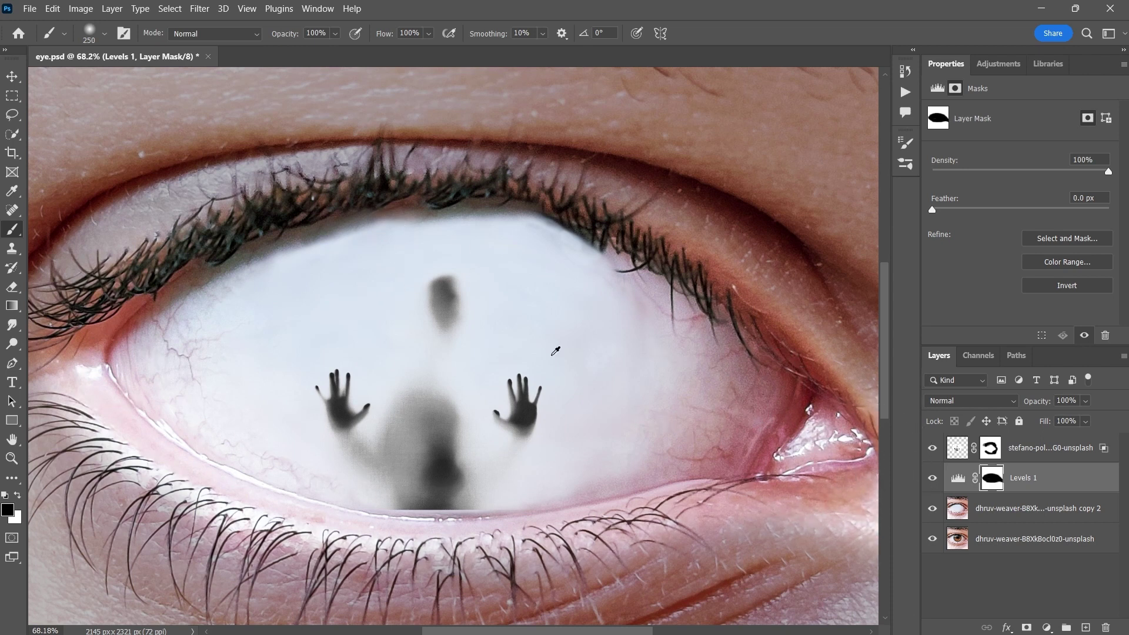
{"action": "scroll", "coordinate": [555, 351], "scroll_direction": "down", "scroll_amount": 5}
- Add a Brightness/Contrast adjustment layer above Levels with brightness -114 and contrast 44
{"action": "left_click", "coordinate": [1046, 627]}
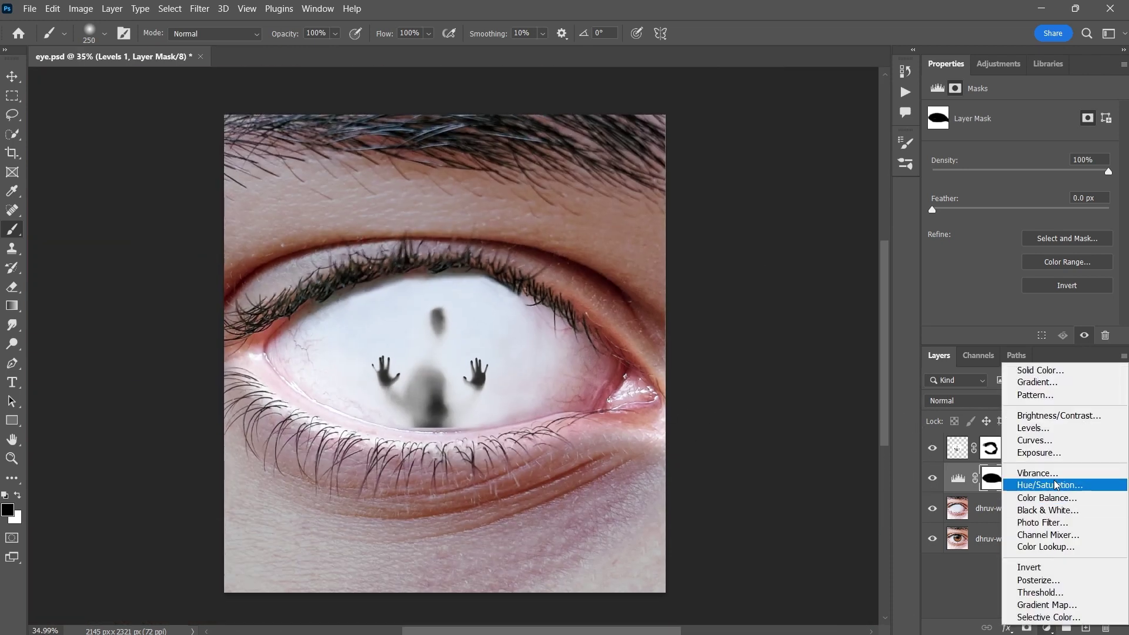
{"action": "left_click", "coordinate": [1052, 415]}
{"action": "mouse_move", "coordinate": [1021, 181]}
{"action": "left_mouse_down"}
{"action": "mouse_move", "coordinate": [1058, 182]}
{"action": "mouse_move", "coordinate": [939, 154]}
{"action": "mouse_move", "coordinate": [953, 162]}
{"action": "left_mouse_up"}
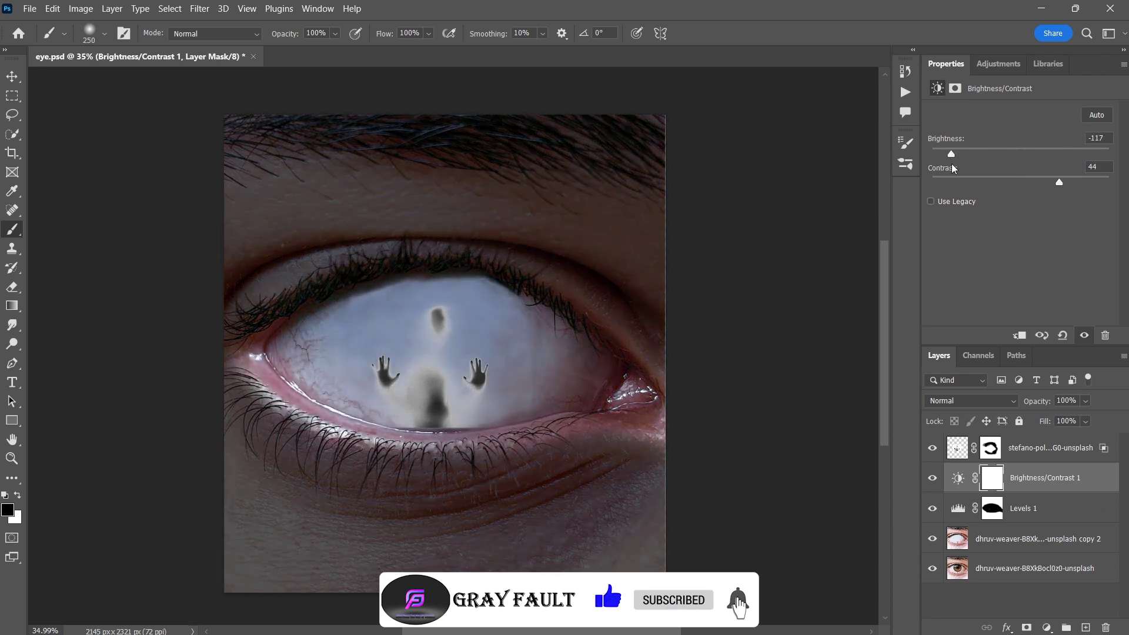
- Paint the eyeball out of the Brightness/Contrast mask with a 250 px black brush
{"action": "scroll", "coordinate": [409, 325], "scroll_direction": "up", "scroll_amount": 4}
{"action": "mouse_move", "coordinate": [468, 369]}
{"action": "left_mouse_down"}
{"action": "mouse_move", "coordinate": [482, 368]}
{"action": "mouse_move", "coordinate": [529, 429]}
{"action": "mouse_move", "coordinate": [428, 443]}
{"action": "mouse_move", "coordinate": [652, 432]}
{"action": "mouse_move", "coordinate": [612, 312]}
{"action": "mouse_move", "coordinate": [512, 275]}
{"action": "mouse_move", "coordinate": [247, 328]}
{"action": "mouse_move", "coordinate": [328, 312]}
{"action": "mouse_move", "coordinate": [521, 396]}
{"action": "mouse_move", "coordinate": [397, 448]}
{"action": "mouse_move", "coordinate": [186, 362]}
{"action": "mouse_move", "coordinate": [598, 308]}
{"action": "mouse_move", "coordinate": [754, 442]}
{"action": "mouse_move", "coordinate": [721, 453]}
{"action": "mouse_move", "coordinate": [183, 374]}
{"action": "mouse_move", "coordinate": [284, 268]}
{"action": "left_mouse_up"}
{"action": "scroll", "coordinate": [462, 376], "scroll_direction": "down", "scroll_amount": 6}
{"action": "scroll", "coordinate": [473, 400], "scroll_direction": "up", "scroll_amount": 1}
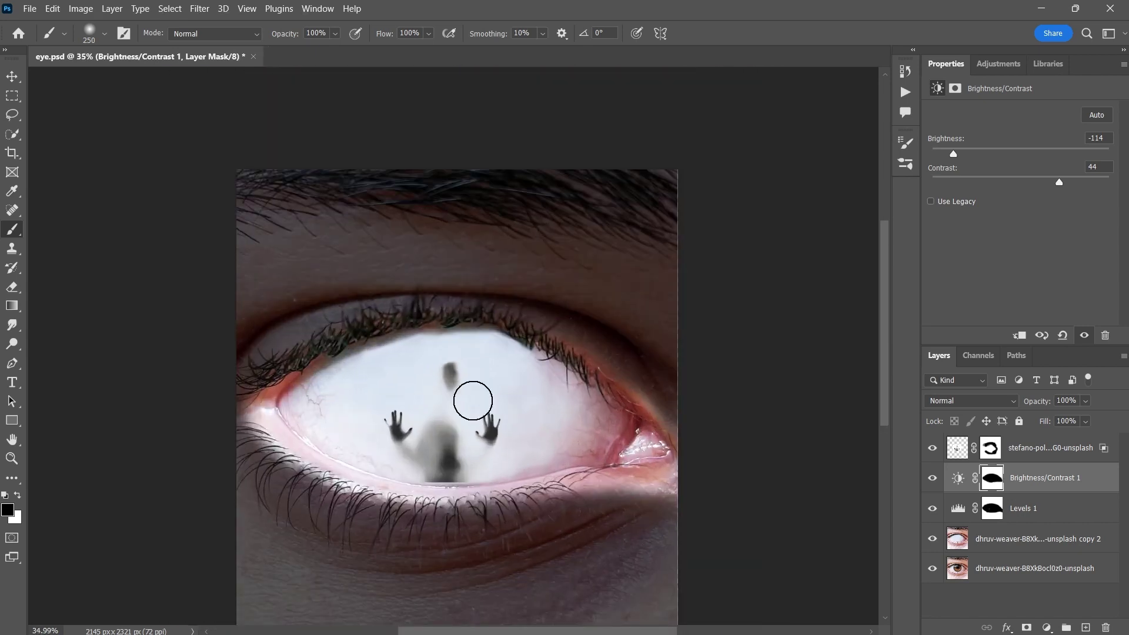
- Lighten the skin around the eye on the Brightness/Contrast mask with repeated black dabs of a 3100 px or larger brush at 23% opacity
{"action": "scroll", "coordinate": [441, 387], "scroll_direction": "down", "scroll_amount": 1}
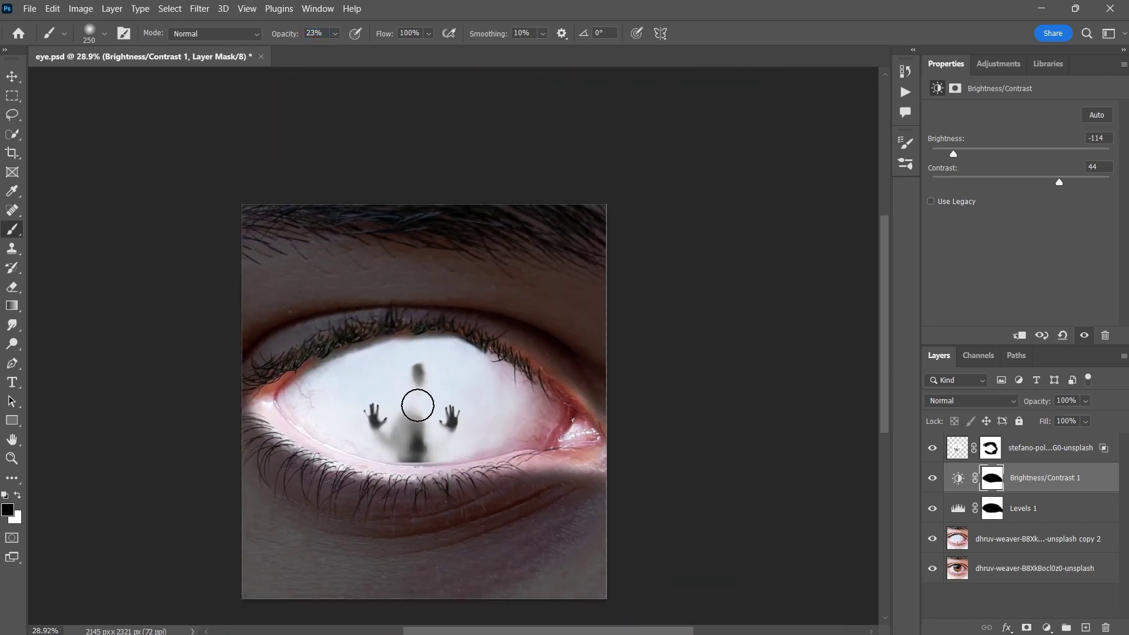
{"action": "key", "text": "bracketright"}
{"action": "key", "text": "bracketright"}
{"action": "key", "text": "bracketright"}
{"action": "key", "text": "bracketright"}
{"action": "key", "text": "bracketright"}
{"action": "key", "text": "bracketright"}
{"action": "key", "text": "bracketright"}
{"action": "key", "text": "bracketright"}
{"action": "key", "text": "bracketright"}
{"action": "key", "text": "bracketright"}
{"action": "key", "text": "bracketright"}
{"action": "key", "text": "bracketright"}
{"action": "key", "text": "bracketright"}
{"action": "key", "text": "bracketright"}
{"action": "key", "text": "bracketright"}
{"action": "key", "text": "bracketright"}
{"action": "key", "text": "bracketright"}
{"action": "key", "text": "bracketright"}
{"action": "key", "text": "bracketright"}
{"action": "key", "text": "bracketright"}
{"action": "key", "text": "bracketright"}
{"action": "key", "text": "bracketright"}
{"action": "left_click", "coordinate": [421, 405]}
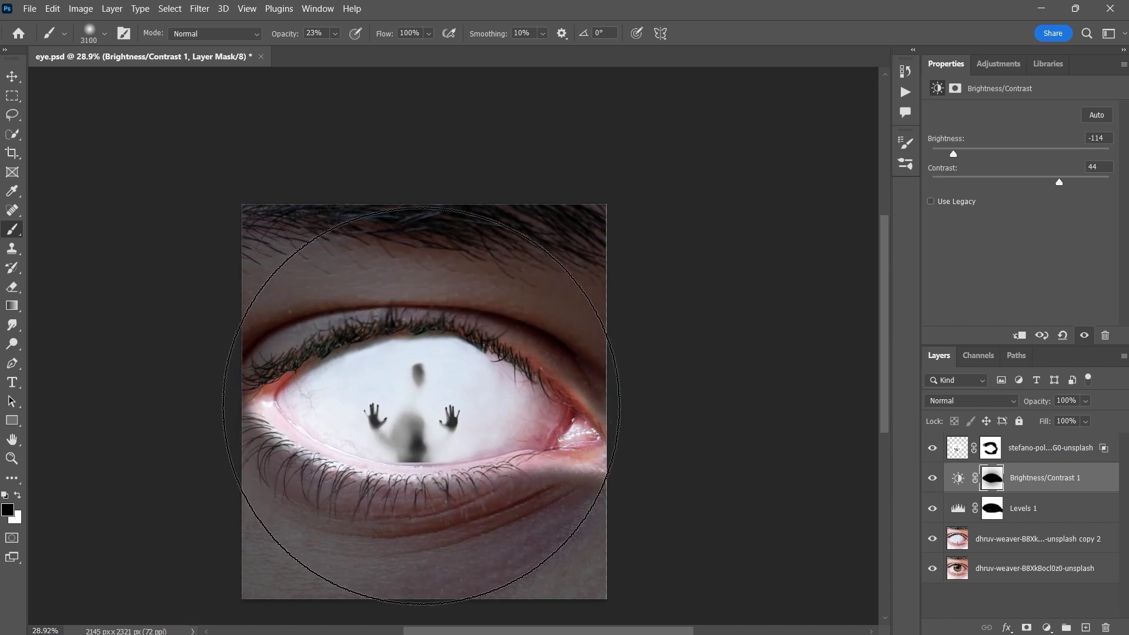
{"action": "key", "text": "bracketright"}
{"action": "key", "text": "bracketright"}
{"action": "left_click", "coordinate": [422, 406]}
{"action": "key", "text": "bracketright"}
{"action": "key", "text": "bracketright"}
{"action": "left_click", "coordinate": [422, 406]}
- Paint the darkening back onto the skin below the eye on the Brightness/Contrast mask with a 400 px white brush at 63% opacity
{"action": "key", "text": "bracketleft"}
{"action": "key", "text": "bracketleft"}
{"action": "key", "text": "bracketleft"}
{"action": "key", "text": "bracketleft"}
{"action": "key", "text": "bracketleft"}
{"action": "key", "text": "bracketleft"}
{"action": "key", "text": "bracketleft"}
{"action": "key", "text": "bracketleft"}
{"action": "key", "text": "bracketleft"}
{"action": "key", "text": "bracketleft"}
{"action": "key", "text": "bracketleft"}
{"action": "key", "text": "bracketleft"}
{"action": "key", "text": "bracketleft"}
{"action": "key", "text": "bracketleft"}
{"action": "key", "text": "bracketleft"}
{"action": "key", "text": "bracketleft"}
{"action": "key", "text": "bracketleft"}
{"action": "key", "text": "bracketleft"}
{"action": "key", "text": "bracketleft"}
{"action": "key", "text": "x"}
{"action": "scroll", "coordinate": [452, 420], "scroll_direction": "down", "scroll_amount": 5}
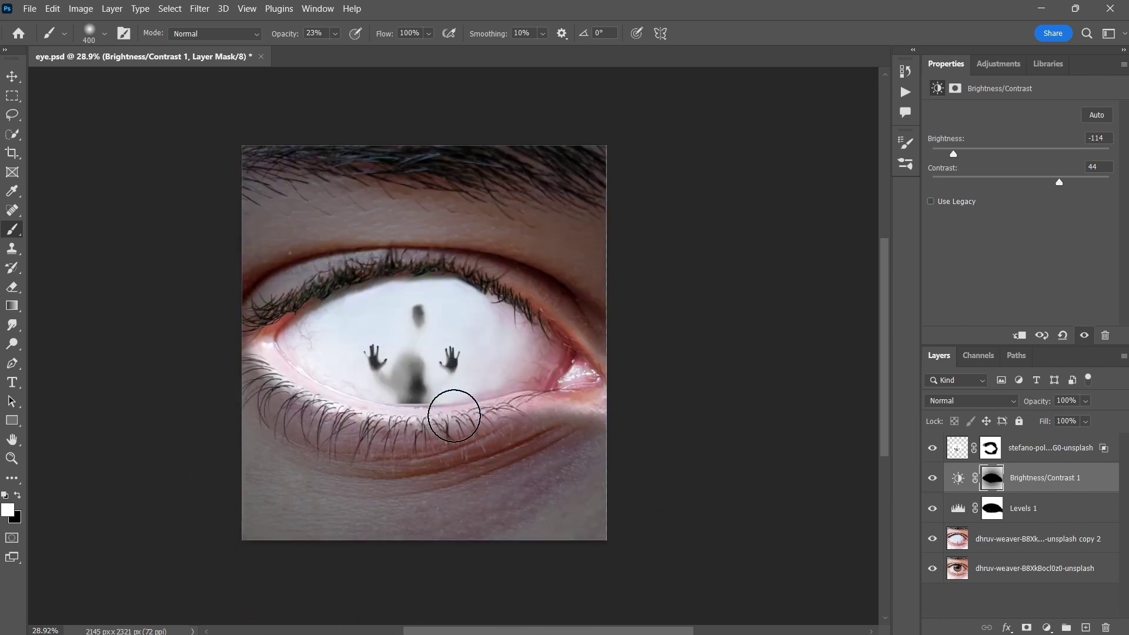
{"action": "scroll", "coordinate": [454, 415], "scroll_direction": "up", "scroll_amount": 3}
{"action": "left_click_drag", "start_coordinate": [292, 34], "coordinate": [320, 41]}
{"action": "scroll", "coordinate": [678, 564], "scroll_direction": "down", "scroll_amount": 3}
{"action": "mouse_move", "coordinate": [477, 477]}
{"action": "left_mouse_down"}
{"action": "mouse_move", "coordinate": [337, 478]}
{"action": "mouse_move", "coordinate": [343, 493]}
{"action": "mouse_move", "coordinate": [116, 405]}
{"action": "mouse_move", "coordinate": [107, 474]}
{"action": "mouse_move", "coordinate": [335, 491]}
{"action": "mouse_move", "coordinate": [448, 461]}
{"action": "mouse_move", "coordinate": [559, 469]}
{"action": "mouse_move", "coordinate": [412, 488]}
{"action": "left_mouse_up"}
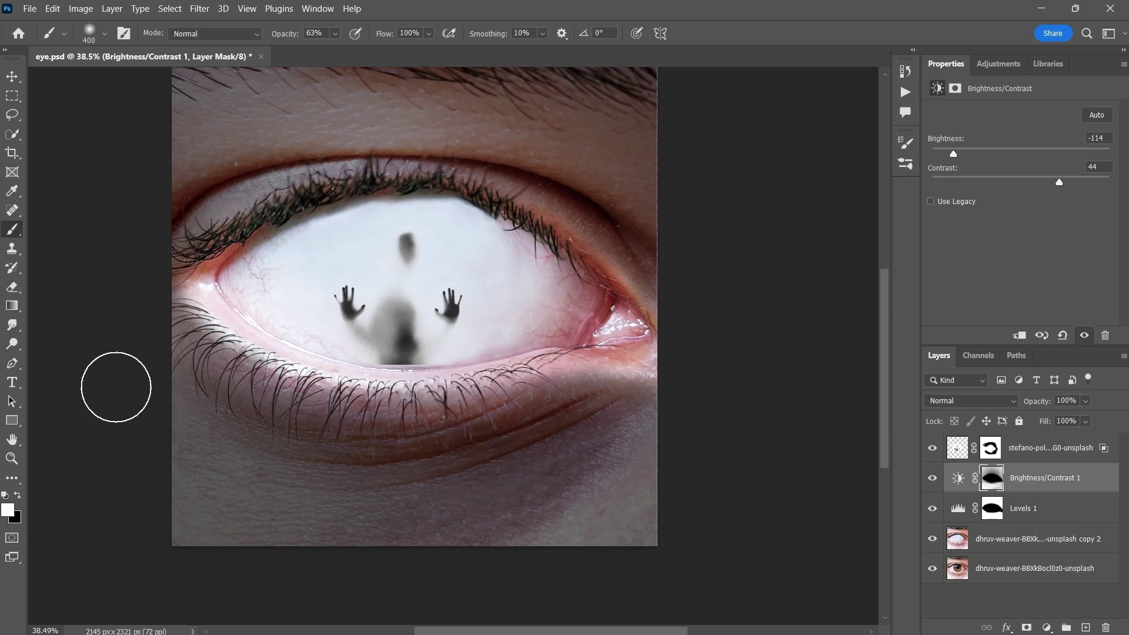
- Paint the darkening onto the skin and eyebrow above the eye on the Brightness/Contrast mask with the 400 px white brush at 63% opacity
{"action": "scroll", "coordinate": [585, 378], "scroll_direction": "up", "scroll_amount": 5}
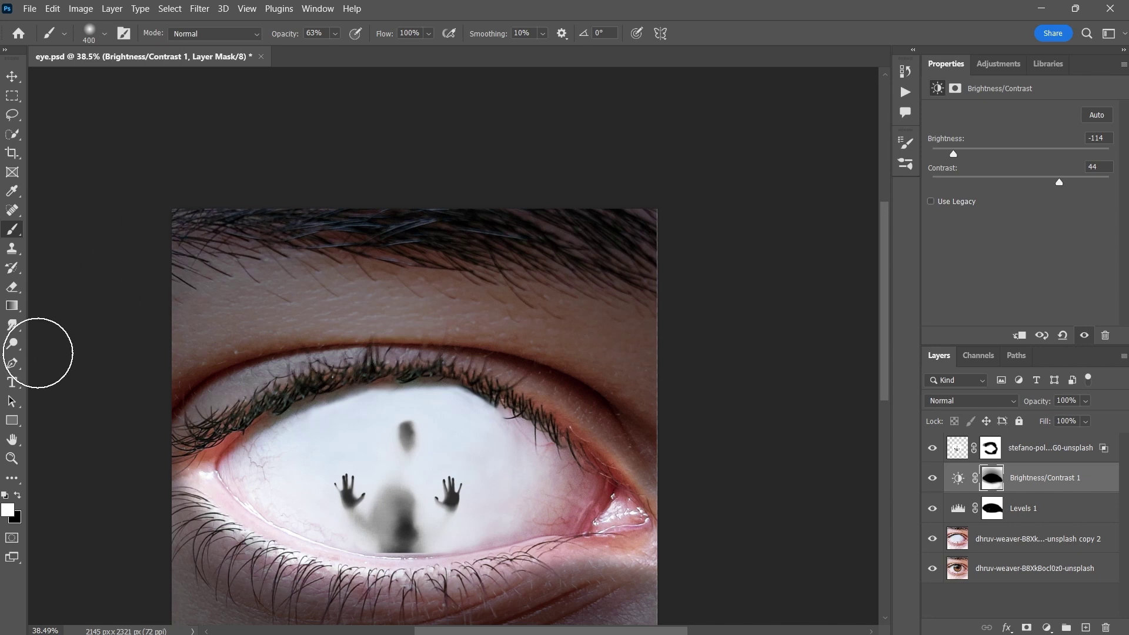
{"action": "mouse_move", "coordinate": [650, 356]}
{"action": "left_mouse_down"}
{"action": "mouse_move", "coordinate": [526, 323]}
{"action": "mouse_move", "coordinate": [367, 314]}
{"action": "mouse_move", "coordinate": [181, 353]}
{"action": "mouse_move", "coordinate": [228, 315]}
{"action": "mouse_move", "coordinate": [260, 263]}
{"action": "mouse_move", "coordinate": [212, 272]}
{"action": "mouse_move", "coordinate": [347, 273]}
{"action": "mouse_move", "coordinate": [667, 358]}
{"action": "mouse_move", "coordinate": [663, 404]}
{"action": "mouse_move", "coordinate": [525, 322]}
{"action": "mouse_move", "coordinate": [597, 280]}
{"action": "left_mouse_up"}
{"action": "key", "text": "bracketright"}
{"action": "key", "text": "bracketright"}
{"action": "left_click_drag", "start_coordinate": [300, 250], "coordinate": [202, 304]}
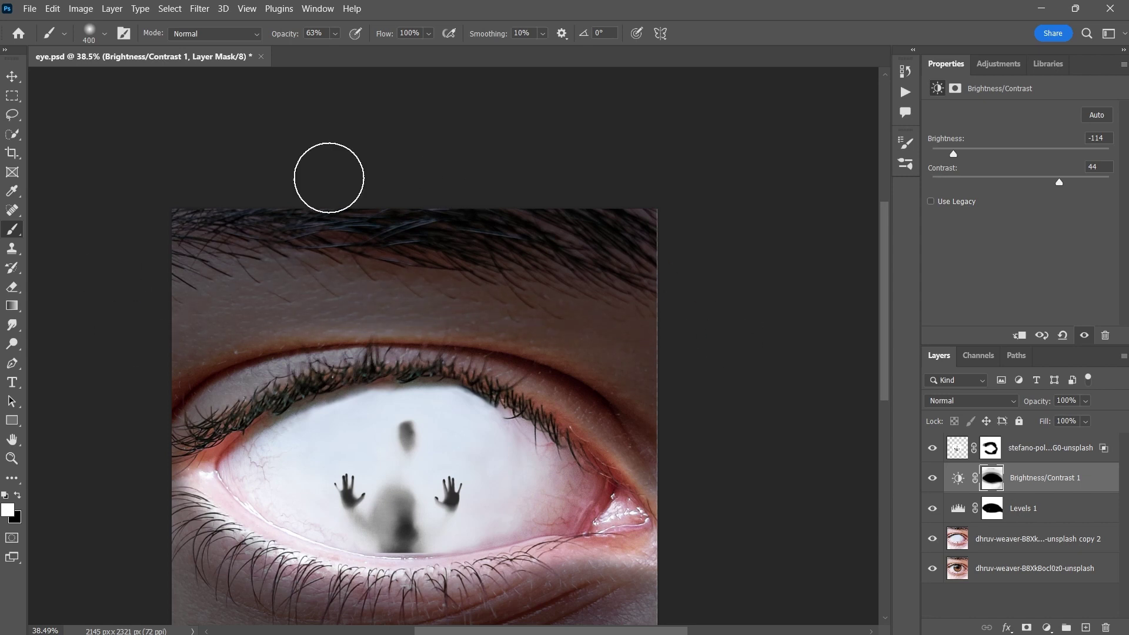
{"action": "scroll", "coordinate": [479, 245], "scroll_direction": "down", "scroll_amount": 2}
{"action": "scroll", "coordinate": [456, 243], "scroll_direction": "down", "scroll_amount": 6}
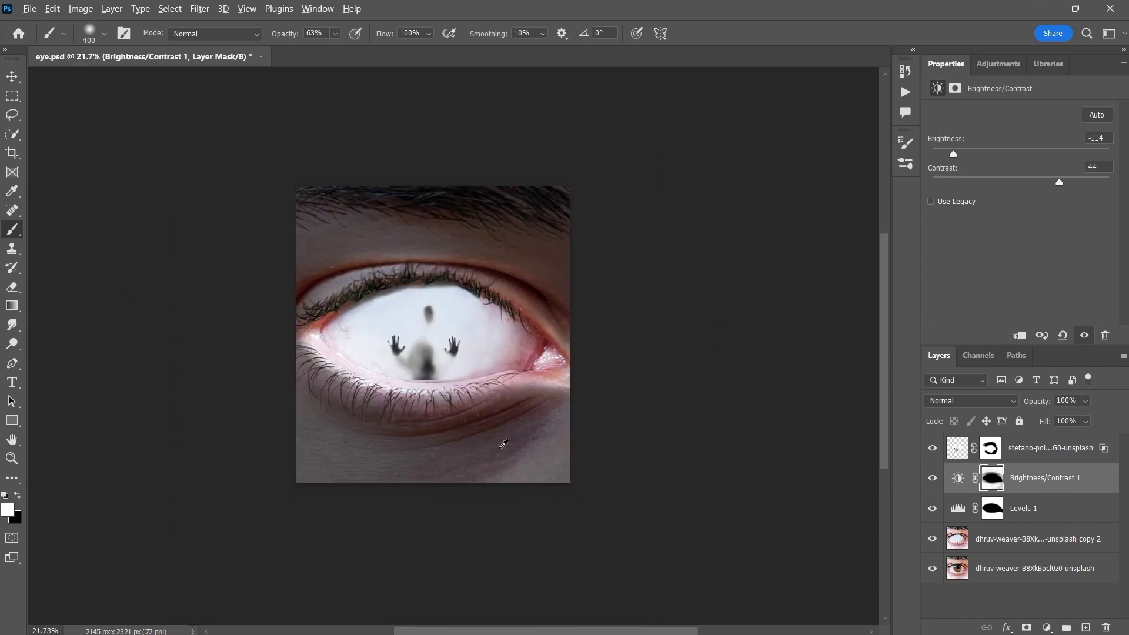
- Lower the brightness of the Brightness/Contrast adjustment further to darken the surrounding skin
{"action": "scroll", "coordinate": [498, 445], "scroll_direction": "up", "scroll_amount": 5}
{"action": "scroll", "coordinate": [557, 429], "scroll_direction": "up", "scroll_amount": 3}
{"action": "scroll", "coordinate": [557, 430], "scroll_direction": "down", "scroll_amount": 1}
{"action": "scroll", "coordinate": [558, 429], "scroll_direction": "left", "scroll_amount": 1}
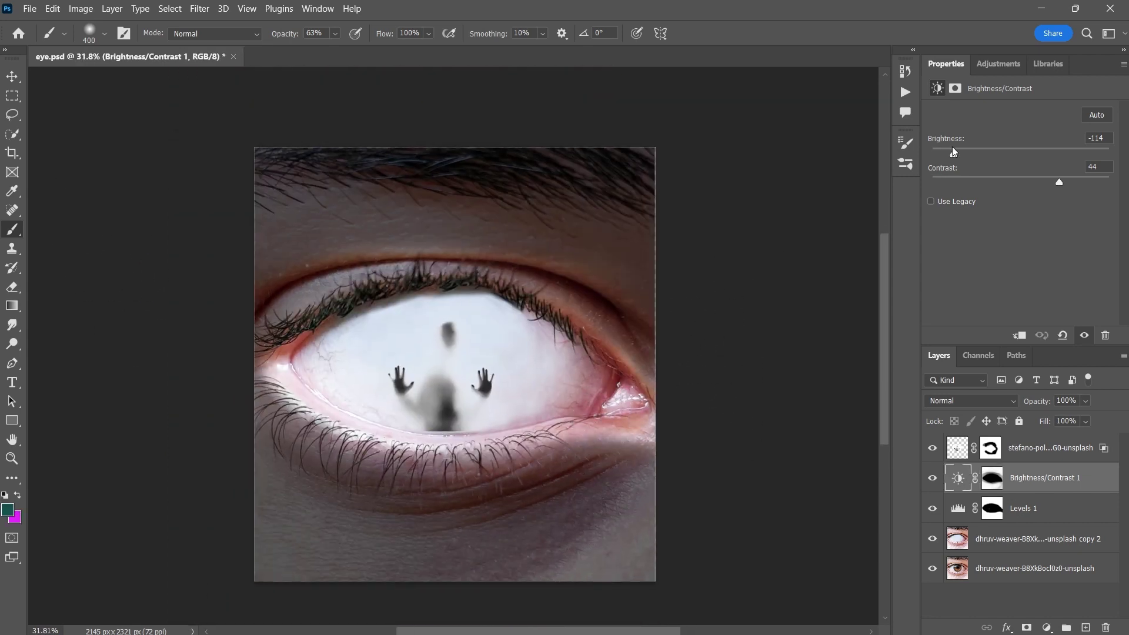
{"action": "left_click_drag", "start_coordinate": [945, 158], "coordinate": [910, 161]}
- Set the Levels adjustment's output white level to 148 and its midtone value to 0.72
{"action": "left_click", "coordinate": [970, 516]}
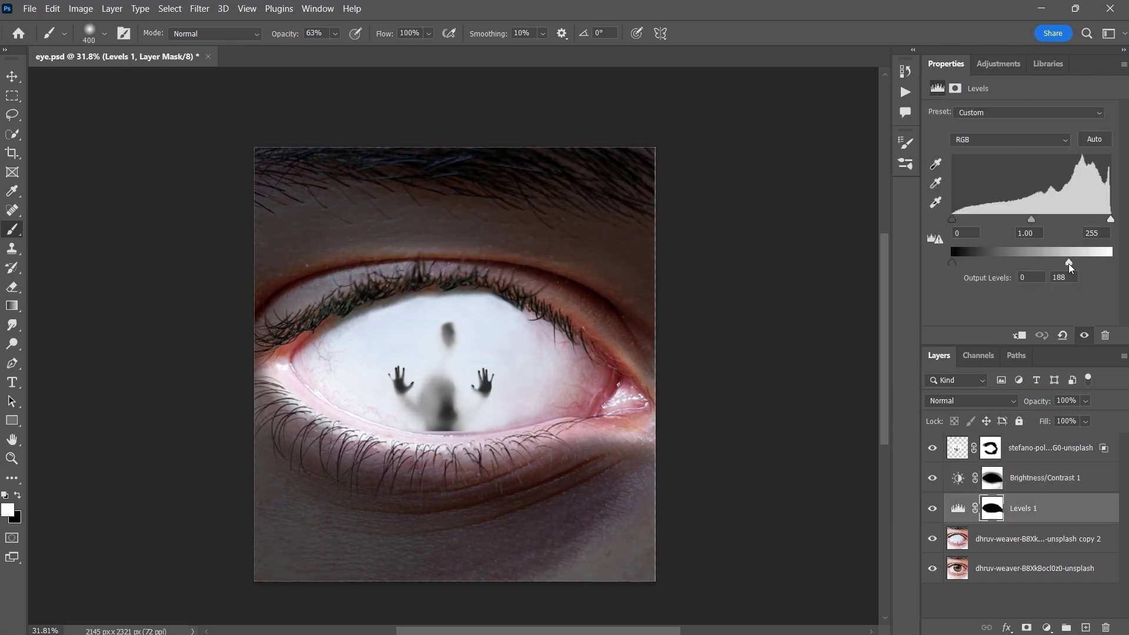
{"action": "left_click_drag", "start_coordinate": [1069, 262], "coordinate": [1048, 263]}
{"action": "left_click_drag", "start_coordinate": [1033, 219], "coordinate": [1054, 218]}
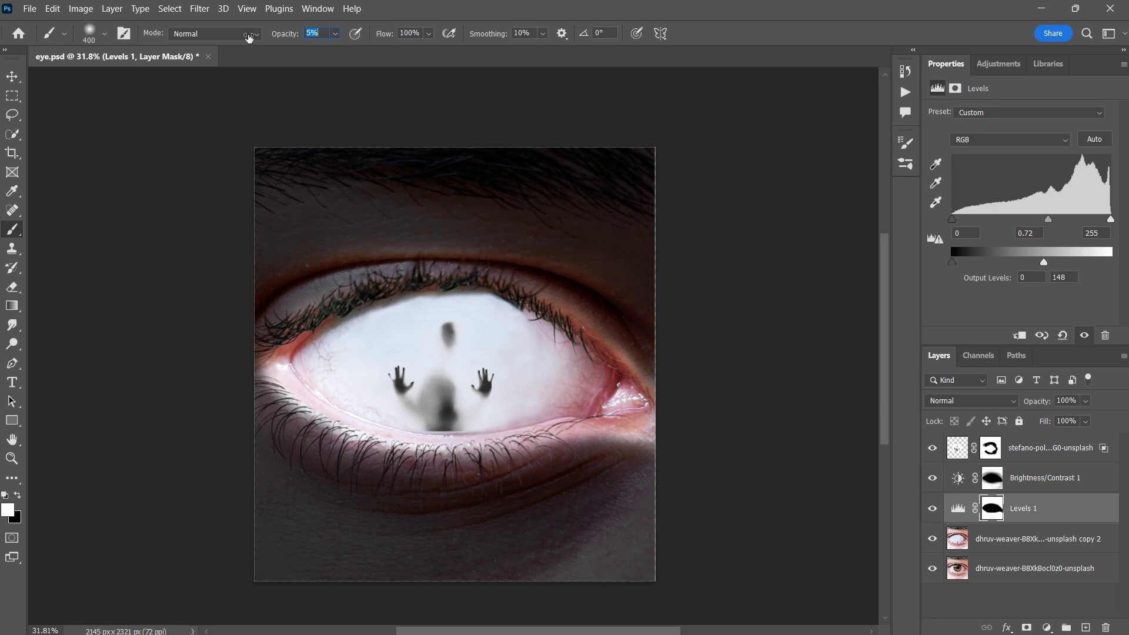
- Paint more darkening onto the skin below the eye's inner corner on the Brightness/Contrast mask with a 400 px white brush at 66% opacity
{"action": "key", "text": "x"}
{"action": "scroll", "coordinate": [470, 264], "scroll_direction": "down", "scroll_amount": 1}
{"action": "scroll", "coordinate": [587, 376], "scroll_direction": "up", "scroll_amount": 2}
{"action": "scroll", "coordinate": [725, 421], "scroll_direction": "down", "scroll_amount": 3}
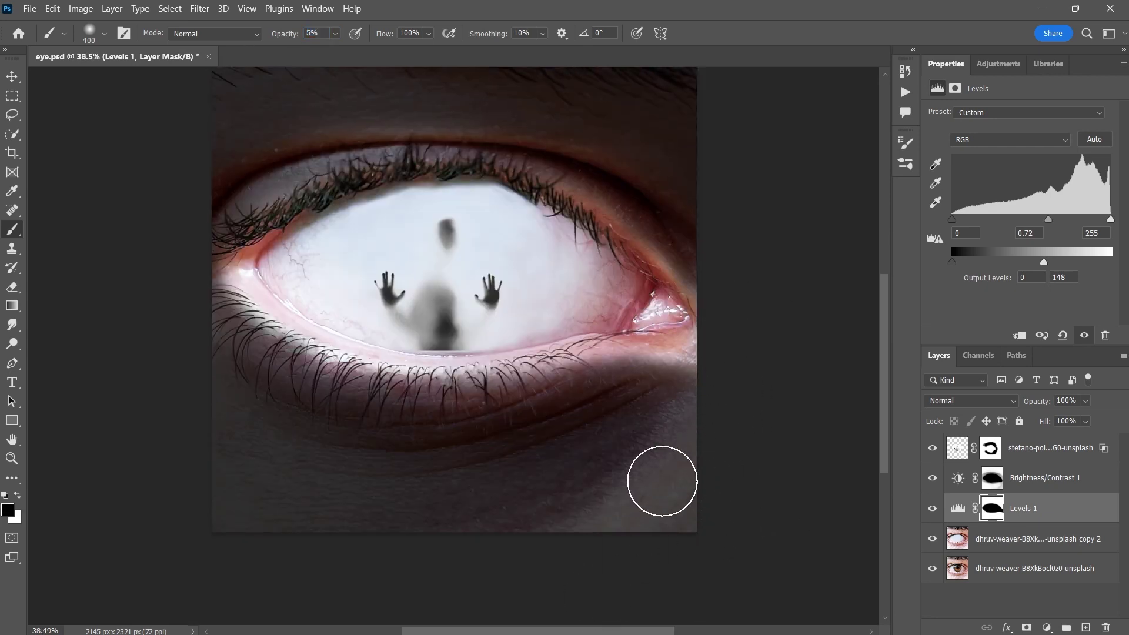
{"action": "scroll", "coordinate": [662, 481], "scroll_direction": "up", "scroll_amount": 2}
{"action": "key", "text": "x"}
{"action": "key", "text": "alt+bracketright"}
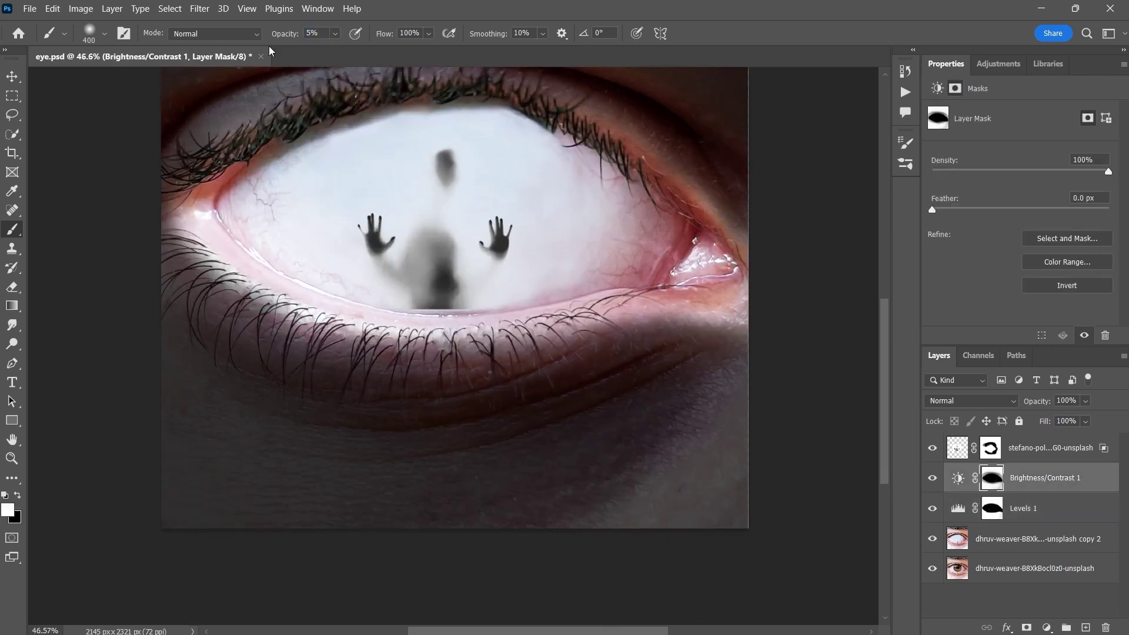
{"action": "left_click_drag", "start_coordinate": [285, 34], "coordinate": [352, 36]}
{"action": "left_click_drag", "start_coordinate": [664, 494], "coordinate": [616, 529]}
{"action": "key", "text": "ctrl+z"}
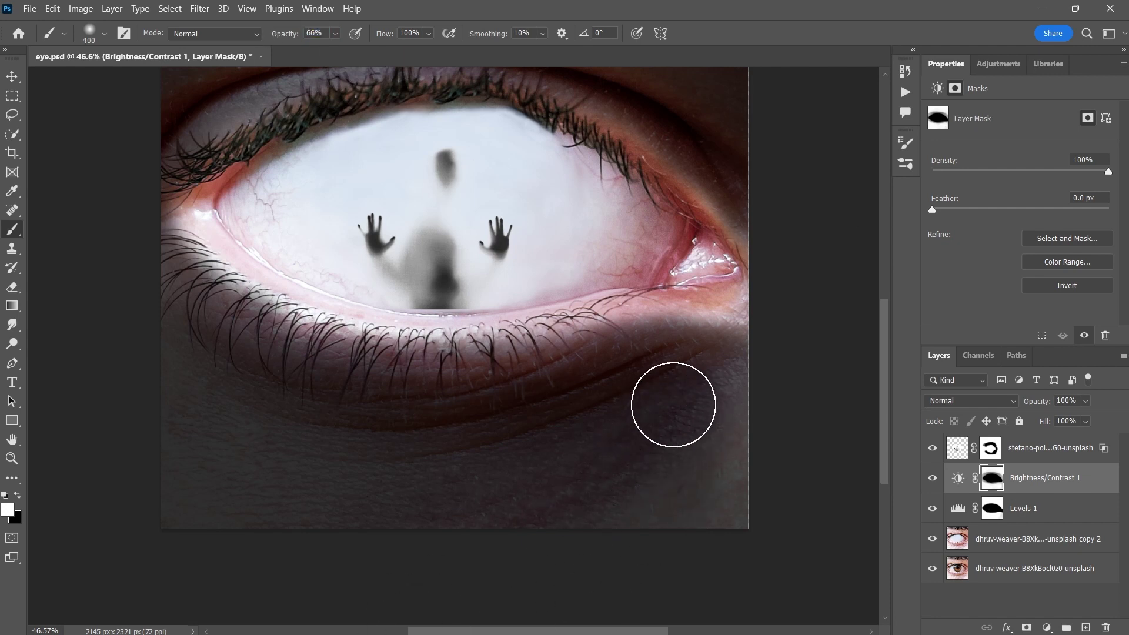
{"action": "scroll", "coordinate": [350, 549], "scroll_direction": "up", "scroll_amount": 3}
{"action": "scroll", "coordinate": [304, 516], "scroll_direction": "down", "scroll_amount": 2}
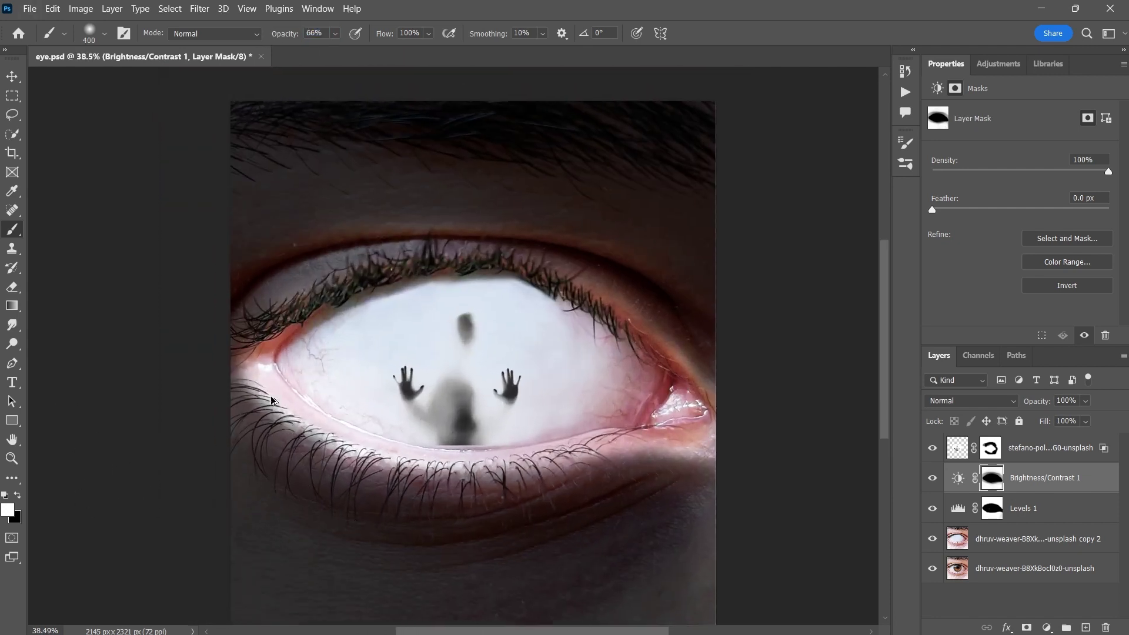
- Paint black at 66% opacity along the lower lid near the outer corner on the Brightness/Contrast mask to reduce the darkening there
{"action": "scroll", "coordinate": [269, 394], "scroll_direction": "up", "scroll_amount": 2}
{"action": "key", "text": "x"}
{"action": "left_click_drag", "start_coordinate": [327, 434], "coordinate": [247, 397]}
{"action": "key", "text": "x"}
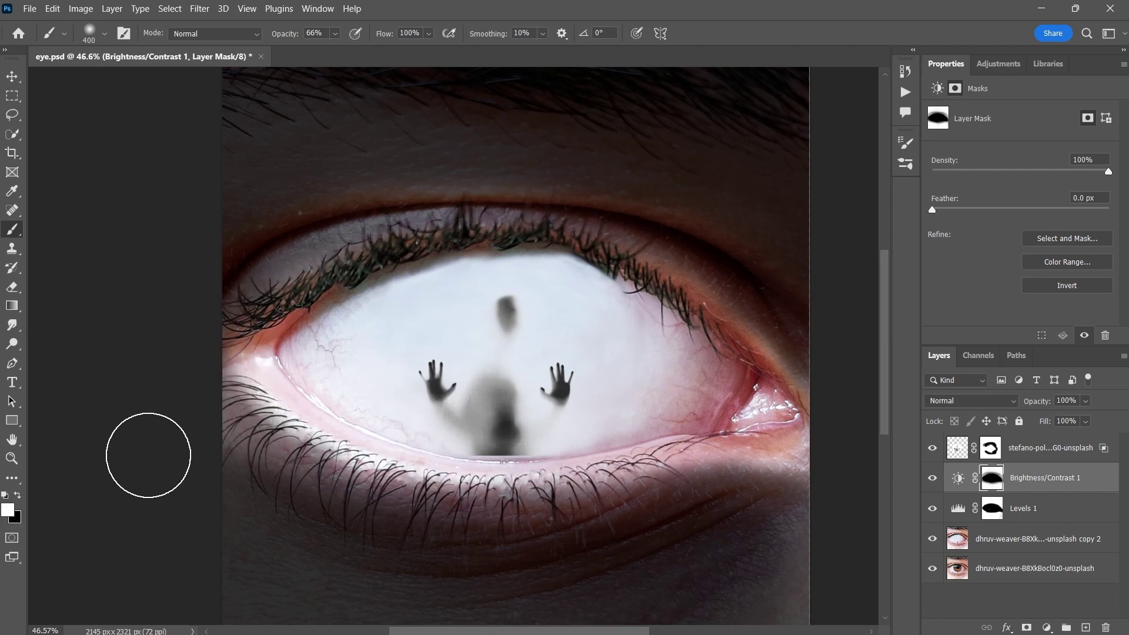
{"action": "scroll", "coordinate": [352, 490], "scroll_direction": "down", "scroll_amount": 5}
{"action": "scroll", "coordinate": [491, 488], "scroll_direction": "up", "scroll_amount": 3}
{"action": "scroll", "coordinate": [491, 488], "scroll_direction": "up", "scroll_amount": 3}
{"action": "scroll", "coordinate": [477, 406], "scroll_direction": "up", "scroll_amount": 3}
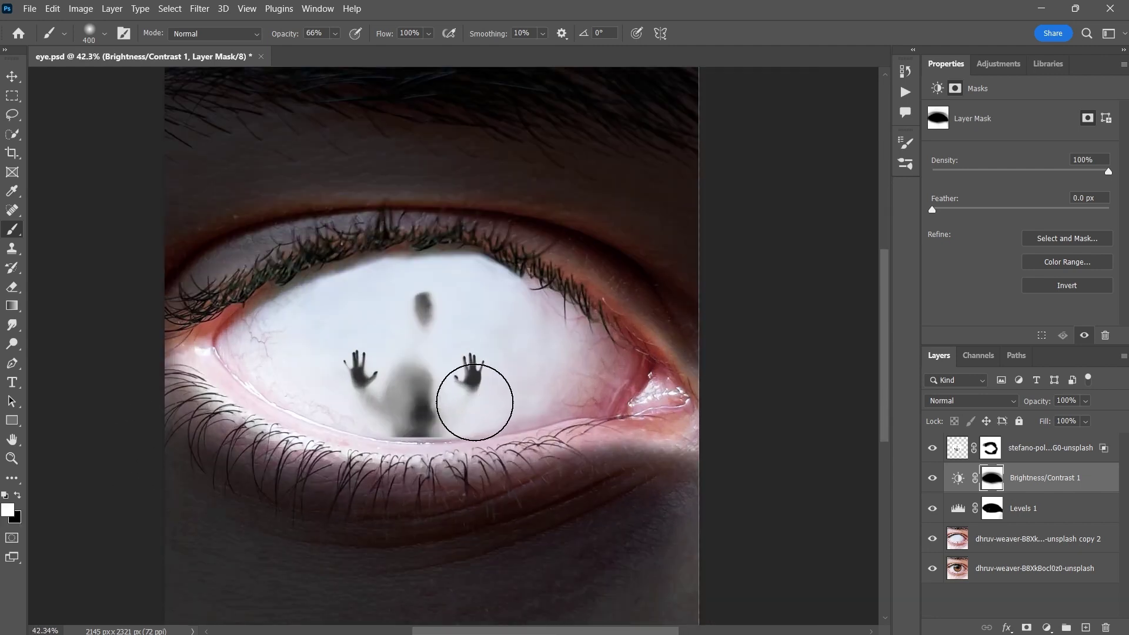
{"action": "scroll", "coordinate": [475, 405], "scroll_direction": "down", "scroll_amount": 2}
{"action": "scroll", "coordinate": [381, 288], "scroll_direction": "up", "scroll_amount": 3}
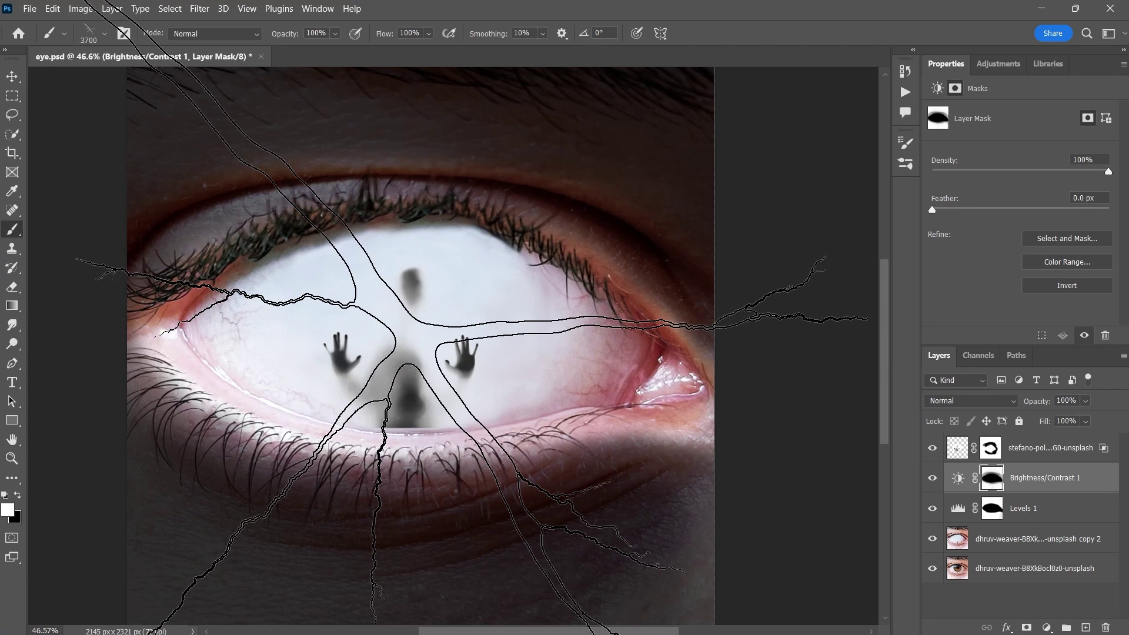
- Create a new layer above Brightness/Contrast and prepare the lightning brush at 400 px and 100% opacity with foreground color 000000
{"action": "key", "text": "bracketleft"}
{"action": "key", "text": "bracketleft"}
{"action": "key", "text": "bracketleft"}
{"action": "key", "text": "bracketleft"}
{"action": "key", "text": "bracketleft"}
{"action": "key", "text": "bracketleft"}
{"action": "key", "text": "bracketleft"}
{"action": "key", "text": "bracketleft"}
{"action": "key", "text": "bracketleft"}
{"action": "key", "text": "bracketleft"}
{"action": "key", "text": "bracketleft"}
{"action": "key", "text": "bracketleft"}
{"action": "key", "text": "bracketleft"}
{"action": "key", "text": "bracketleft"}
{"action": "key", "text": "bracketleft"}
{"action": "key", "text": "bracketleft"}
{"action": "key", "text": "bracketleft"}
{"action": "key", "text": "bracketleft"}
{"action": "key", "text": "bracketleft"}
{"action": "key", "text": "bracketleft"}
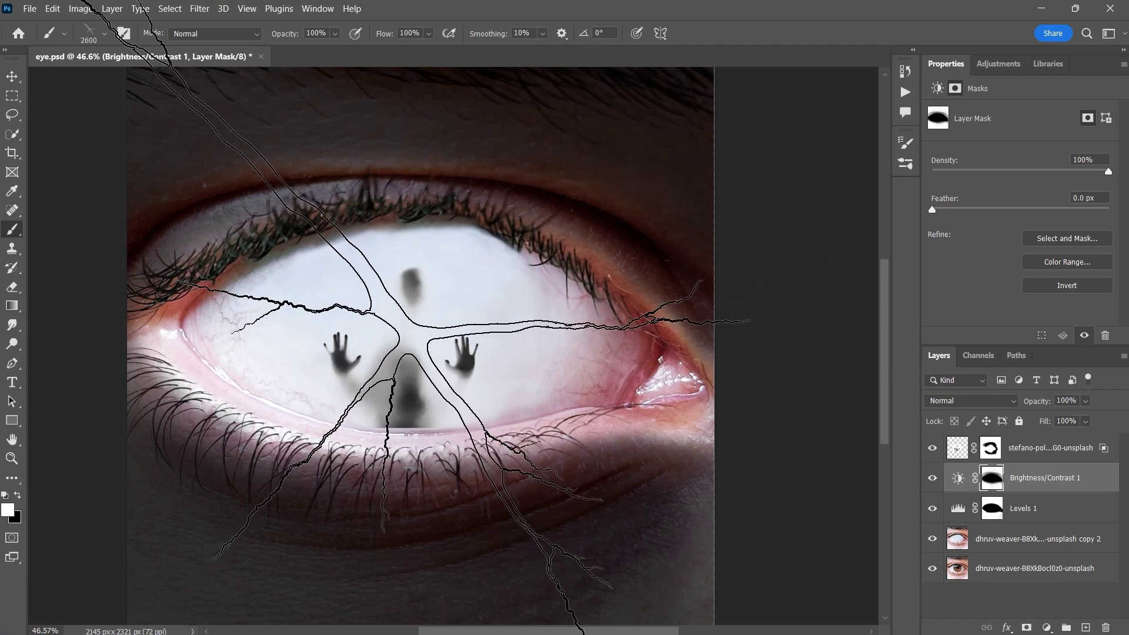
{"action": "left_click", "coordinate": [1085, 627]}
{"action": "scroll", "coordinate": [317, 347], "scroll_direction": "up", "scroll_amount": 4}
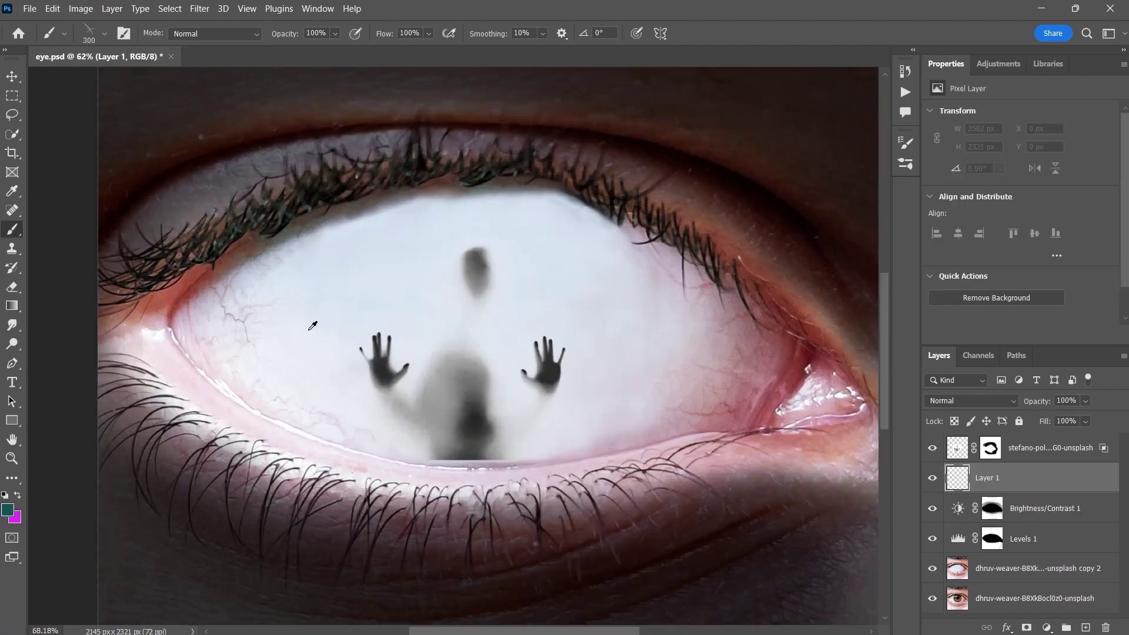
{"action": "key", "text": "bracketright"}
{"action": "left_click", "coordinate": [5, 512]}
{"action": "left_click_drag", "start_coordinate": [694, 321], "coordinate": [607, 371]}
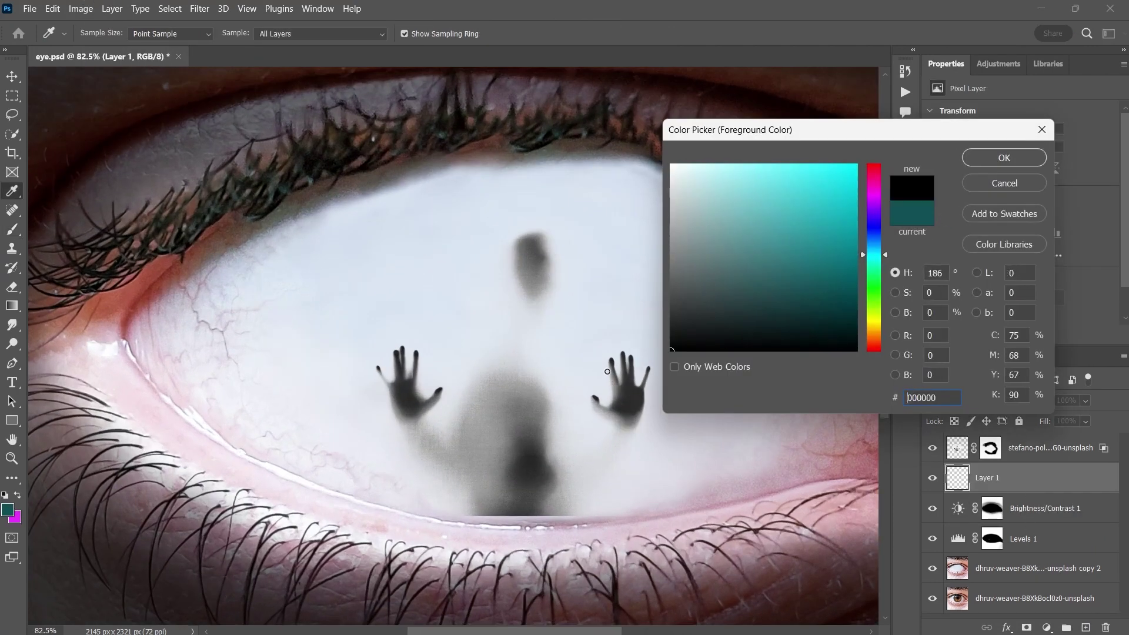
{"action": "left_click", "coordinate": [1004, 157]}
- Stamp three black lightning veins on the outer-corner half of the eyeball, with the brush angle at 0°, -48° and -105°
{"action": "left_click", "coordinate": [253, 356]}
{"action": "left_click", "coordinate": [104, 33]}
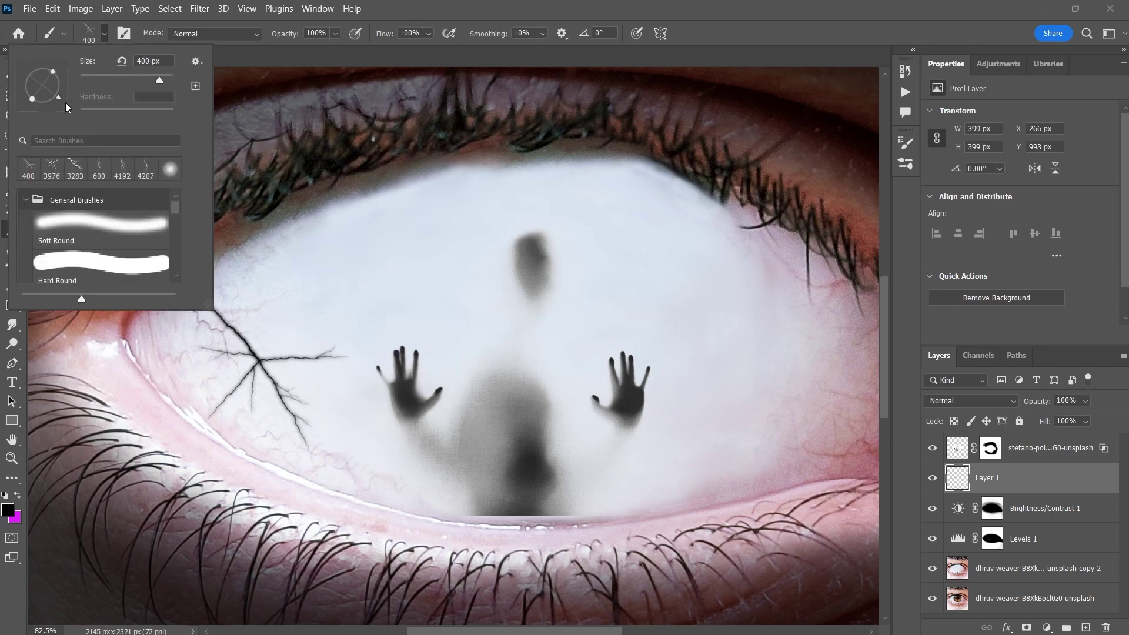
{"action": "left_click_drag", "start_coordinate": [66, 103], "coordinate": [62, 107]}
{"action": "left_click", "coordinate": [303, 275]}
{"action": "left_click_drag", "start_coordinate": [622, 422], "coordinate": [551, 399]}
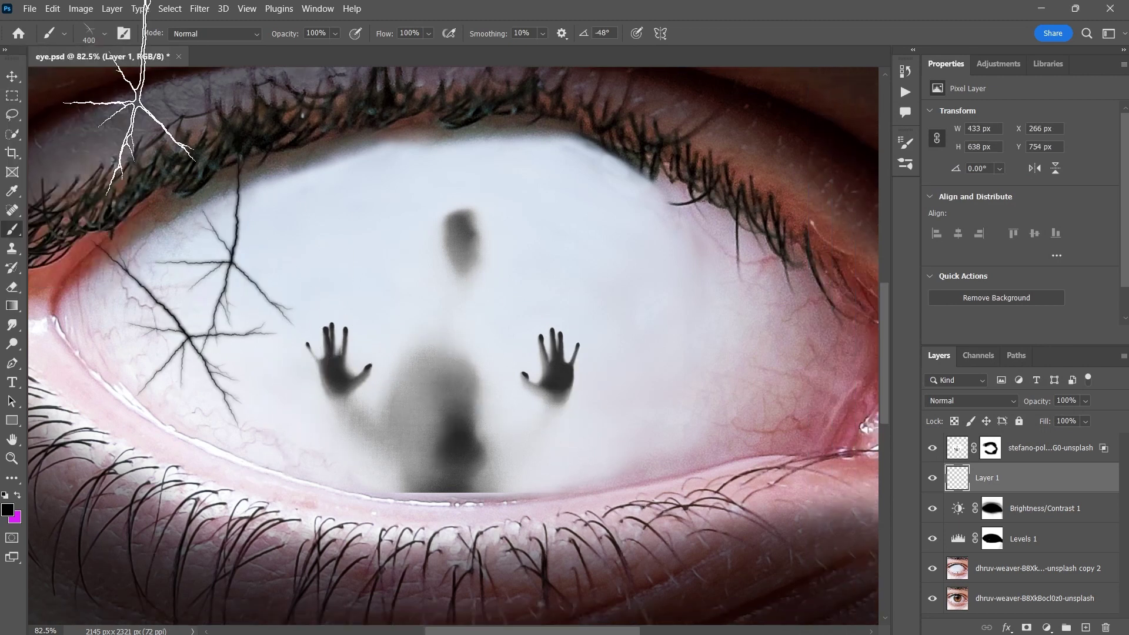
{"action": "left_click", "coordinate": [104, 33]}
{"action": "left_click_drag", "start_coordinate": [57, 105], "coordinate": [37, 110]}
{"action": "left_click", "coordinate": [374, 252]}
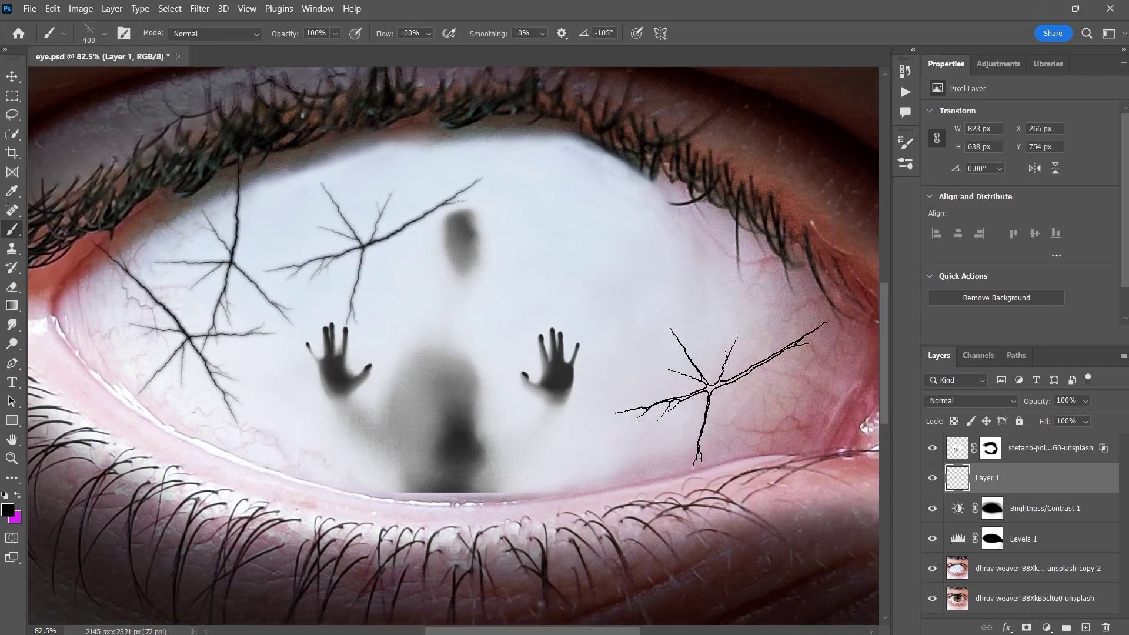
- Stamp three more veins on the inner-corner half of the eyeball, with the brush angle at -105°, 0° and 92°
{"action": "left_click", "coordinate": [770, 397]}
{"action": "left_click", "coordinate": [104, 34]}
{"action": "left_click", "coordinate": [55, 88]}
{"action": "left_click", "coordinate": [727, 268]}
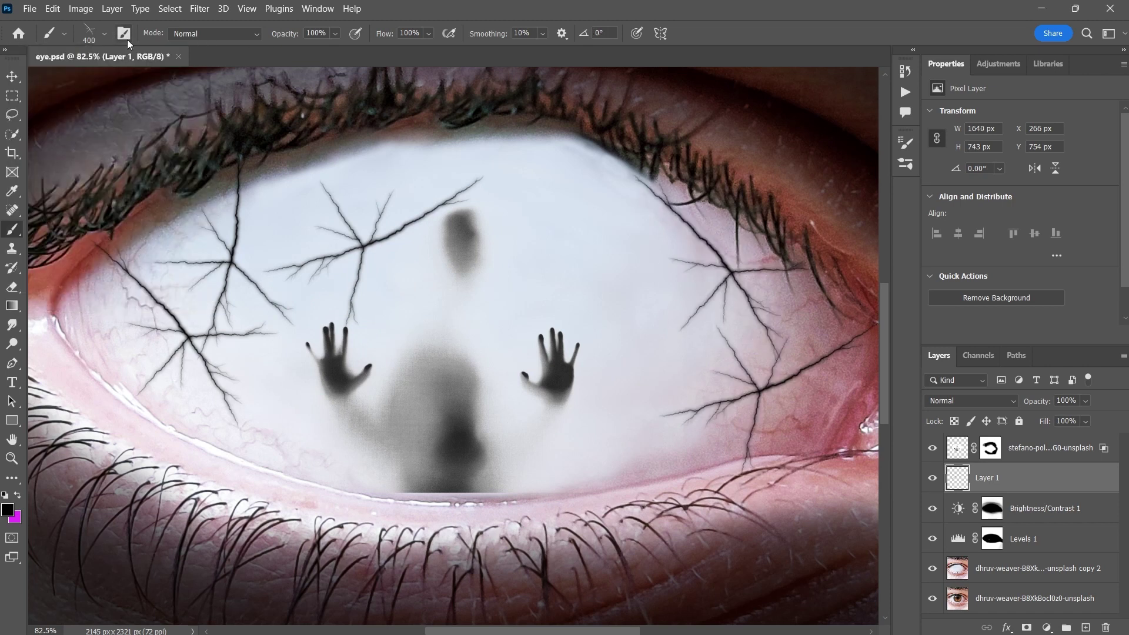
{"action": "left_click", "coordinate": [104, 33]}
{"action": "left_click_drag", "start_coordinate": [50, 92], "coordinate": [43, 65]}
{"action": "left_click", "coordinate": [607, 342]}
{"action": "scroll", "coordinate": [439, 466], "scroll_direction": "down", "scroll_amount": 5}
- Add a layer mask to the vein layer and choose the Soft Round brush at 400 px
{"action": "left_click", "coordinate": [1026, 627]}
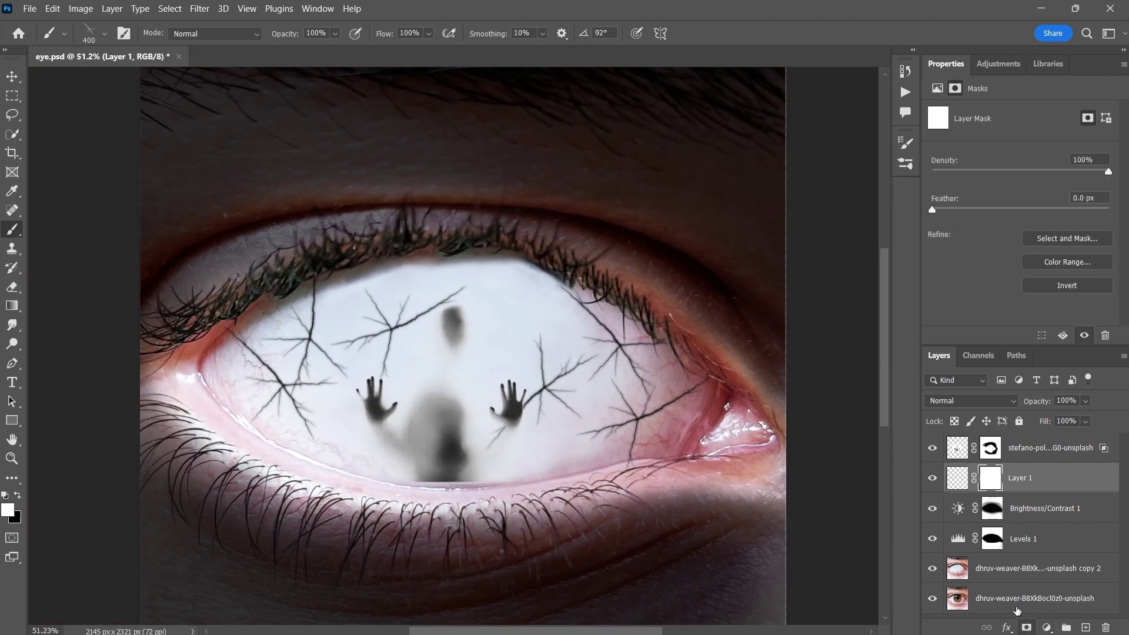
{"action": "left_click", "coordinate": [905, 143]}
{"action": "left_click", "coordinate": [707, 136]}
{"action": "left_click", "coordinate": [605, 320]}
{"action": "left_click", "coordinate": [605, 240]}
{"action": "left_click", "coordinate": [669, 267]}
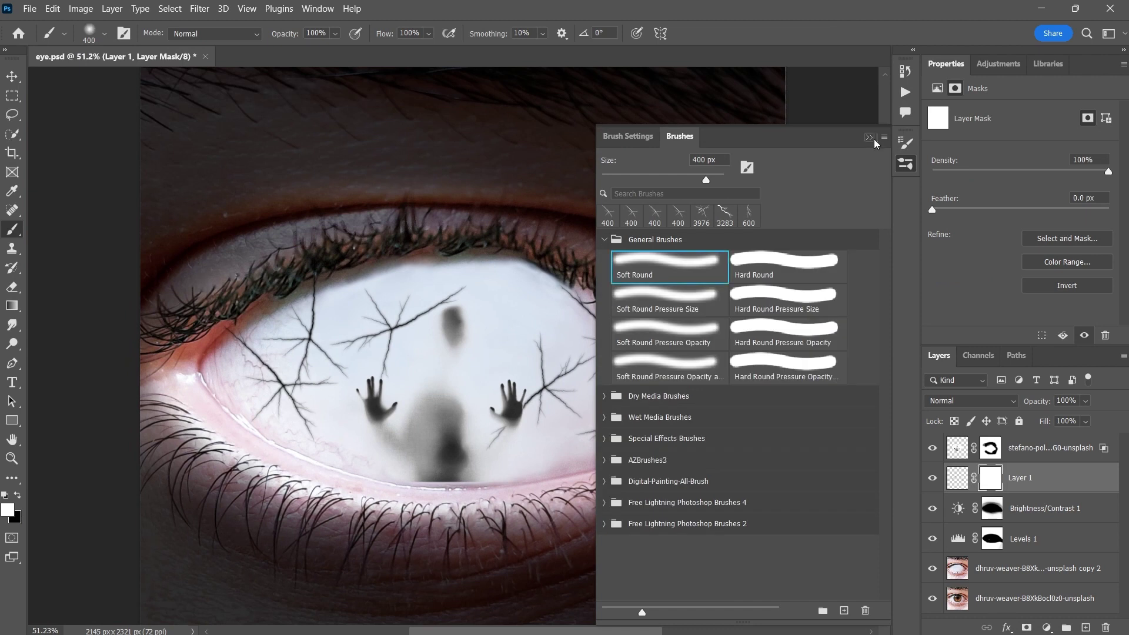
{"action": "left_click", "coordinate": [869, 137]}
- Mask the vein ends near the lids and eye corners on Layer 1 with a black soft brush reduced to 250 px
{"action": "scroll", "coordinate": [677, 475], "scroll_direction": "right", "scroll_amount": 1}
{"action": "key", "text": "x"}
{"action": "scroll", "coordinate": [677, 474], "scroll_direction": "up", "scroll_amount": 4}
{"action": "left_click", "coordinate": [589, 504]}
{"action": "key", "text": "bracketleft"}
{"action": "key", "text": "bracketleft"}
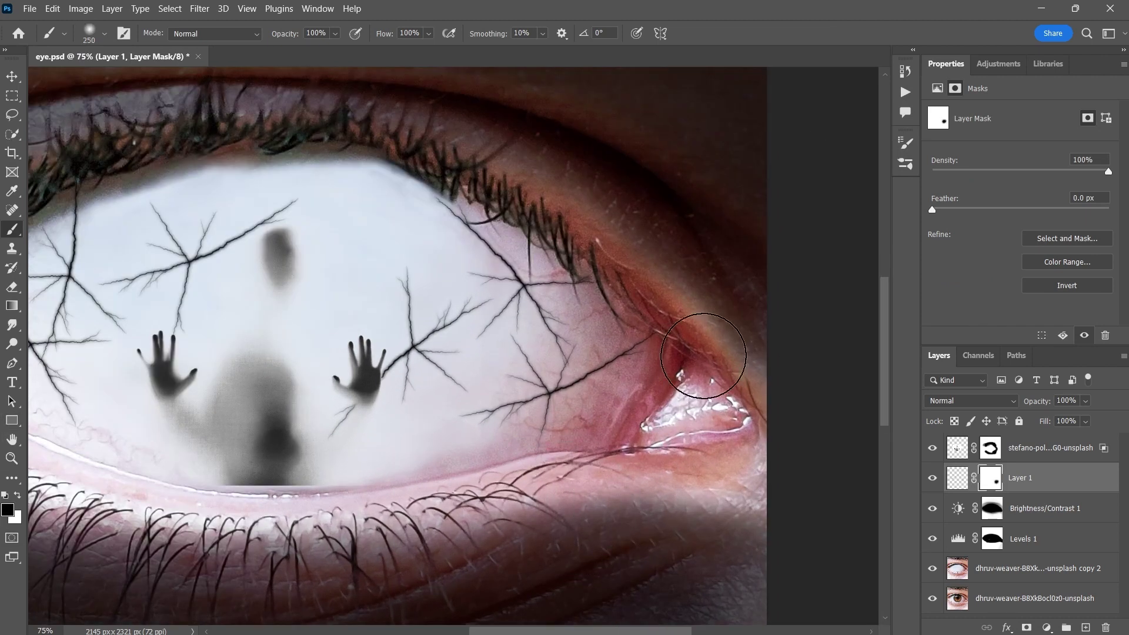
{"action": "scroll", "coordinate": [567, 405], "scroll_direction": "left", "scroll_amount": 3}
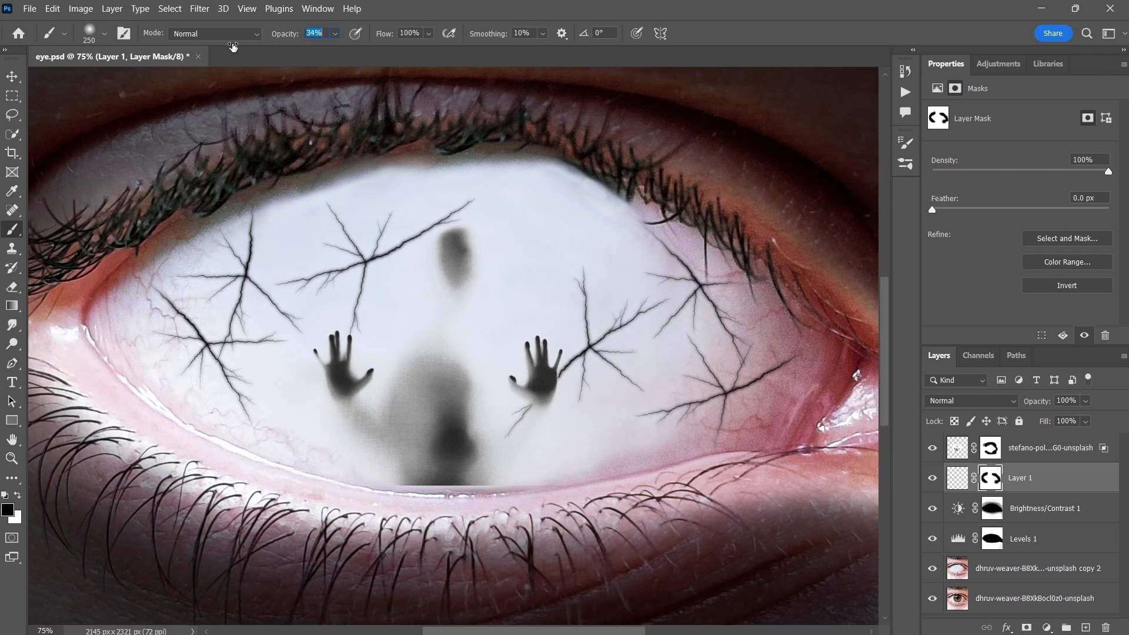
- Lower the vein layer's opacity to 39% and soften the veins on its mask with a black brush at 29% opacity
{"action": "left_click_drag", "start_coordinate": [1042, 403], "coordinate": [1014, 405]}
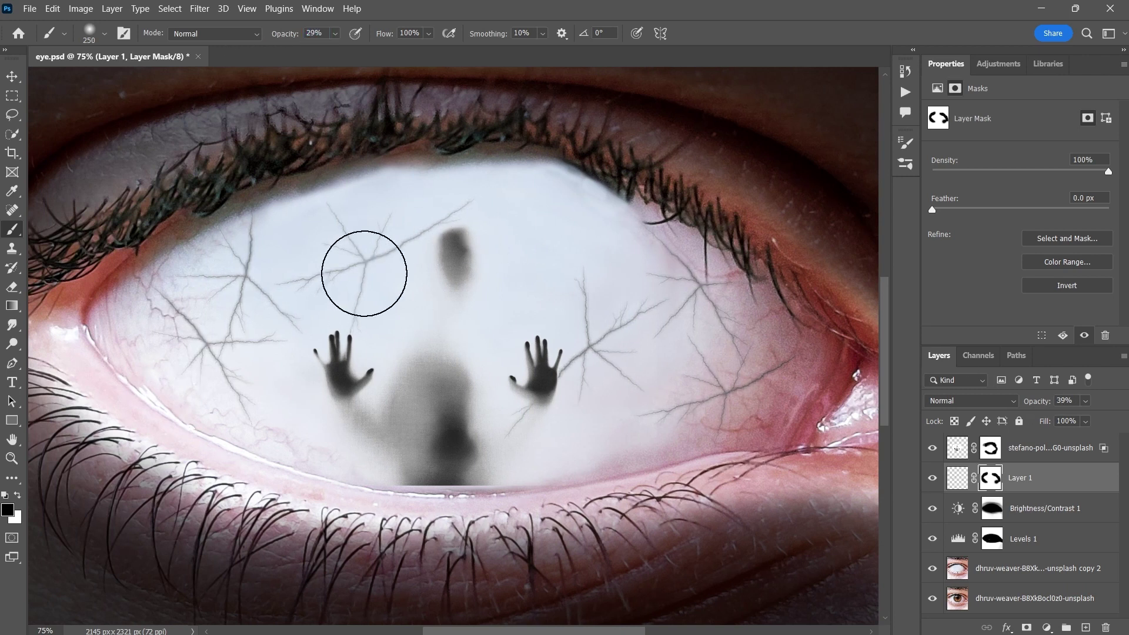
{"action": "scroll", "coordinate": [634, 322], "scroll_direction": "up", "scroll_amount": 1}
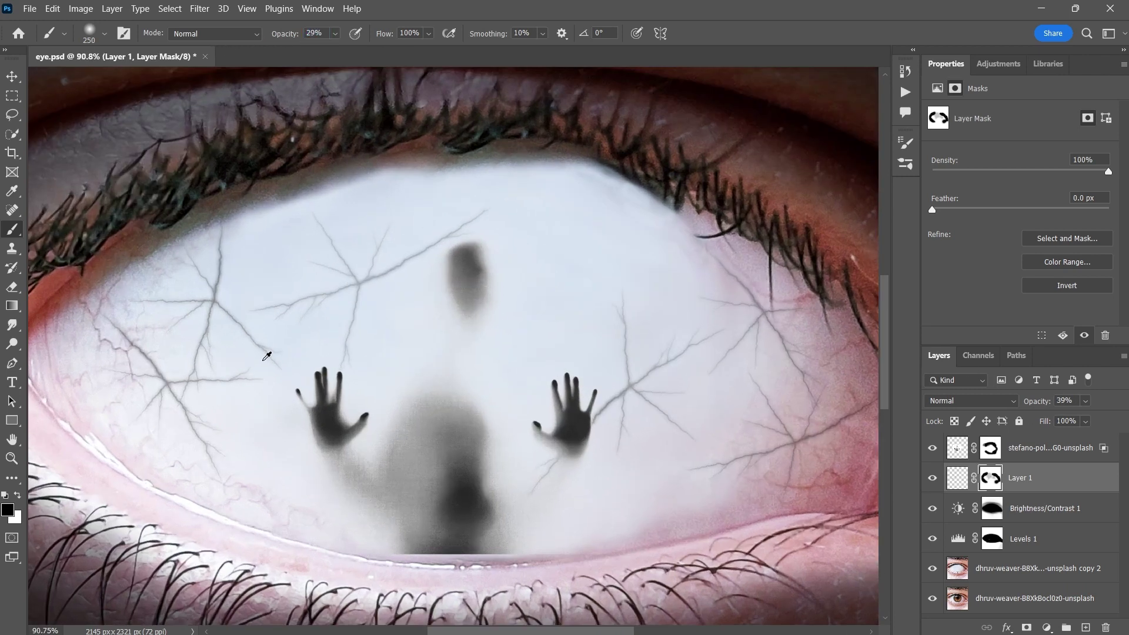
{"action": "scroll", "coordinate": [294, 362], "scroll_direction": "up", "scroll_amount": 1}
{"action": "left_click", "coordinate": [199, 8]}
{"action": "left_click", "coordinate": [241, 141]}
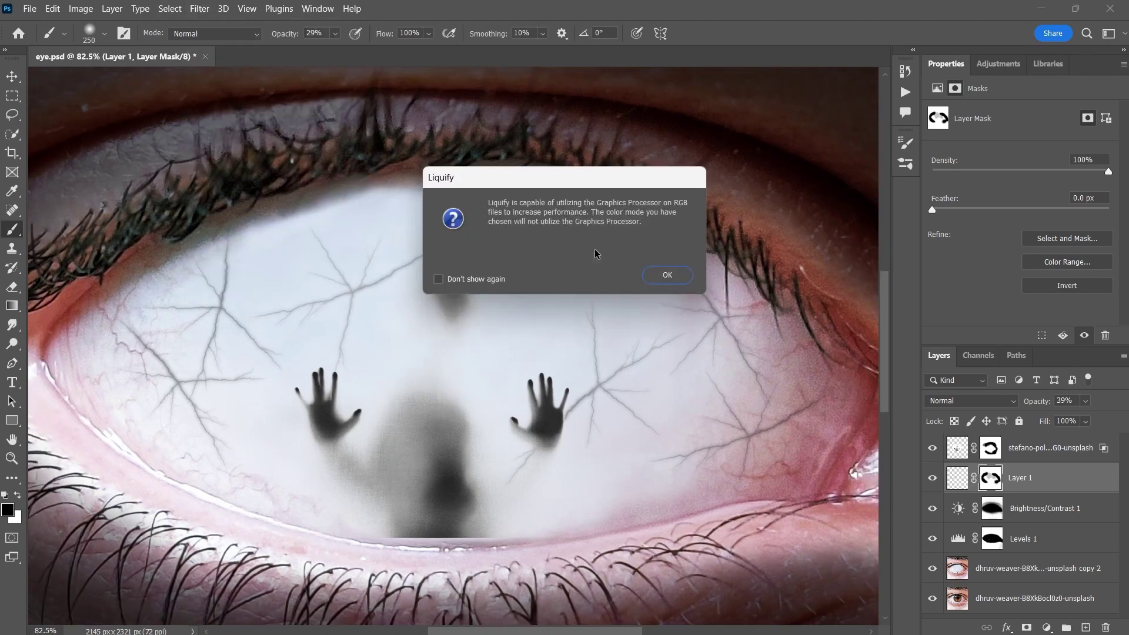
{"action": "left_click", "coordinate": [667, 274]}
{"action": "left_click", "coordinate": [930, 600]}
- Select the vein layer's pixels instead of its mask, compare the eye with the veins hidden, and restore the layer opacity to 100%
{"action": "left_click", "coordinate": [957, 478]}
{"action": "left_click", "coordinate": [933, 478]}
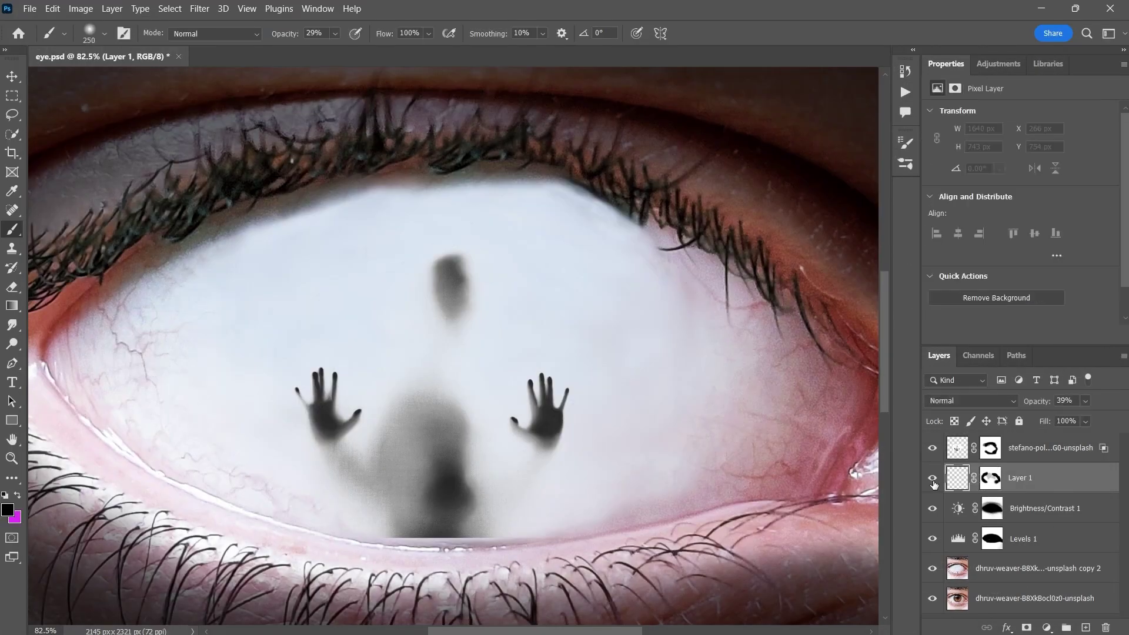
{"action": "left_click", "coordinate": [933, 478]}
{"action": "left_click_drag", "start_coordinate": [1035, 403], "coordinate": [1088, 407]}
- Warp the straight vein branches into irregular wavy lines with Liquify's Forward Warp tool, using brush size 90 and pressure 57
{"action": "left_click", "coordinate": [200, 9]}
{"action": "left_click", "coordinate": [243, 138]}
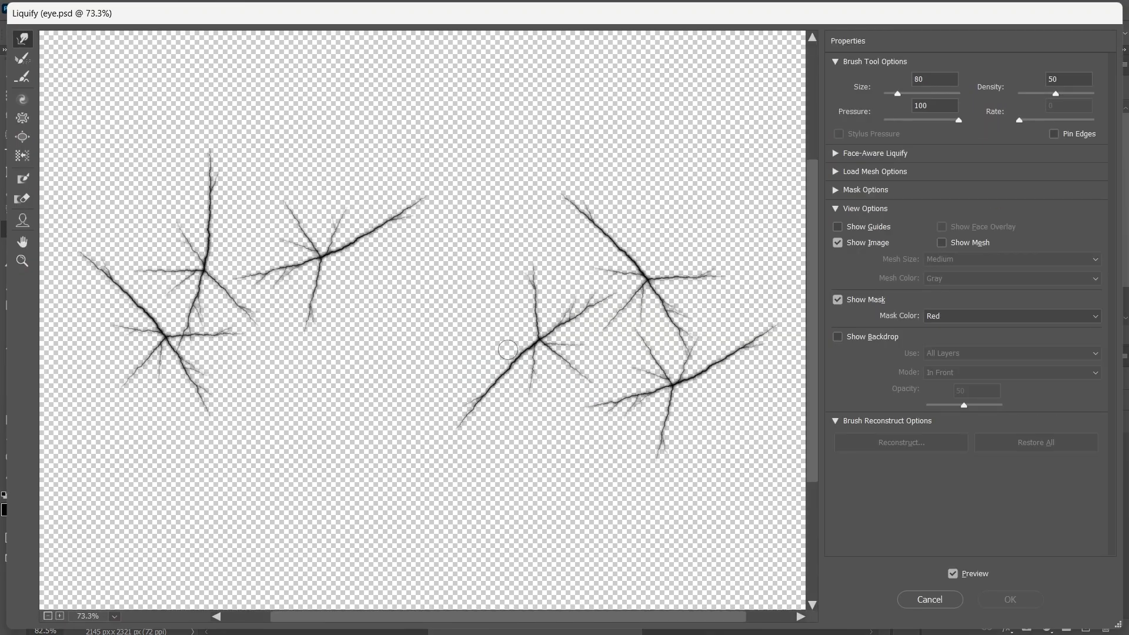
{"action": "left_click_drag", "start_coordinate": [509, 387], "coordinate": [486, 414]}
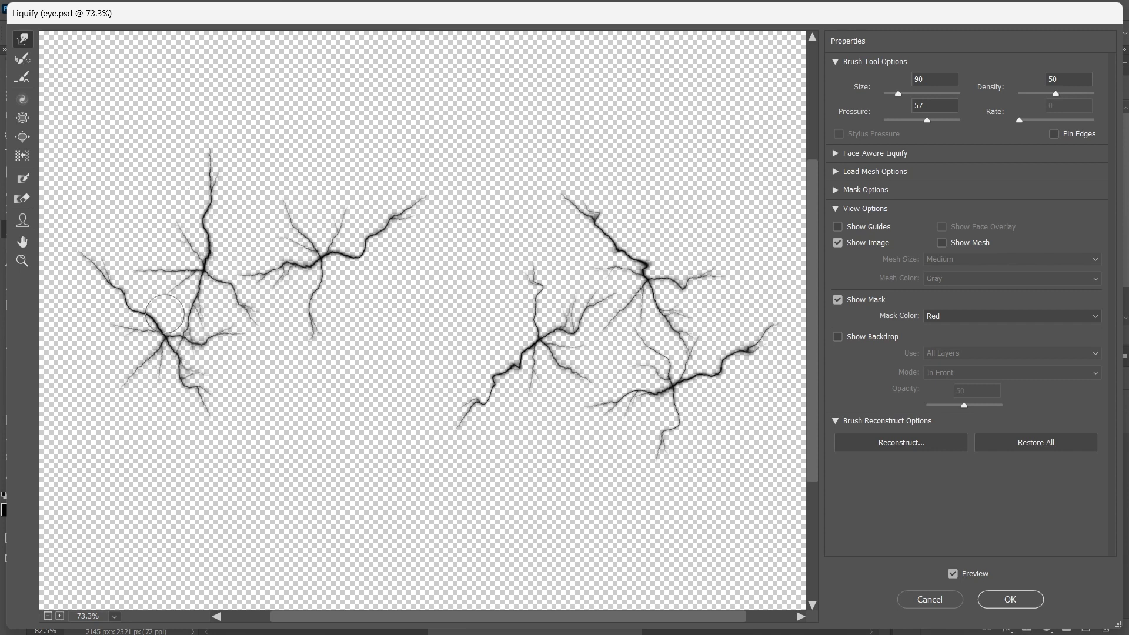
{"action": "left_click", "coordinate": [1015, 599]}
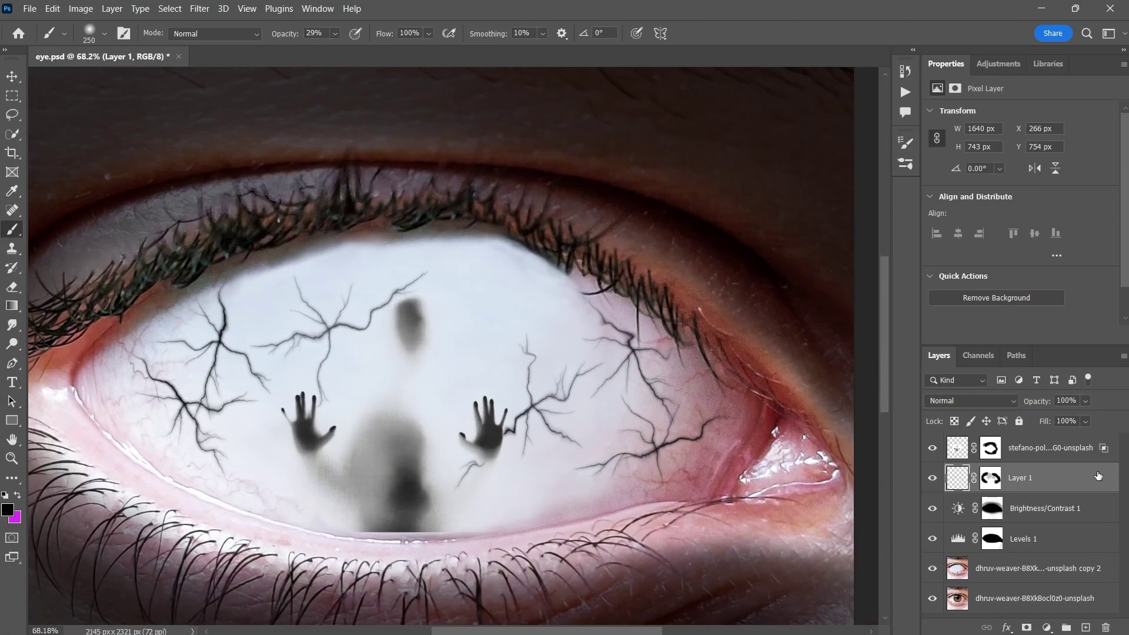
- Blend the veins into the eyeball by splitting Layer 1's underlying-layer white Blend If slider to 161 / 255
{"action": "double_click", "coordinate": [1097, 475]}
{"action": "left_click_drag", "start_coordinate": [940, 436], "coordinate": [877, 443]}
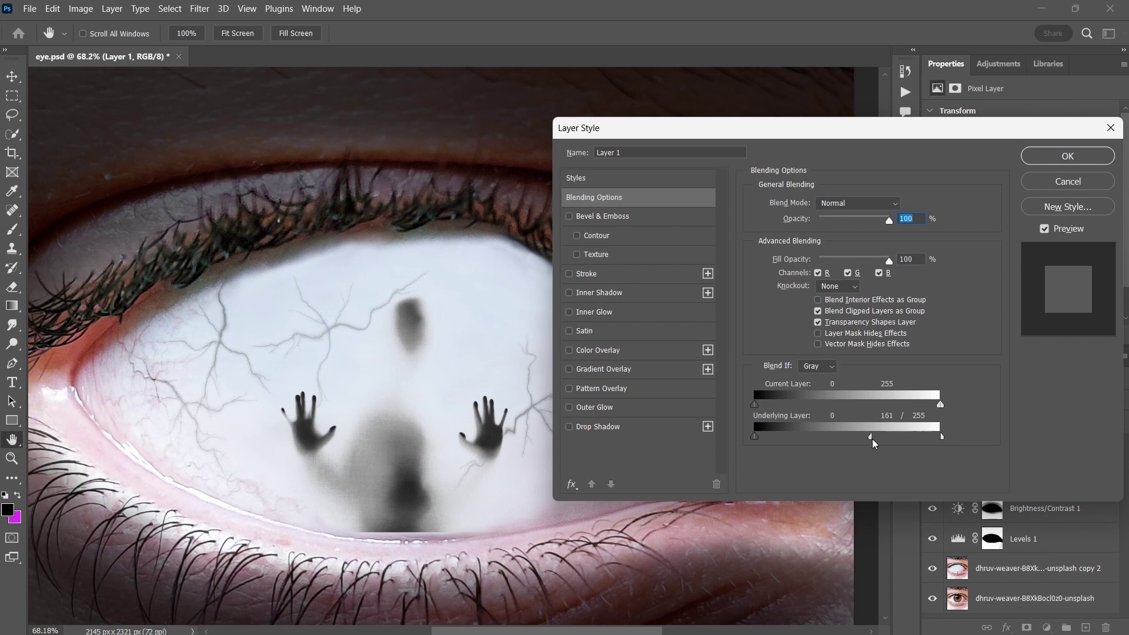
{"action": "left_click", "coordinate": [1079, 161]}
{"action": "scroll", "coordinate": [534, 357], "scroll_direction": "down", "scroll_amount": 8}
{"action": "scroll", "coordinate": [534, 360], "scroll_direction": "right", "scroll_amount": 2}
{"action": "scroll", "coordinate": [538, 364], "scroll_direction": "up", "scroll_amount": 2}
{"action": "scroll", "coordinate": [538, 364], "scroll_direction": "right", "scroll_amount": 1}
{"action": "scroll", "coordinate": [523, 373], "scroll_direction": "down", "scroll_amount": 2}
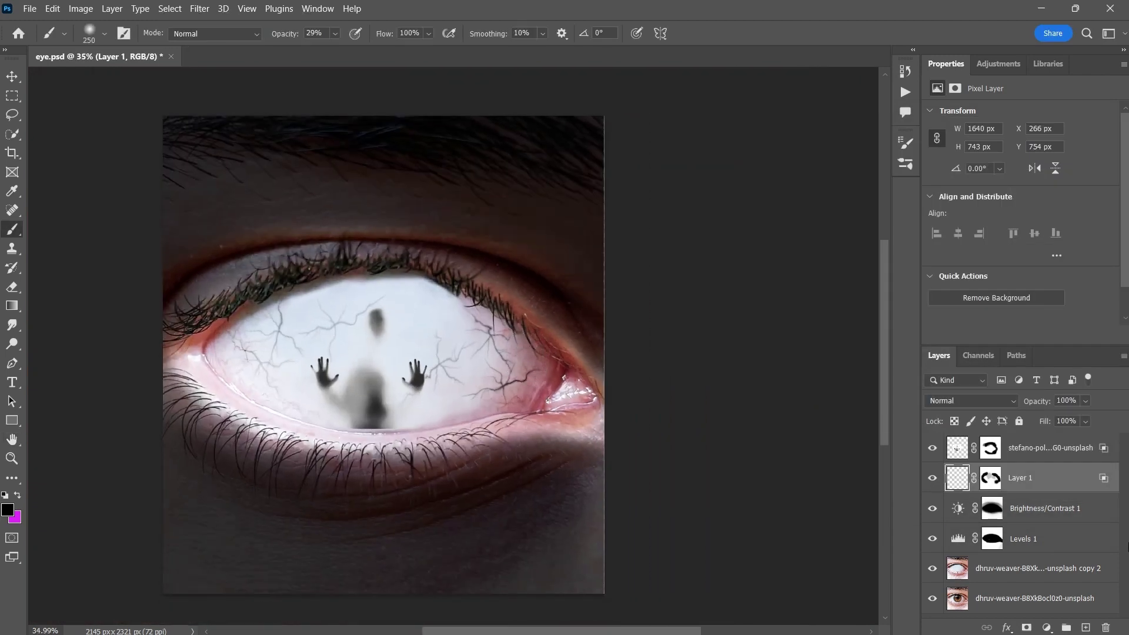
- Lower the Levels 1 output white level further to deepen the darkness of the skin
{"action": "left_click", "coordinate": [991, 539]}
{"action": "left_click_drag", "start_coordinate": [1111, 263], "coordinate": [1016, 263]}
{"action": "left_click", "coordinate": [991, 539]}
- Lighten the lower lid and lash area on the Levels 1 mask with a 700 px black brush at 21% opacity
{"action": "left_click_drag", "start_coordinate": [282, 34], "coordinate": [277, 35]}
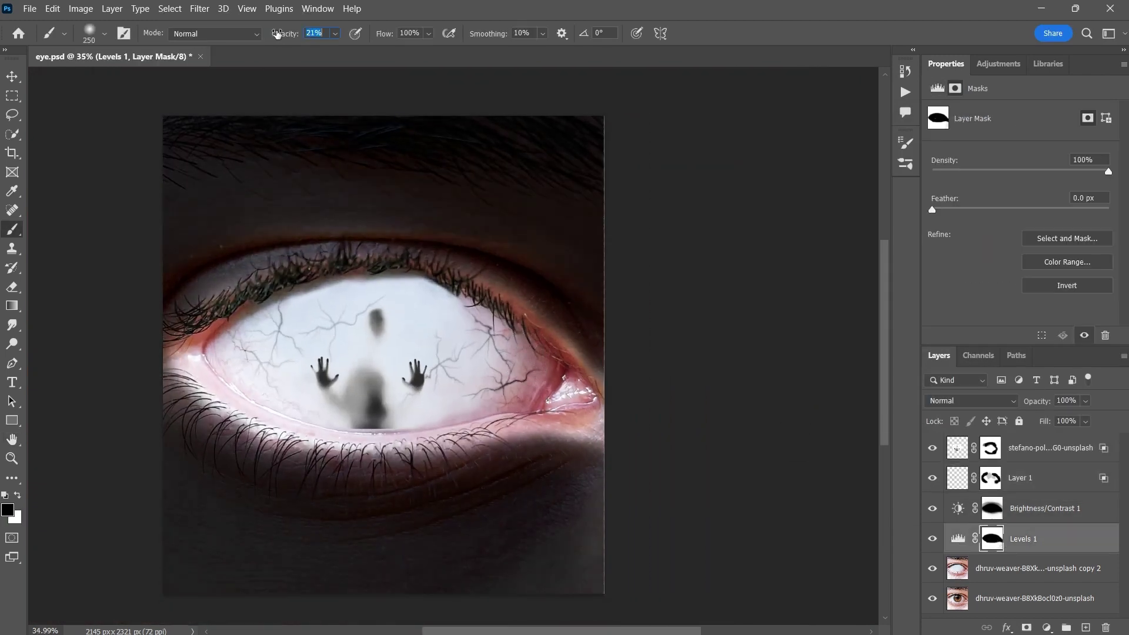
{"action": "scroll", "coordinate": [377, 338], "scroll_direction": "left", "scroll_amount": 1}
{"action": "scroll", "coordinate": [443, 382], "scroll_direction": "up", "scroll_amount": 3}
{"action": "scroll", "coordinate": [466, 391], "scroll_direction": "down", "scroll_amount": 3}
{"action": "key", "text": "bracketright"}
{"action": "key", "text": "bracketright"}
{"action": "key", "text": "bracketright"}
{"action": "key", "text": "bracketright"}
{"action": "key", "text": "bracketright"}
{"action": "left_click_drag", "start_coordinate": [565, 407], "coordinate": [294, 437]}
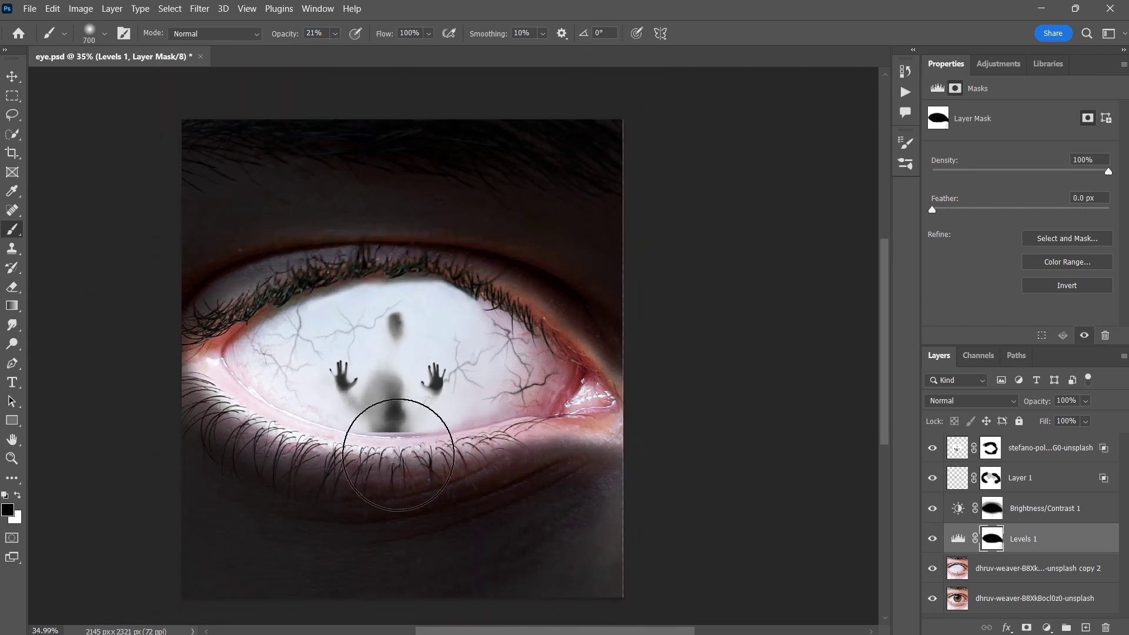
- Brush black at 21% opacity on the Levels 1 mask along the lower lid and across the eyeball to lighten them further
{"action": "left_click_drag", "start_coordinate": [399, 455], "coordinate": [224, 425]}
{"action": "left_click_drag", "start_coordinate": [547, 330], "coordinate": [151, 326]}
- Darken the skin along the upper eyelid crease on the Brightness/Contrast 1 mask with a 150 px white brush at 31% opacity
{"action": "key", "text": "x"}
{"action": "scroll", "coordinate": [400, 214], "scroll_direction": "up", "scroll_amount": 1}
{"action": "left_click_drag", "start_coordinate": [285, 34], "coordinate": [275, 34]}
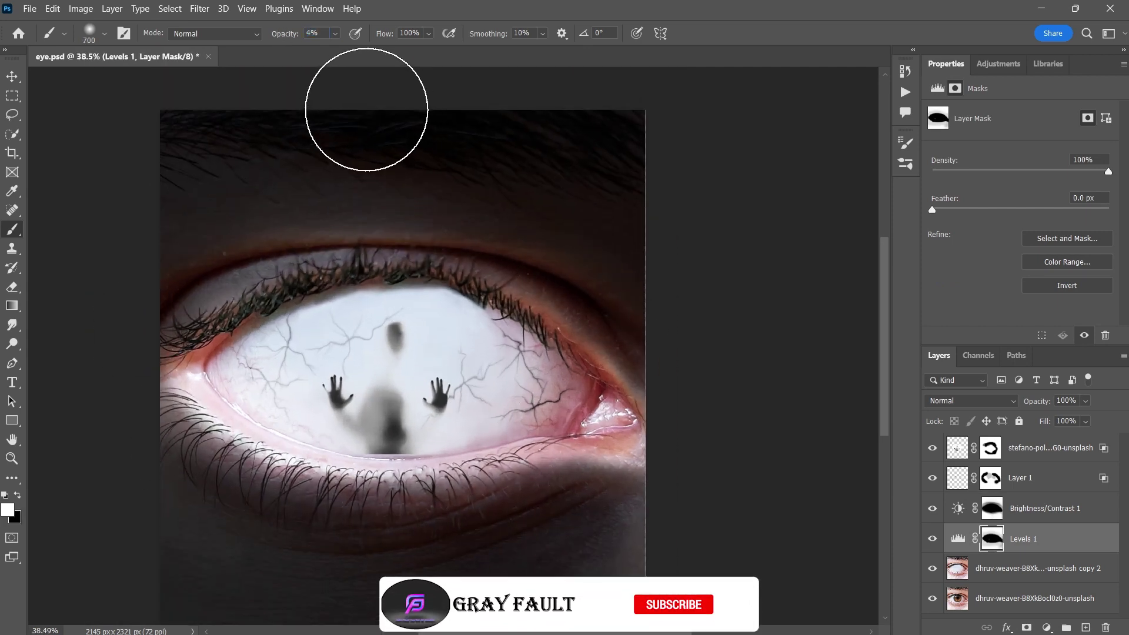
{"action": "key", "text": "bracketleft"}
{"action": "key", "text": "bracketleft"}
{"action": "key", "text": "bracketleft"}
{"action": "key", "text": "bracketleft"}
{"action": "key", "text": "bracketleft"}
{"action": "key", "text": "bracketleft"}
{"action": "key", "text": "bracketleft"}
{"action": "key", "text": "3"}
{"action": "key", "text": "1"}
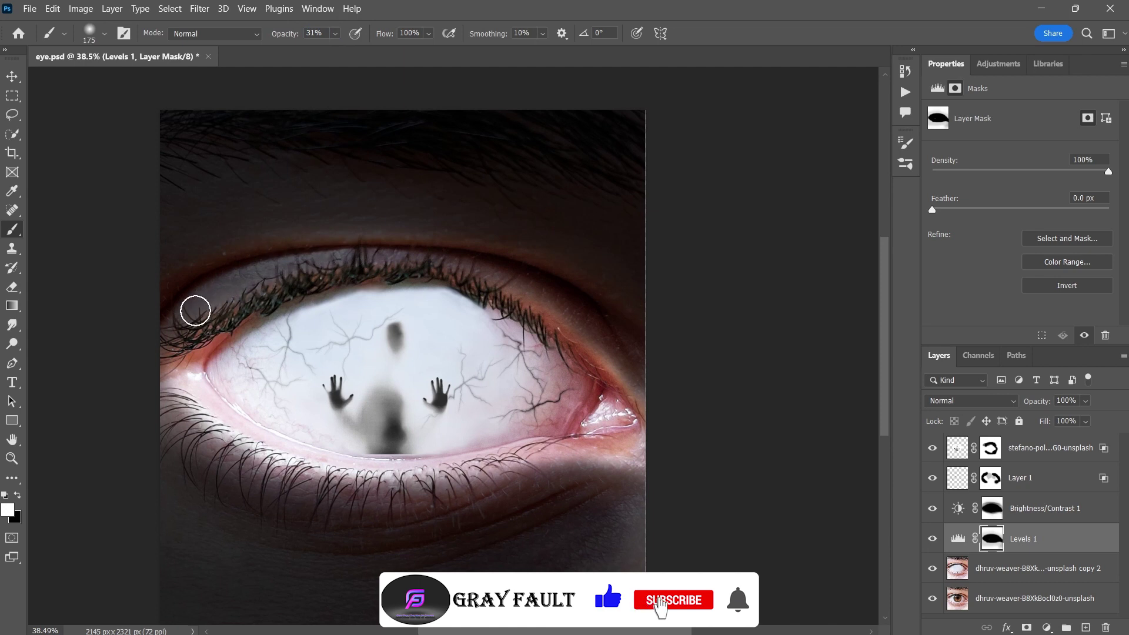
{"action": "scroll", "coordinate": [254, 256], "scroll_direction": "up", "scroll_amount": 1}
{"action": "key", "text": "alt+bracketright"}
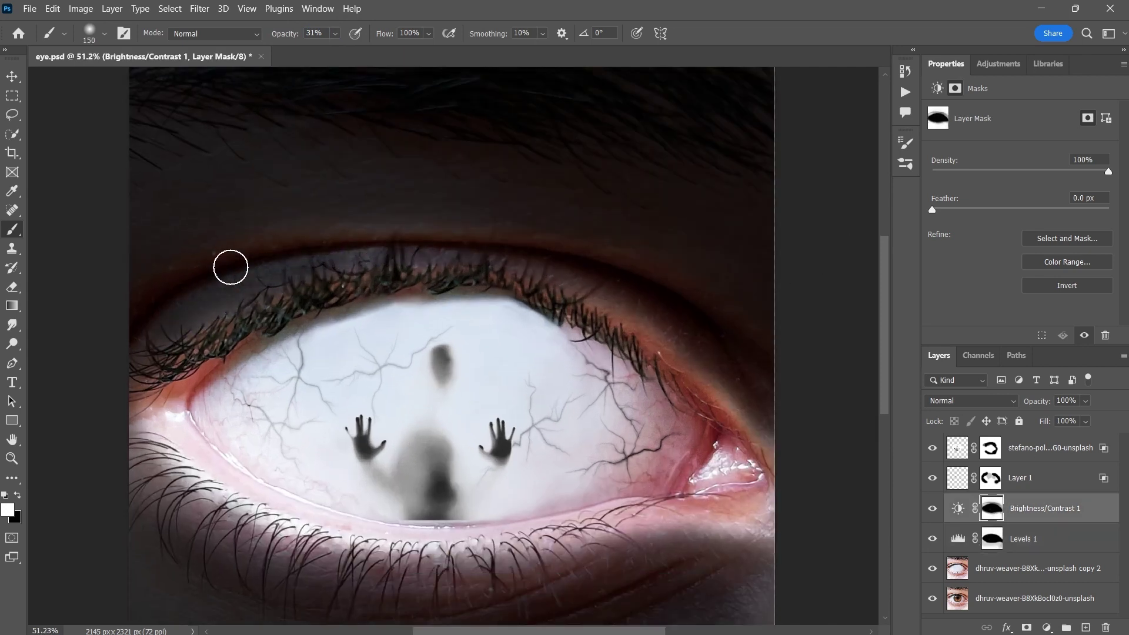
{"action": "left_click_drag", "start_coordinate": [466, 235], "coordinate": [289, 232]}
{"action": "key", "text": "ctrl+z"}
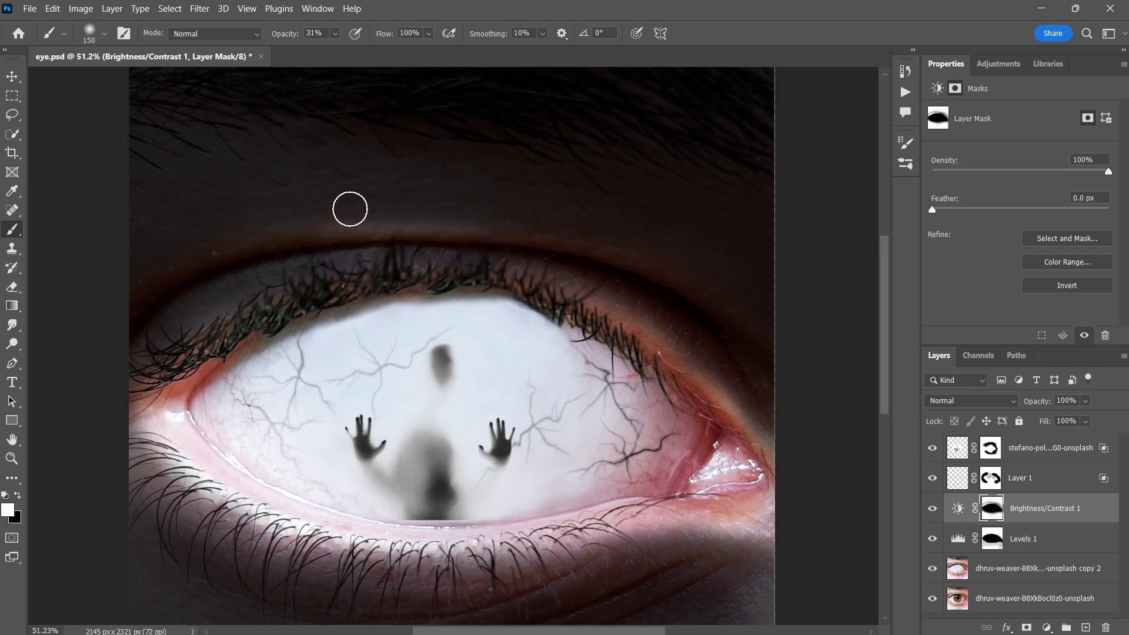
{"action": "key", "text": "ctrl+shift+z"}
- Touch up the darkened skin around the eye on the Levels 1 mask with a 400 px white brush, then target the Brightness/Contrast 1 mask
{"action": "scroll", "coordinate": [371, 461], "scroll_direction": "down", "scroll_amount": 1}
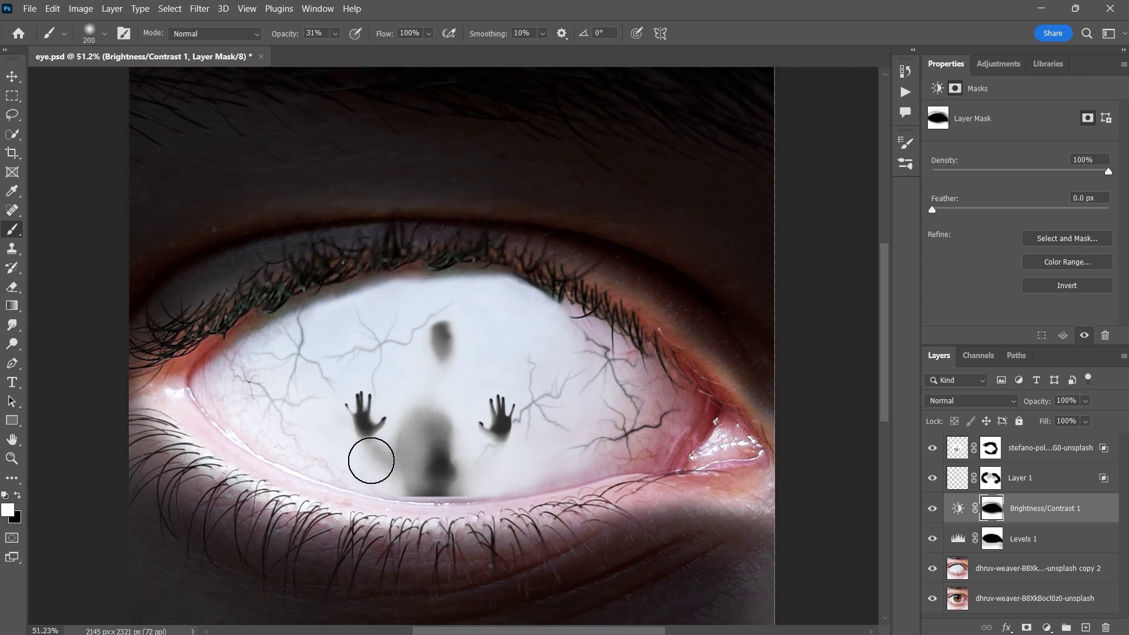
{"action": "scroll", "coordinate": [370, 471], "scroll_direction": "down", "scroll_amount": 10}
{"action": "scroll", "coordinate": [385, 510], "scroll_direction": "up", "scroll_amount": 6}
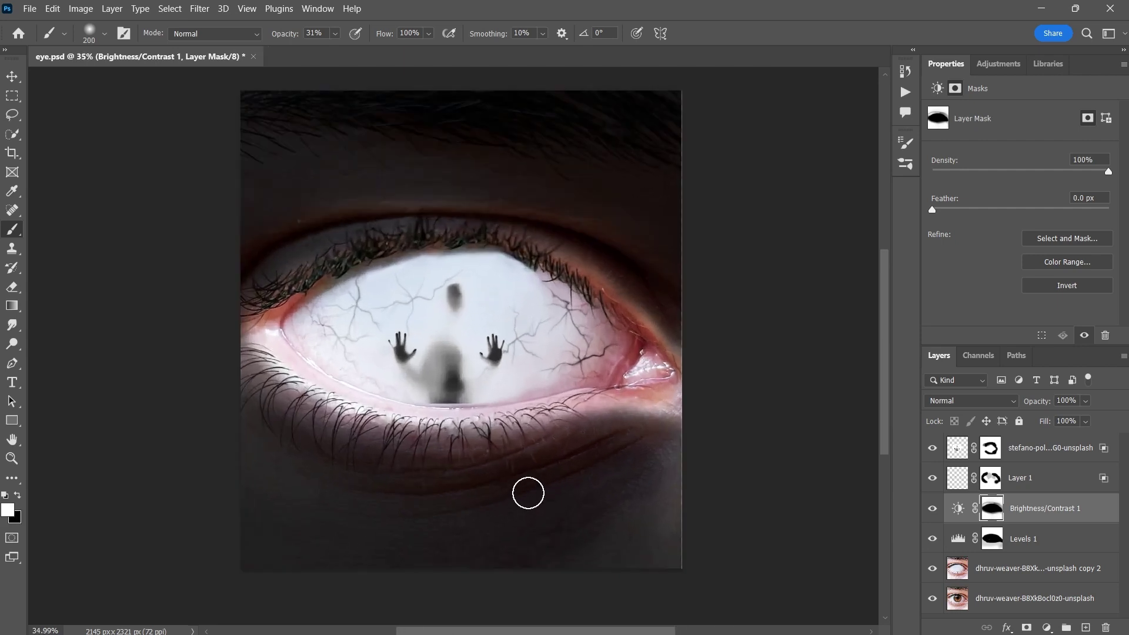
{"action": "left_click", "coordinate": [974, 541]}
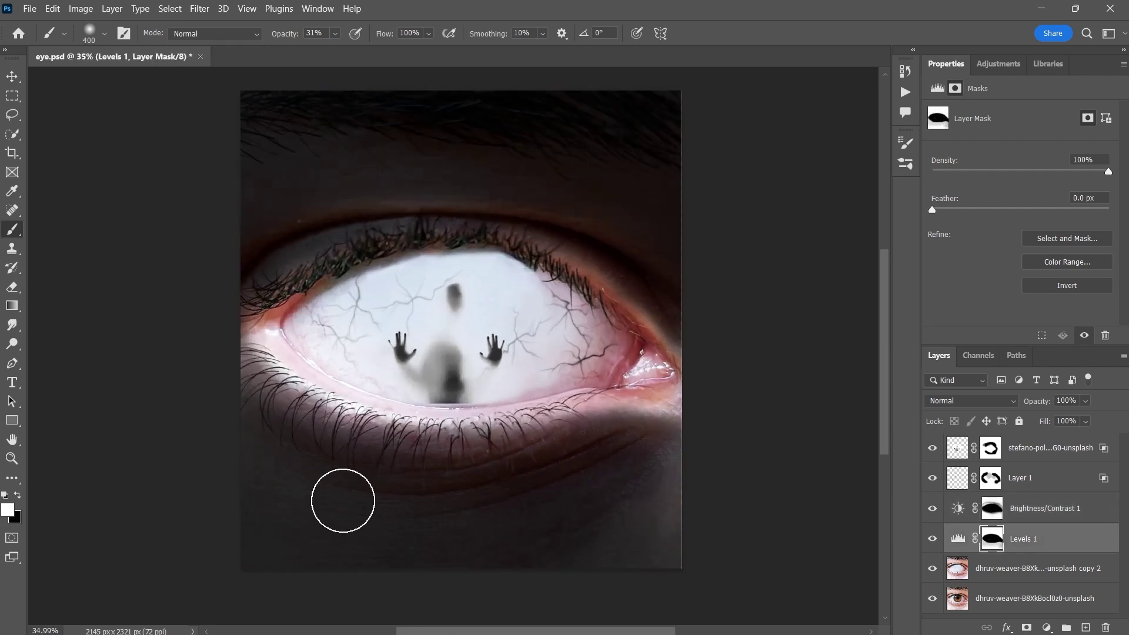
{"action": "scroll", "coordinate": [736, 383], "scroll_direction": "up", "scroll_amount": 3}
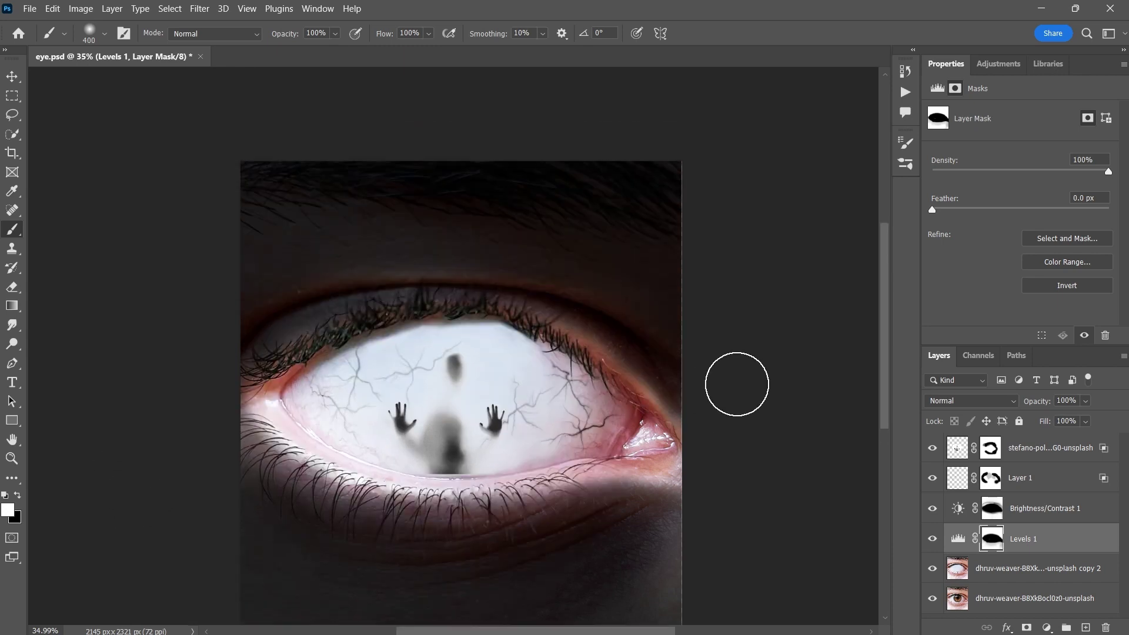
{"action": "key", "text": "alt+bracketright"}
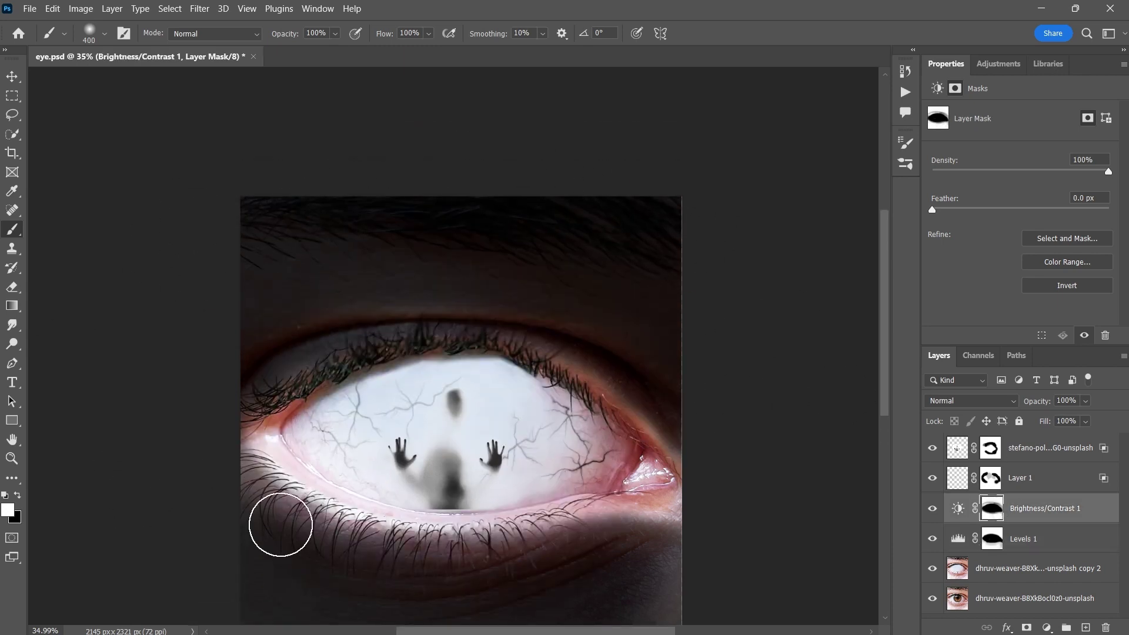
- Examine the whole eye composite to check the skin darkening around the eyeball
{"action": "scroll", "coordinate": [579, 493], "scroll_direction": "down", "scroll_amount": 3}
{"action": "scroll", "coordinate": [345, 497], "scroll_direction": "down", "scroll_amount": 7}
{"action": "scroll", "coordinate": [297, 508], "scroll_direction": "left", "scroll_amount": 1}
{"action": "scroll", "coordinate": [459, 517], "scroll_direction": "up", "scroll_amount": 5}
{"action": "scroll", "coordinate": [471, 534], "scroll_direction": "left", "scroll_amount": 1}
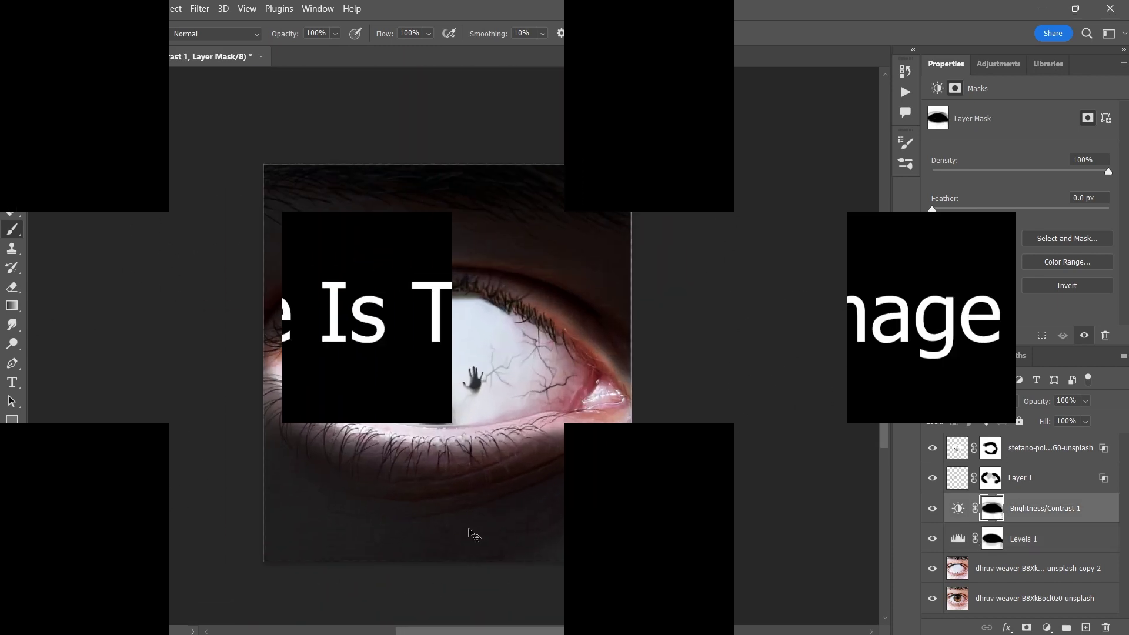